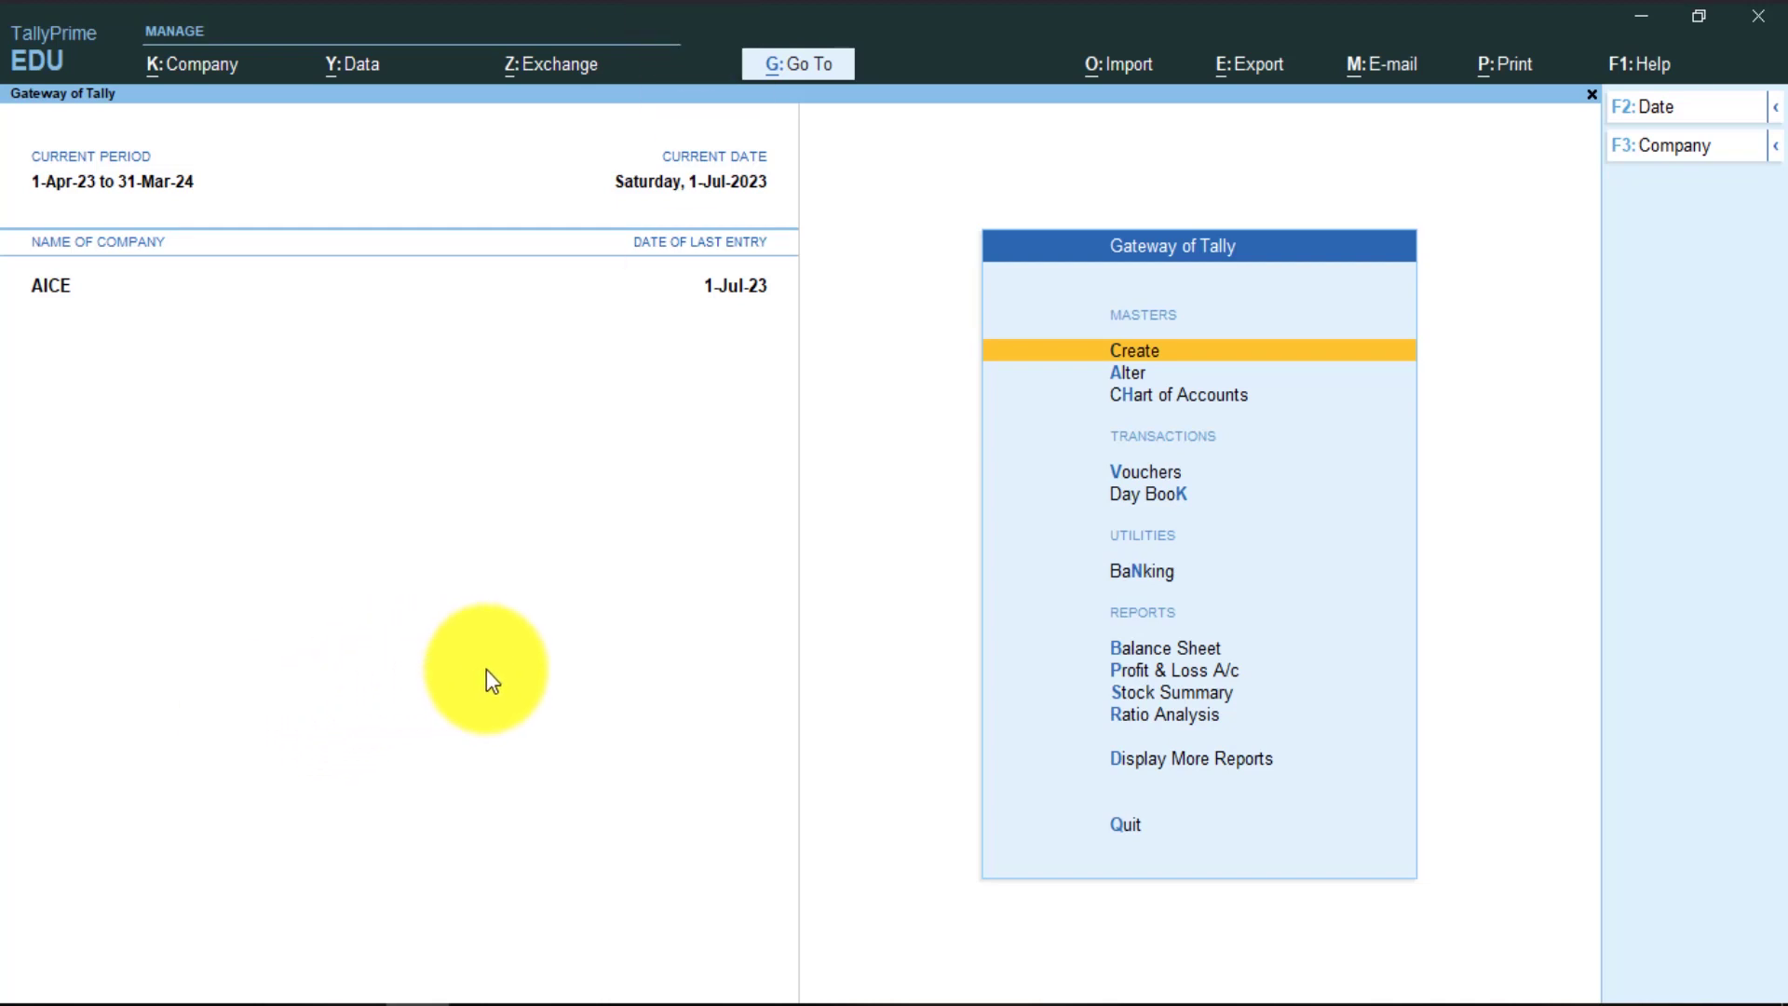
- Select and open the company AICE Batch 10am from the company list
left_click(510, 683)
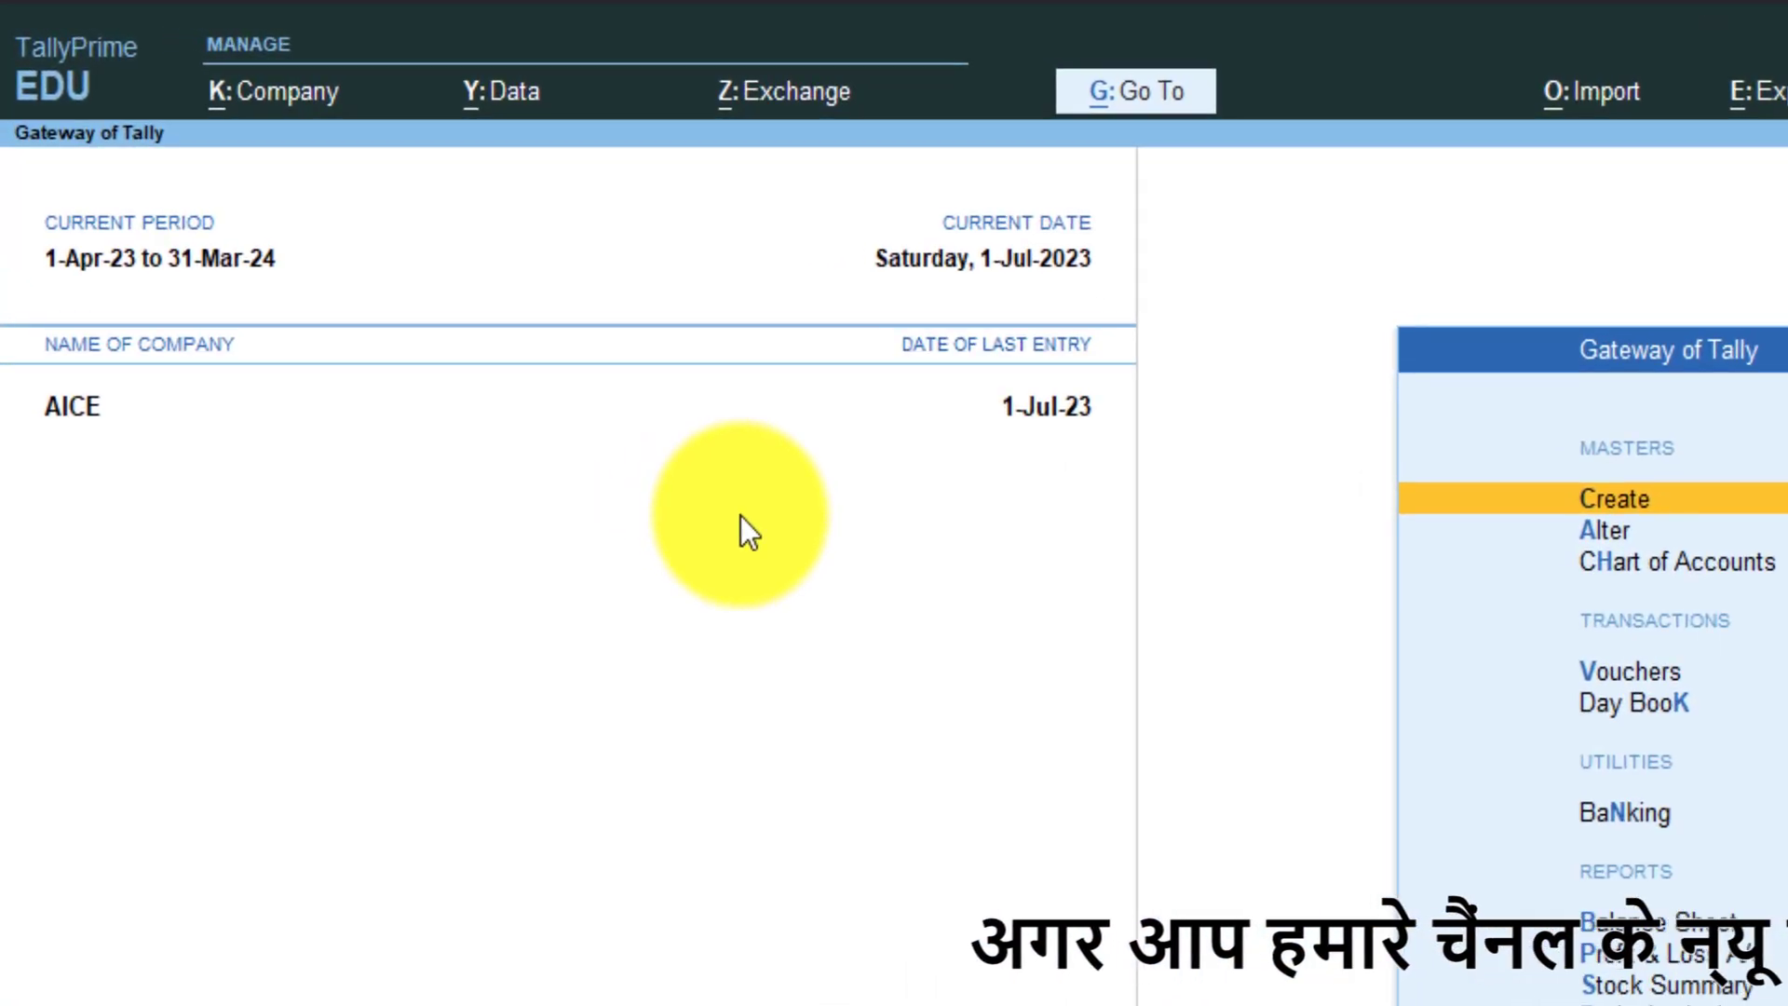
key("alt+k")
key("Down")
key("Down")
key("Down")
key("Return")
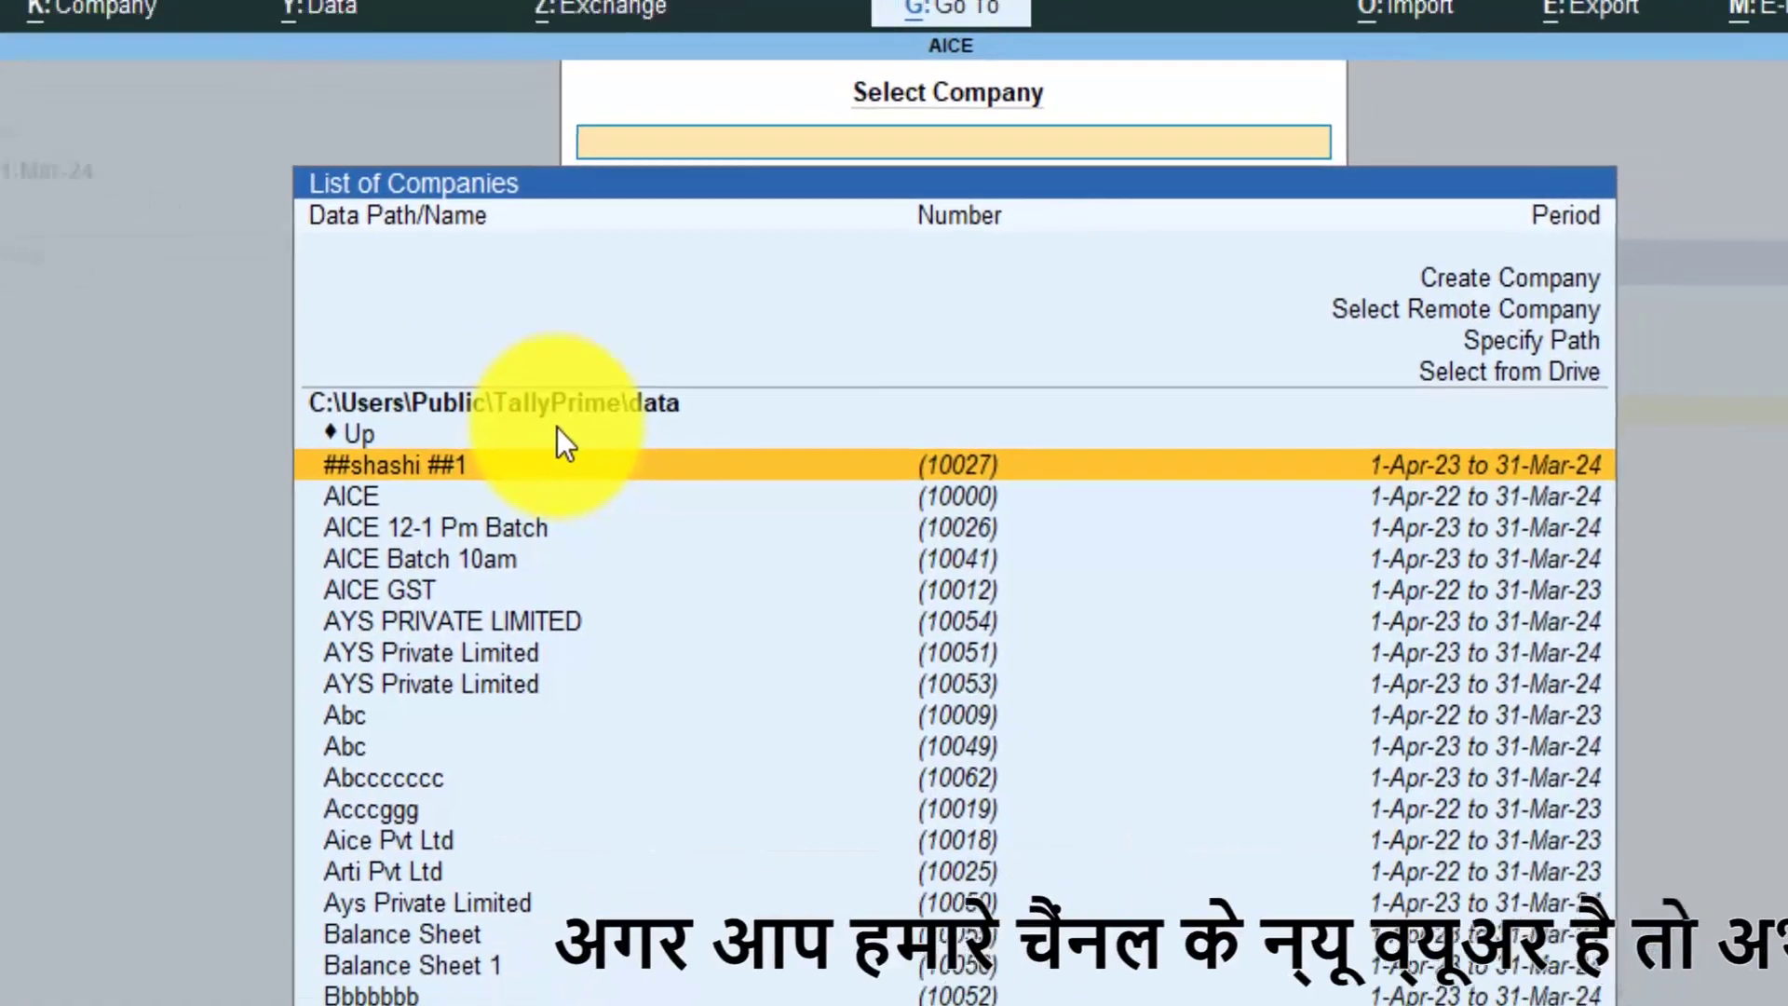
key("Down")
key("Down")
key("Down")
key("Up")
key("Down")
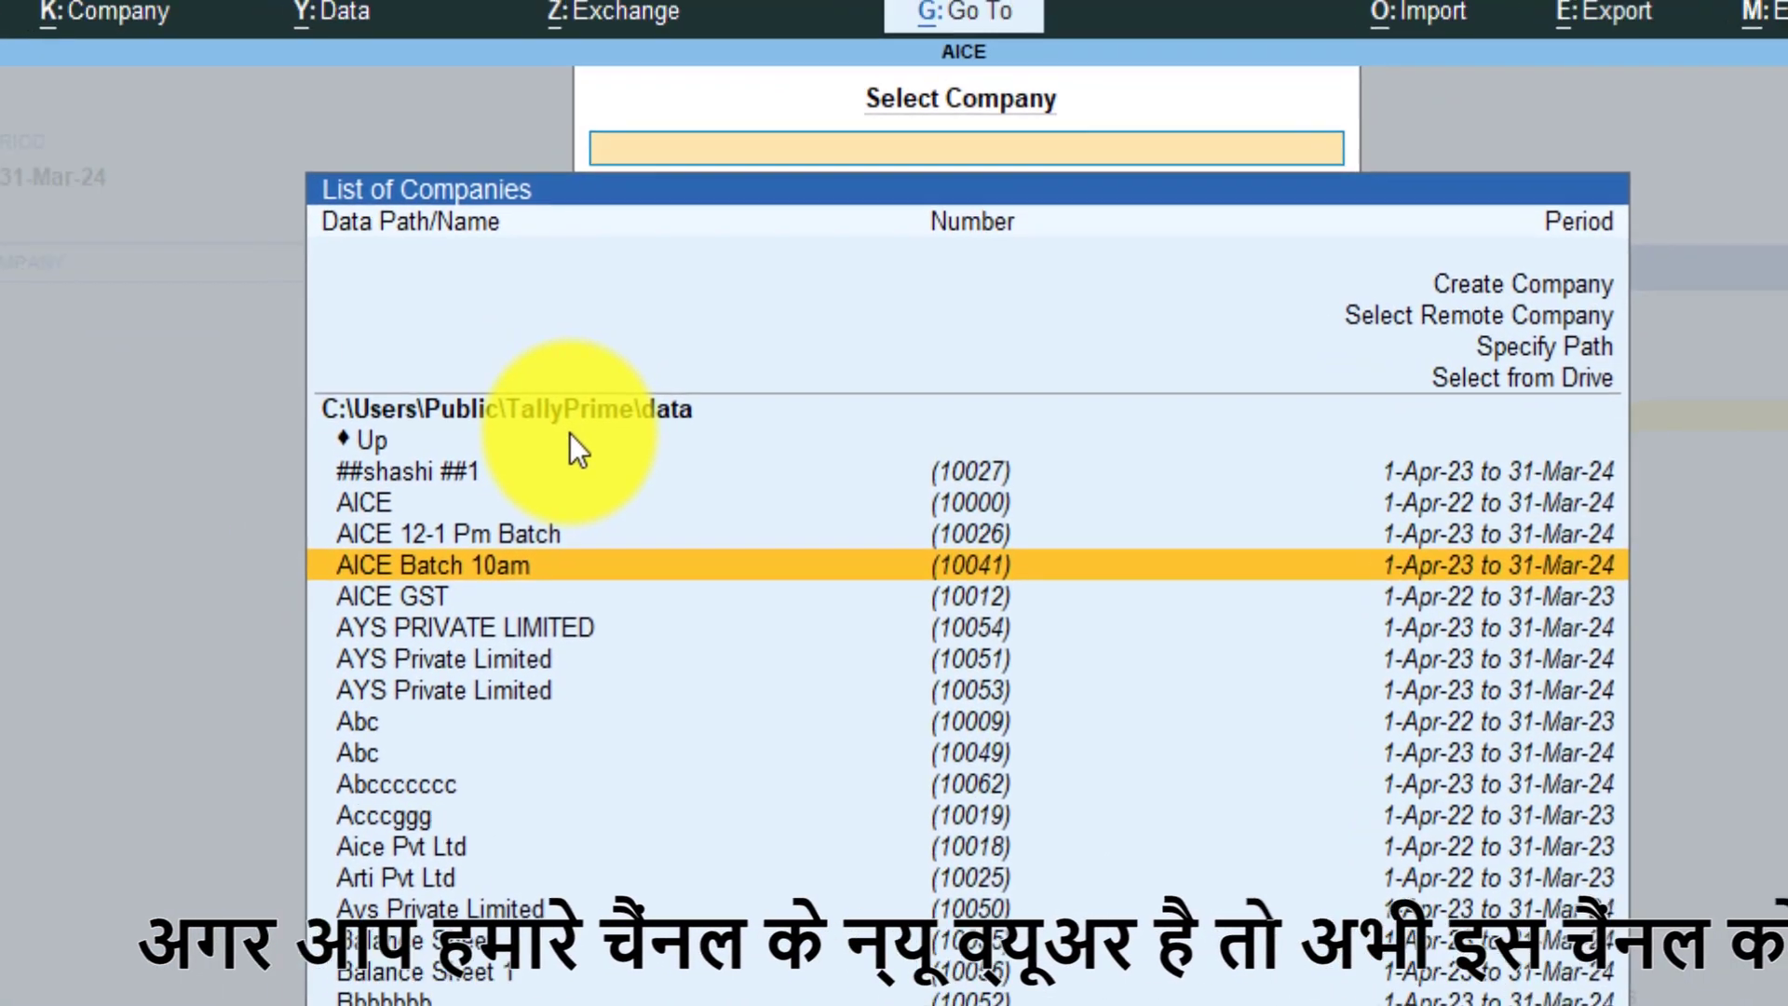
key("Return")
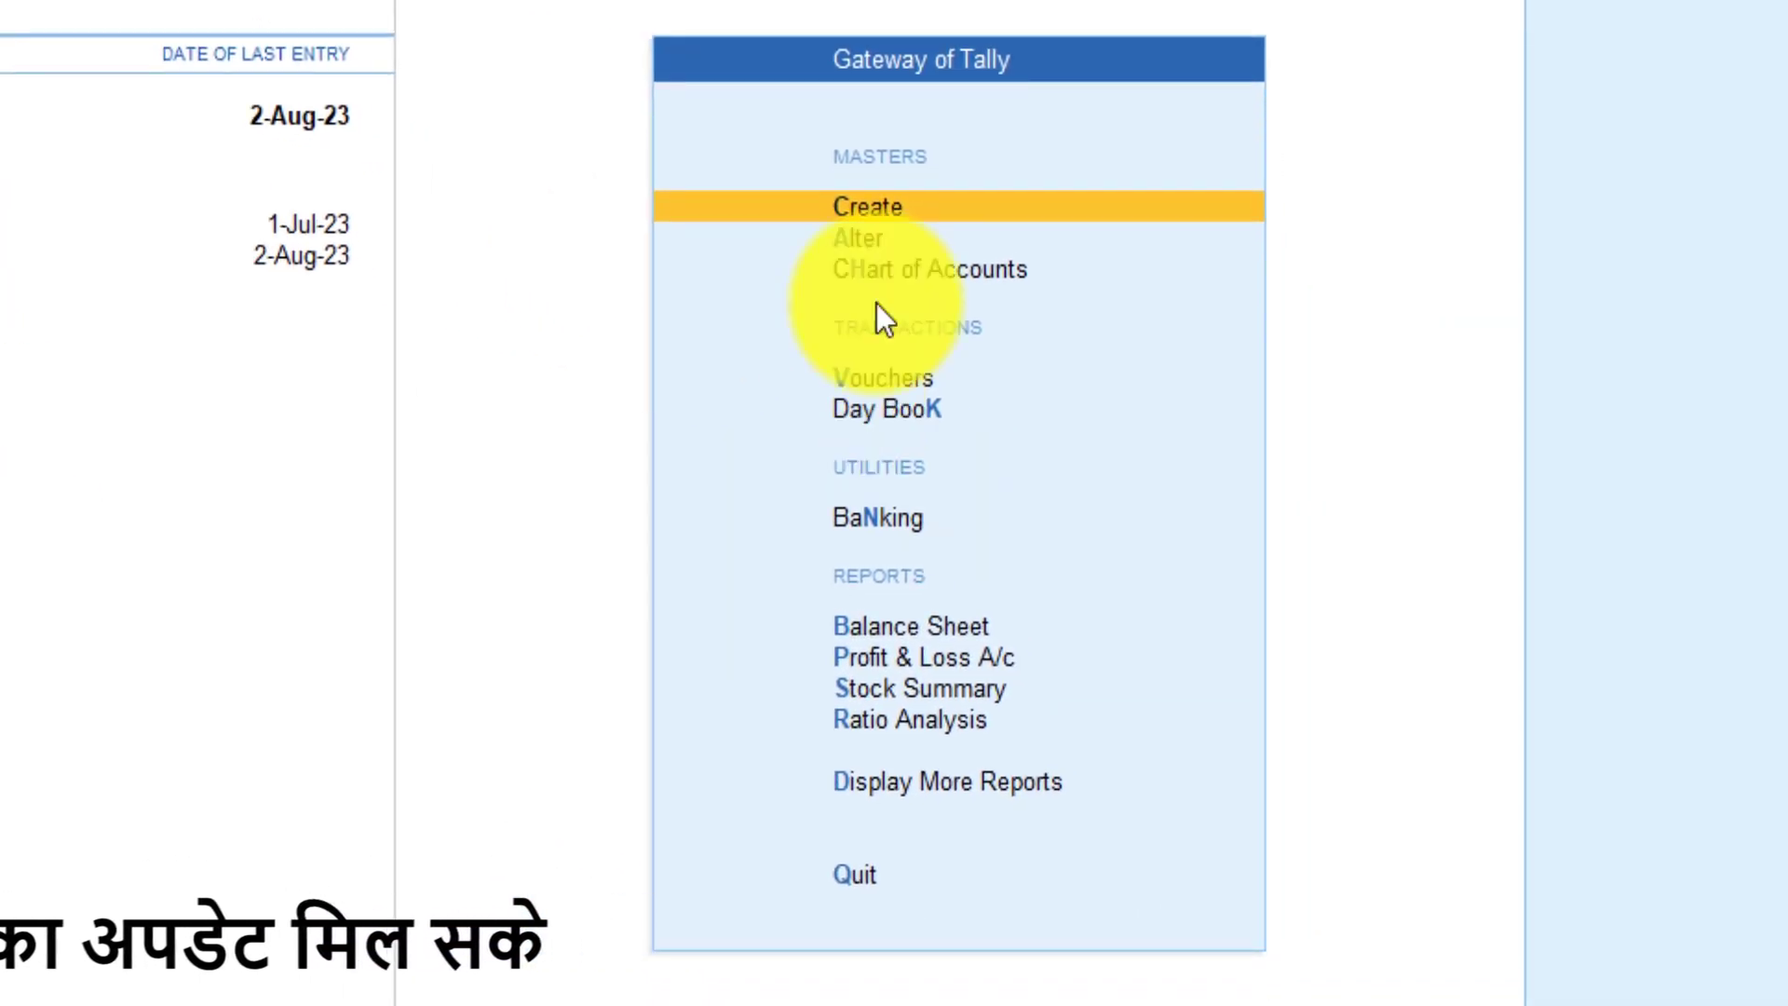
- Go to voucher entry and switch the voucher type to Contra, voucher No. 1
key("Down")
key("Down")
key("Down")
key("Down")
key("Up")
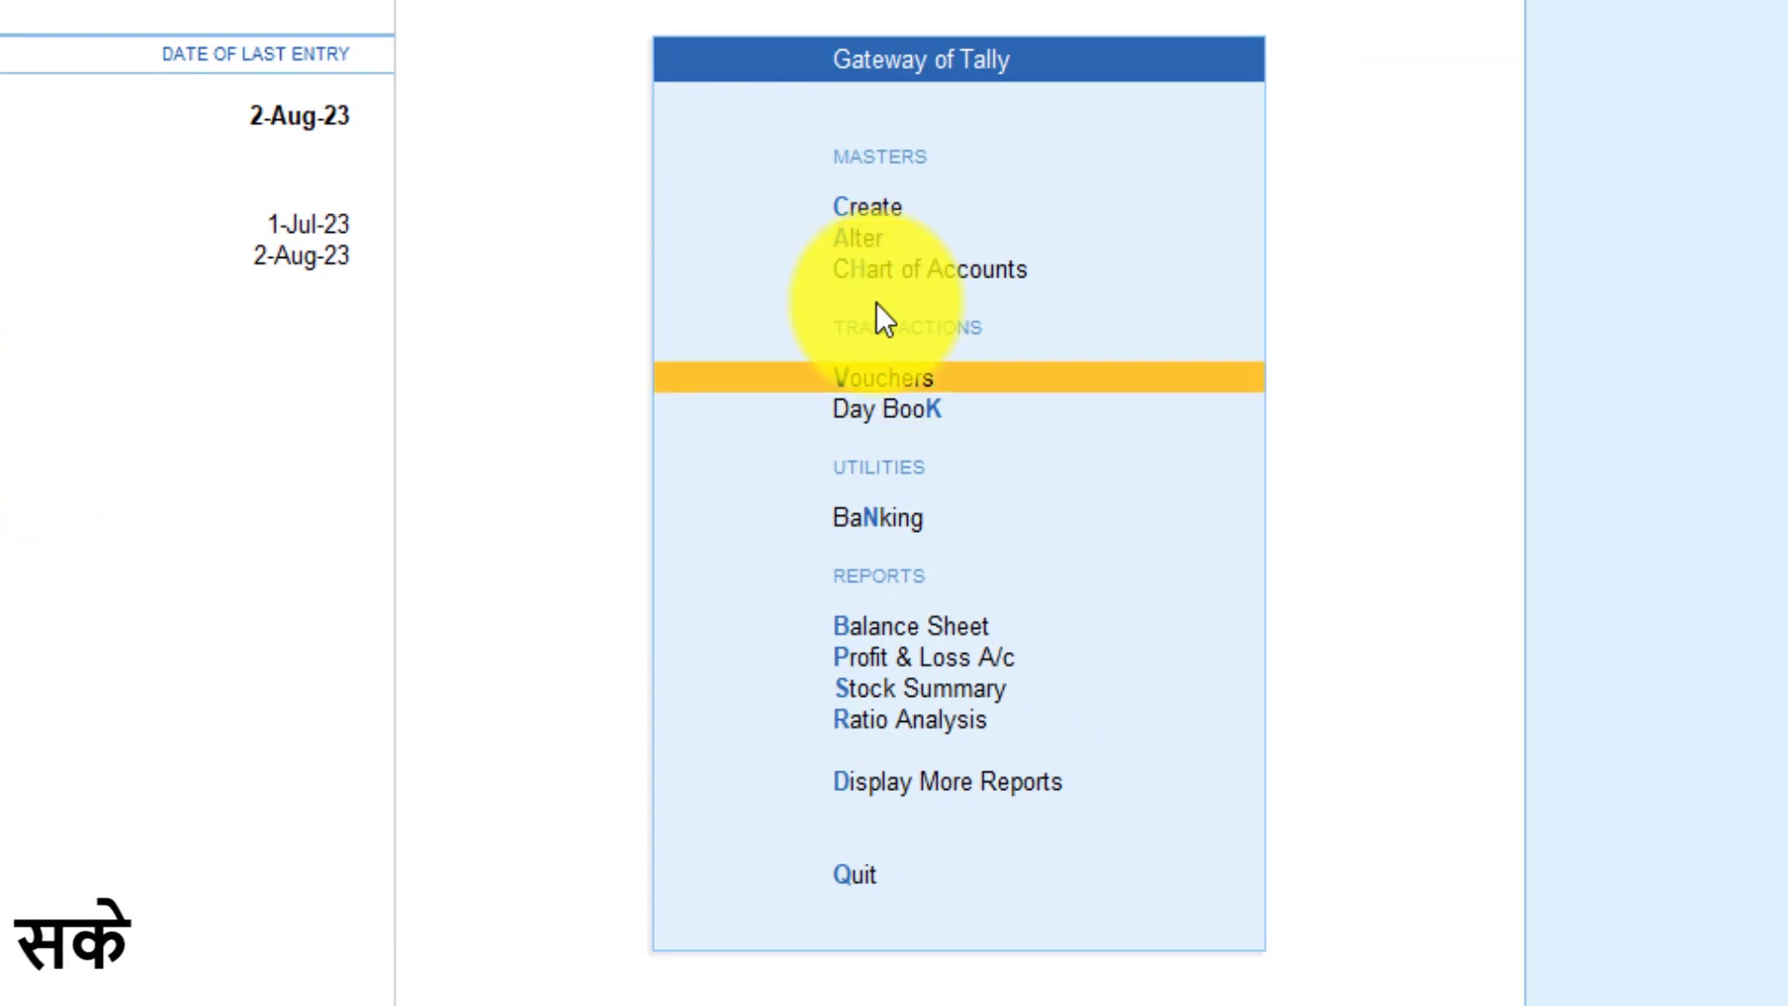
key("v")
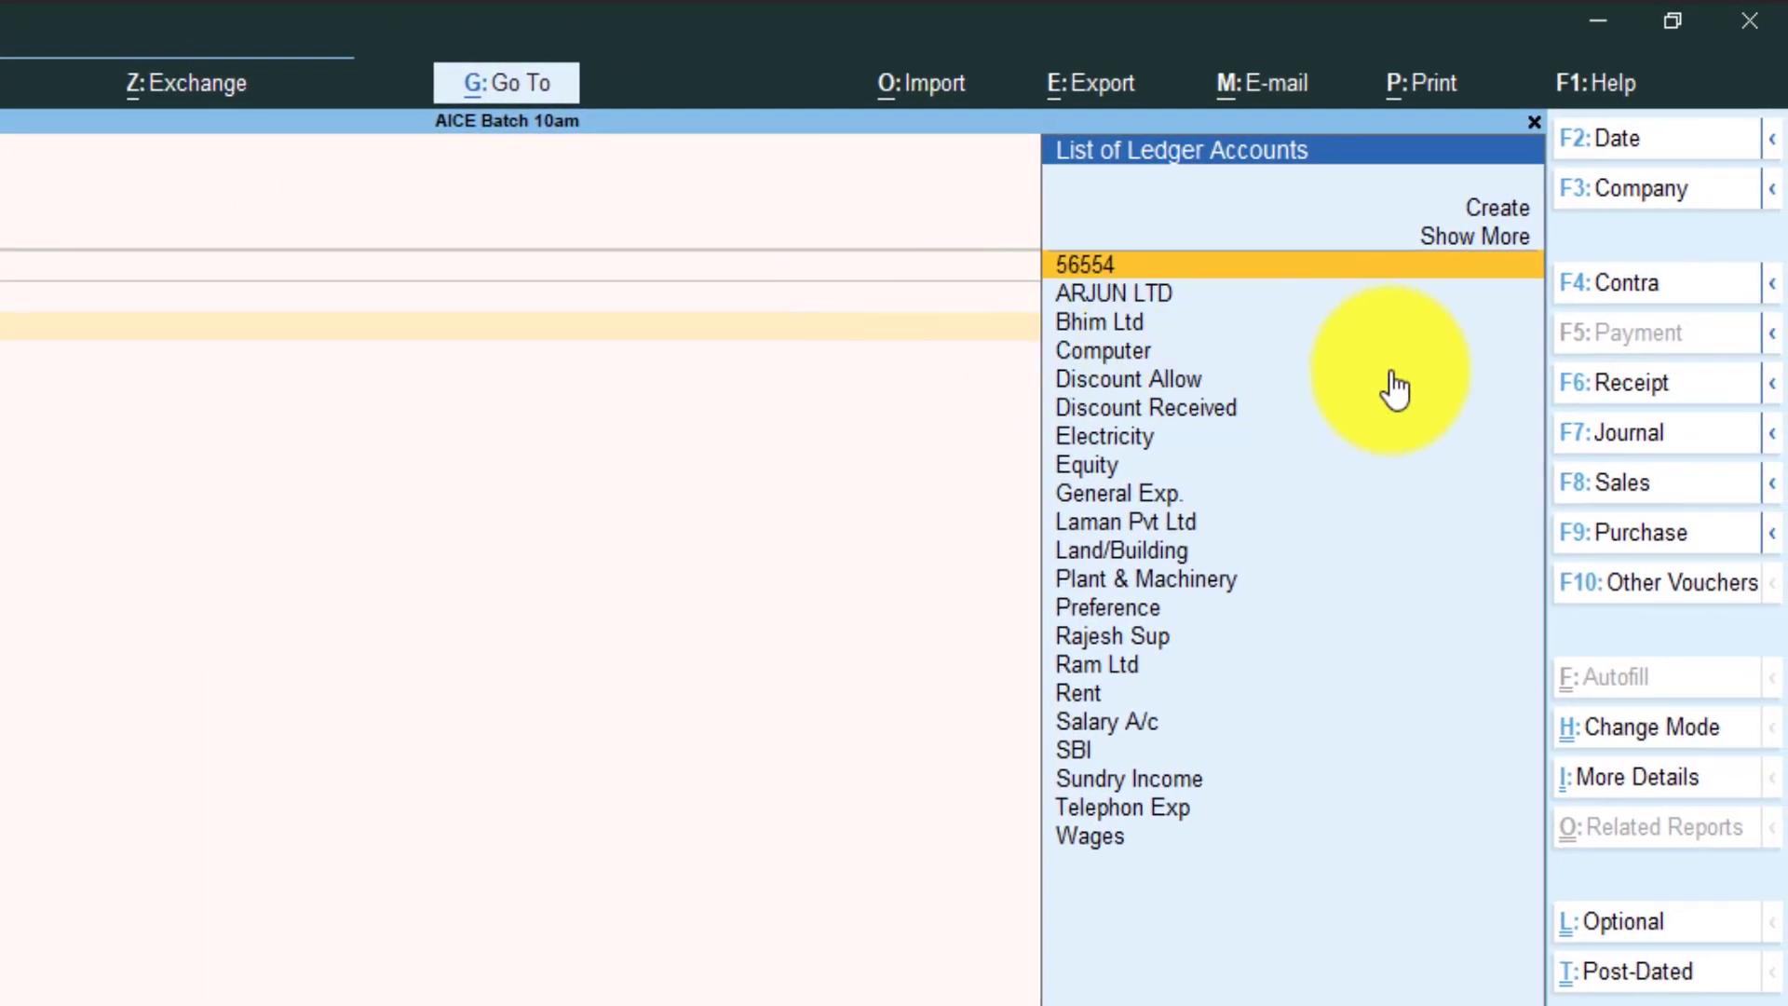
key("F4")
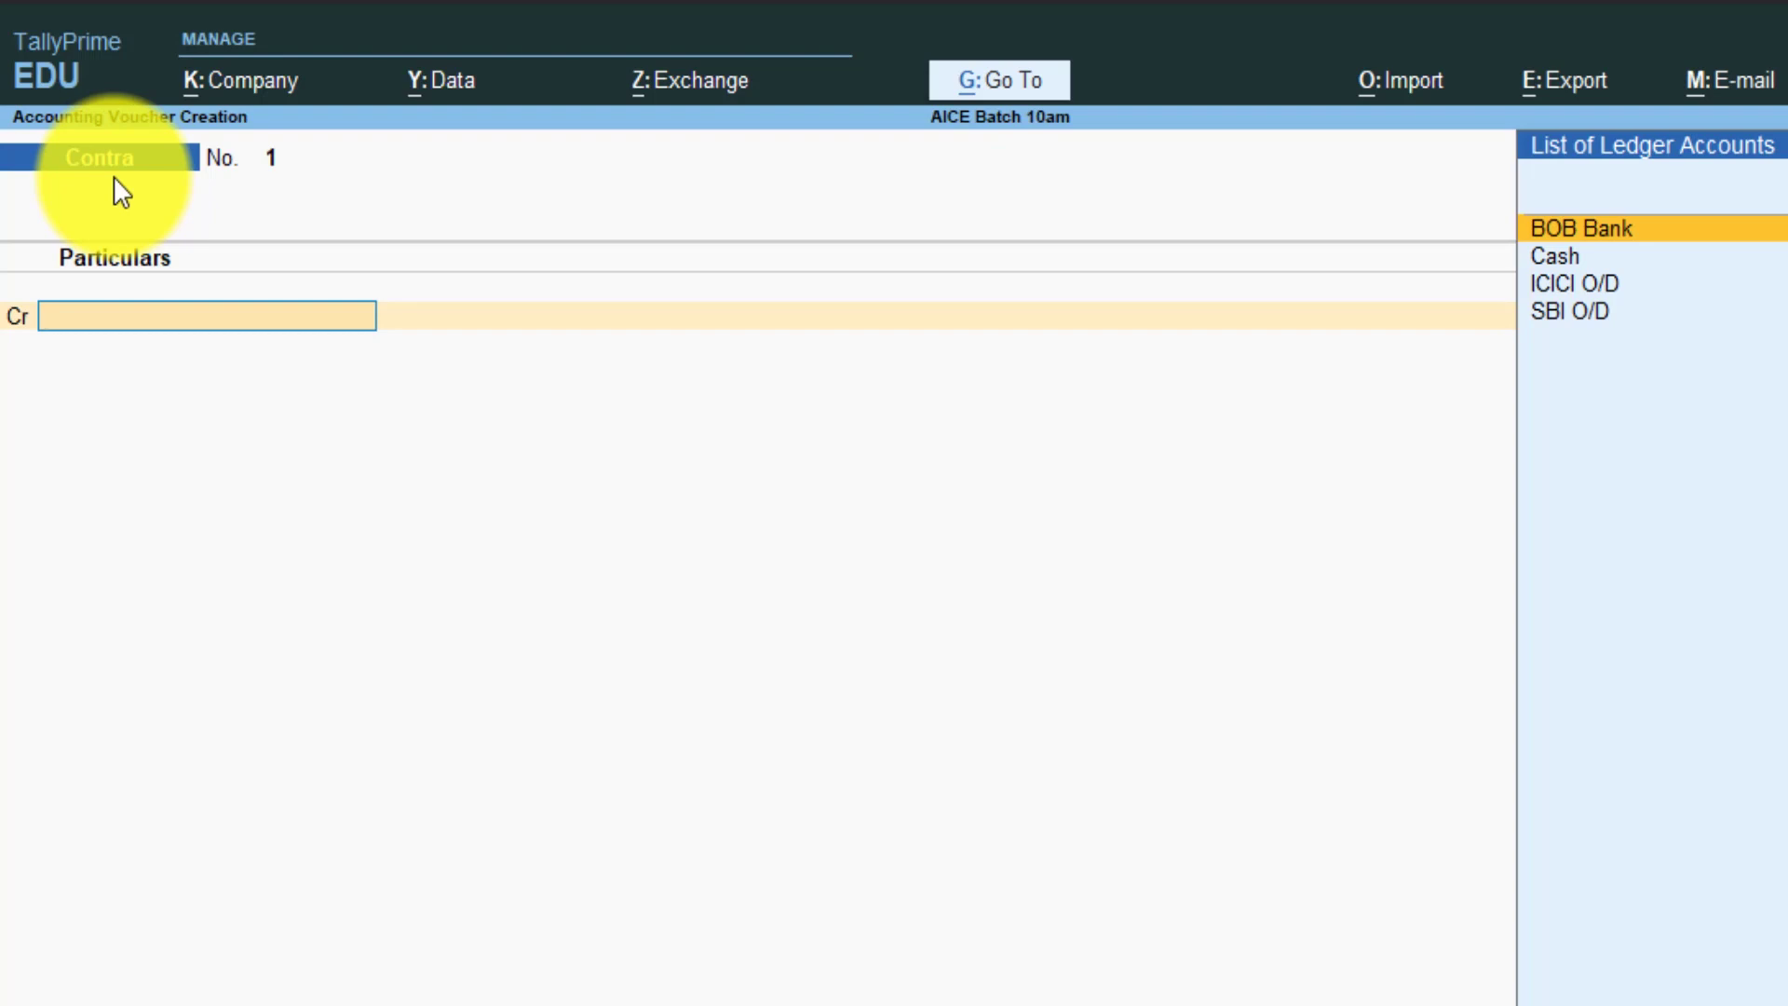
- Change the Contra voucher date to 2-8-23
key("F2")
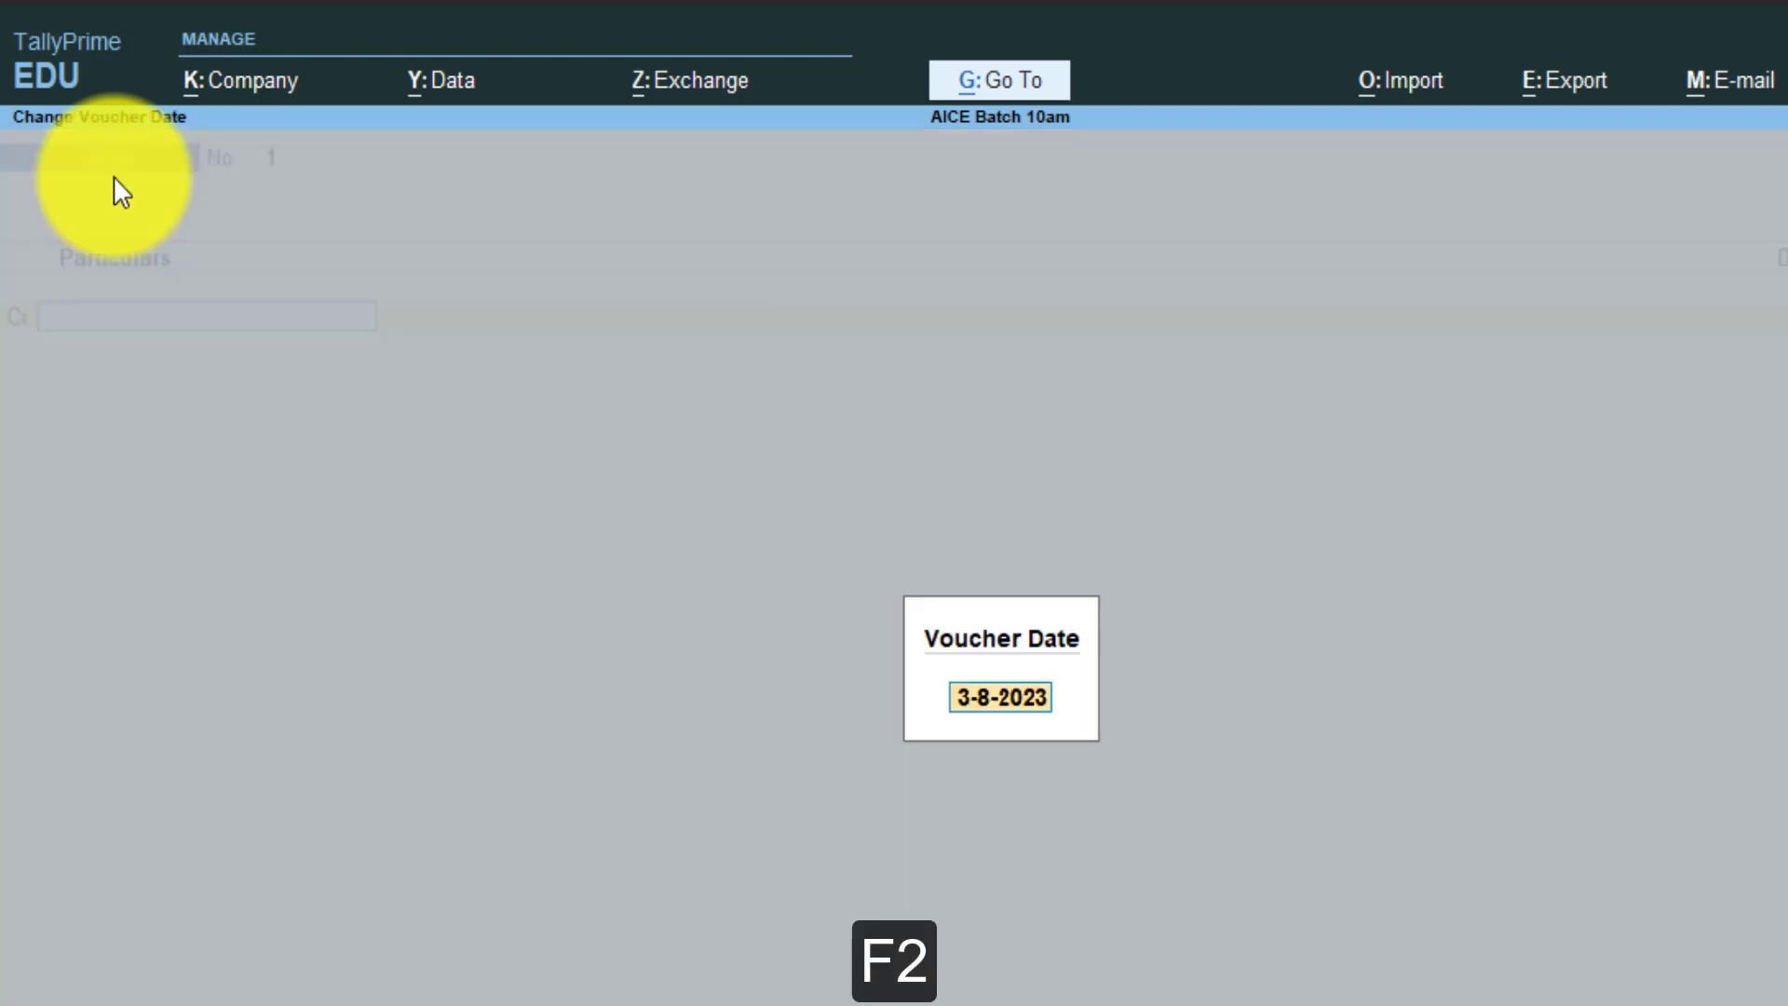
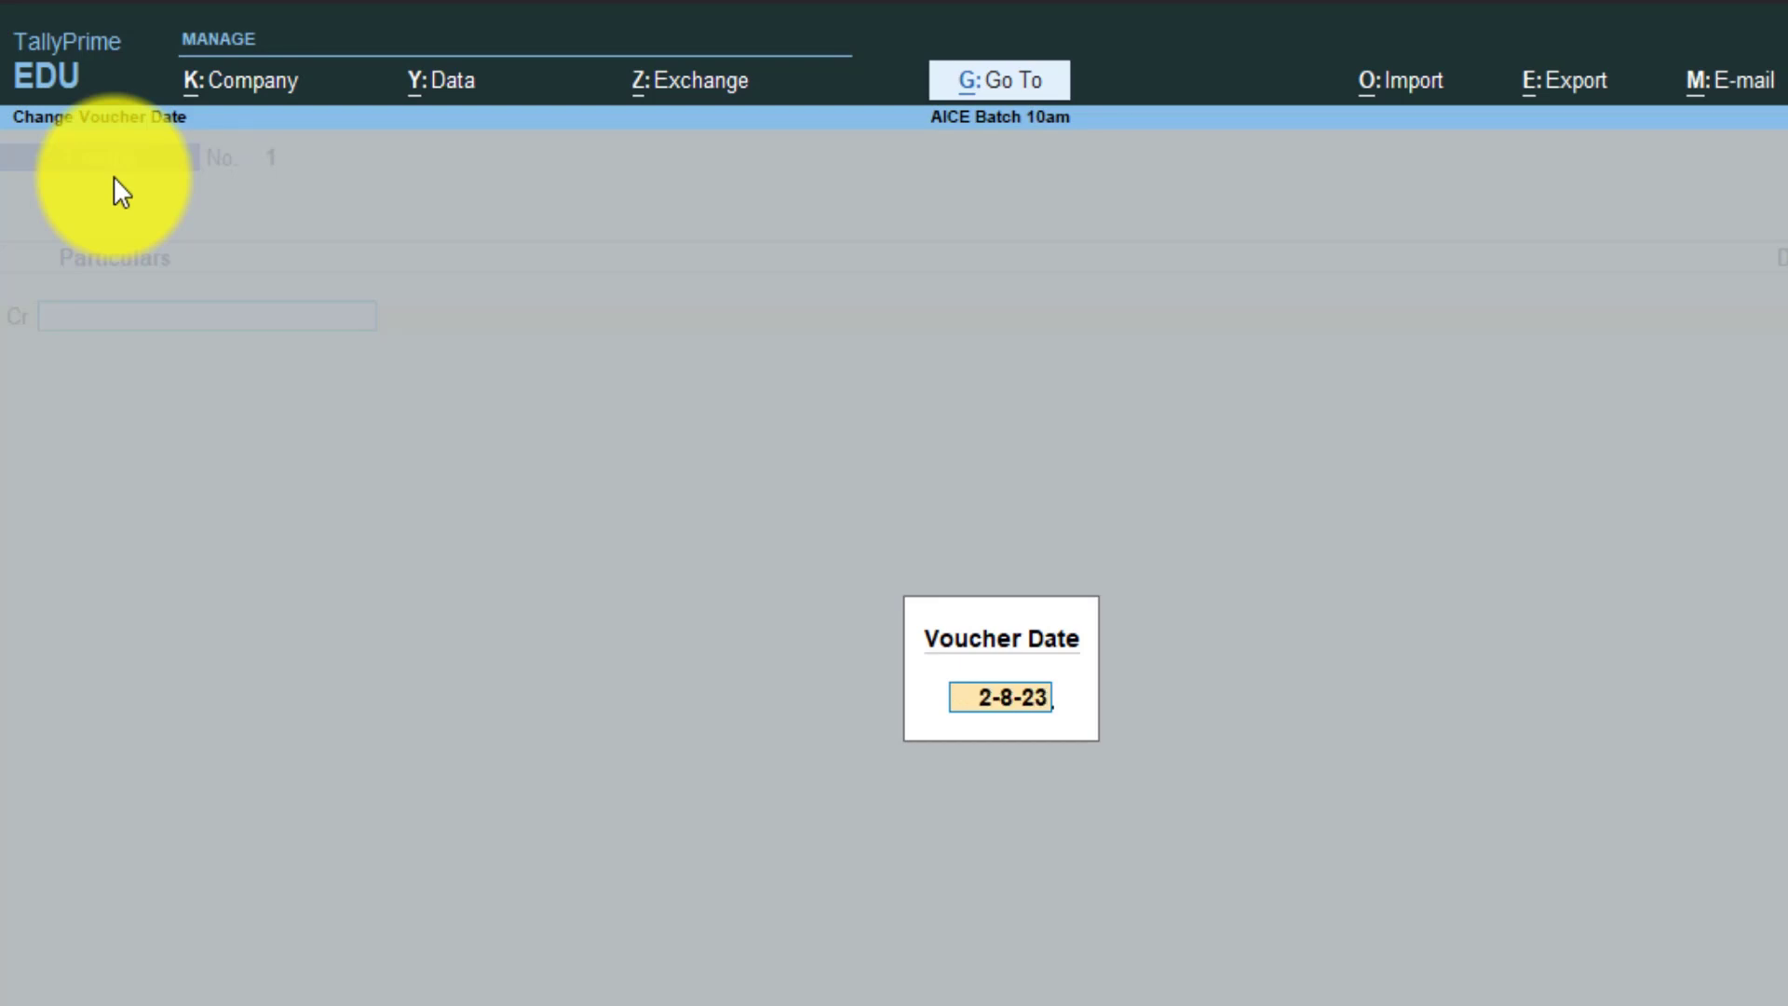
key("Return")
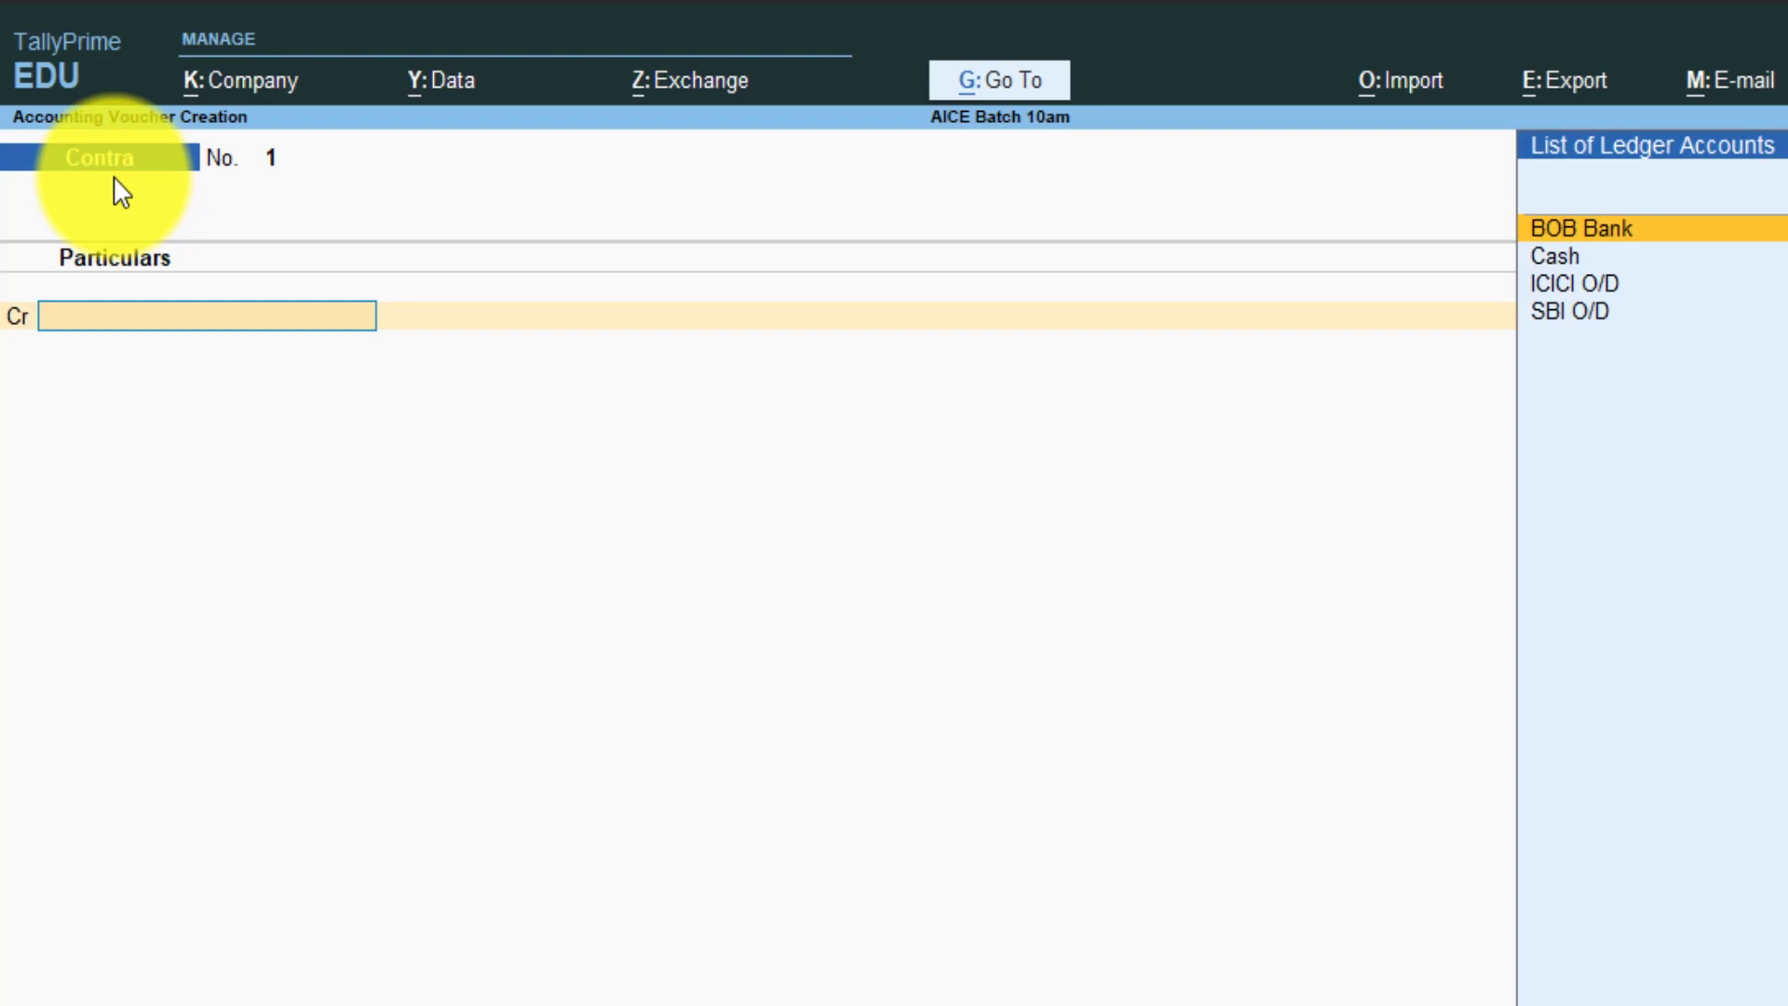
key("Up")
key("Return")
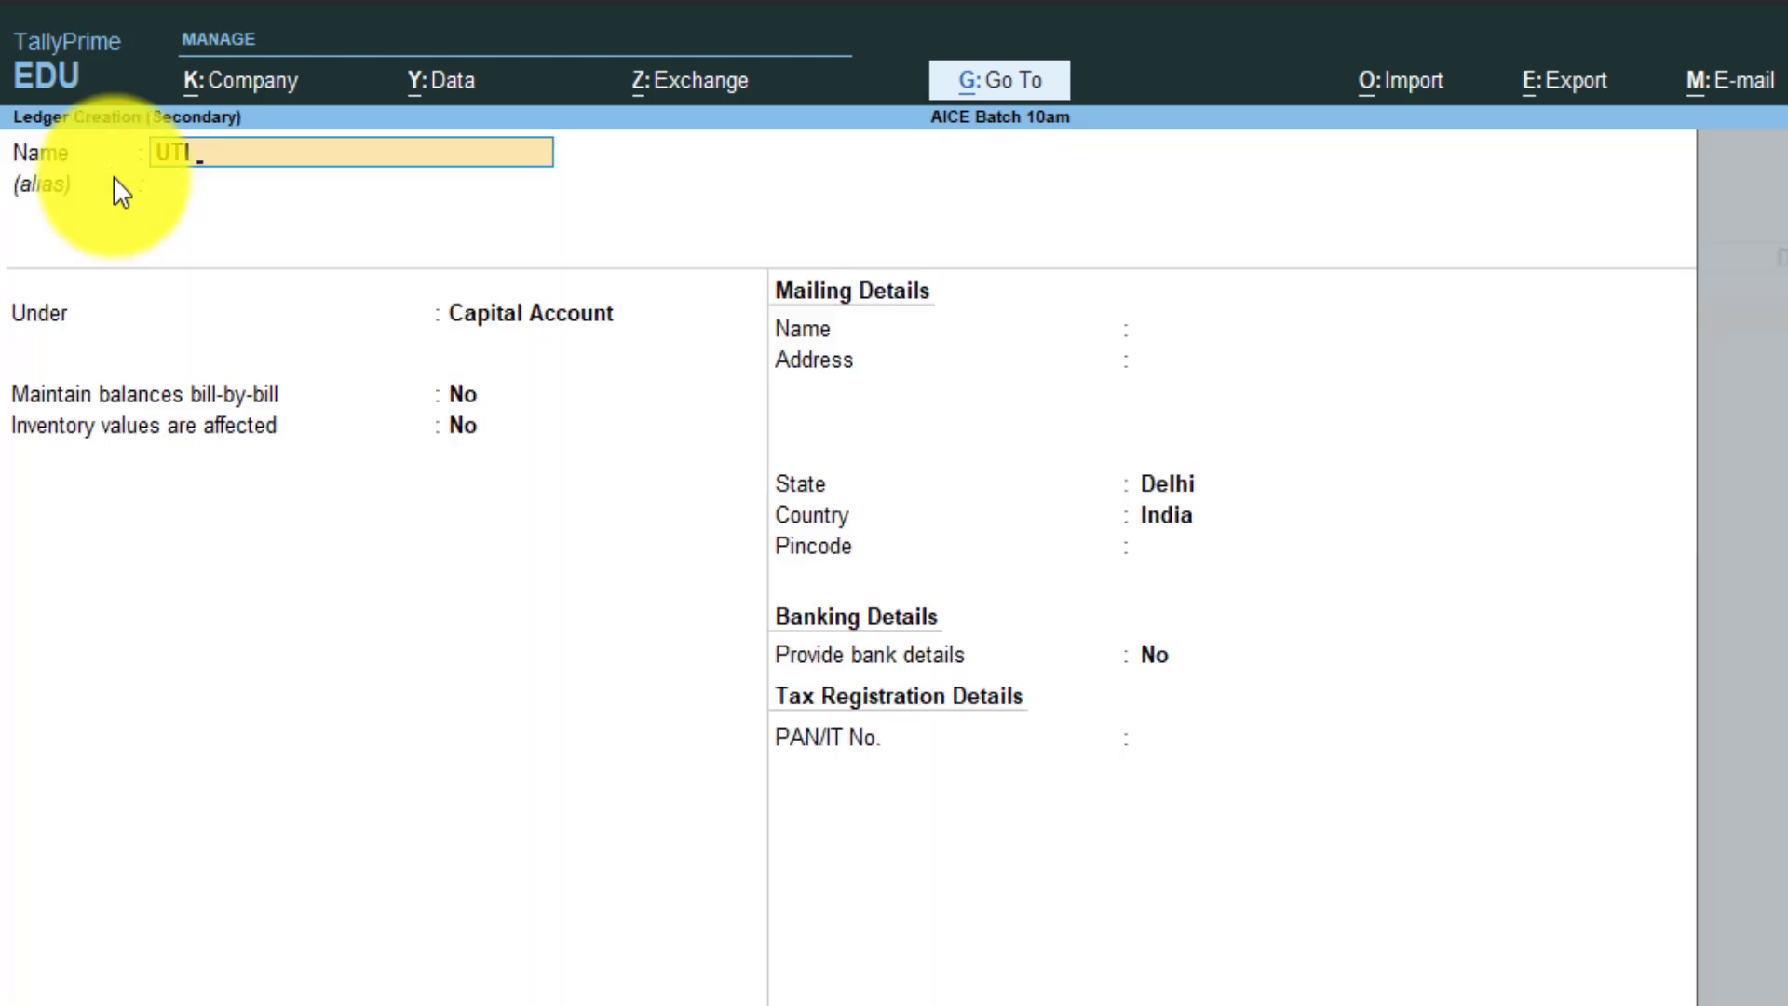
key("Return")
key("Return")
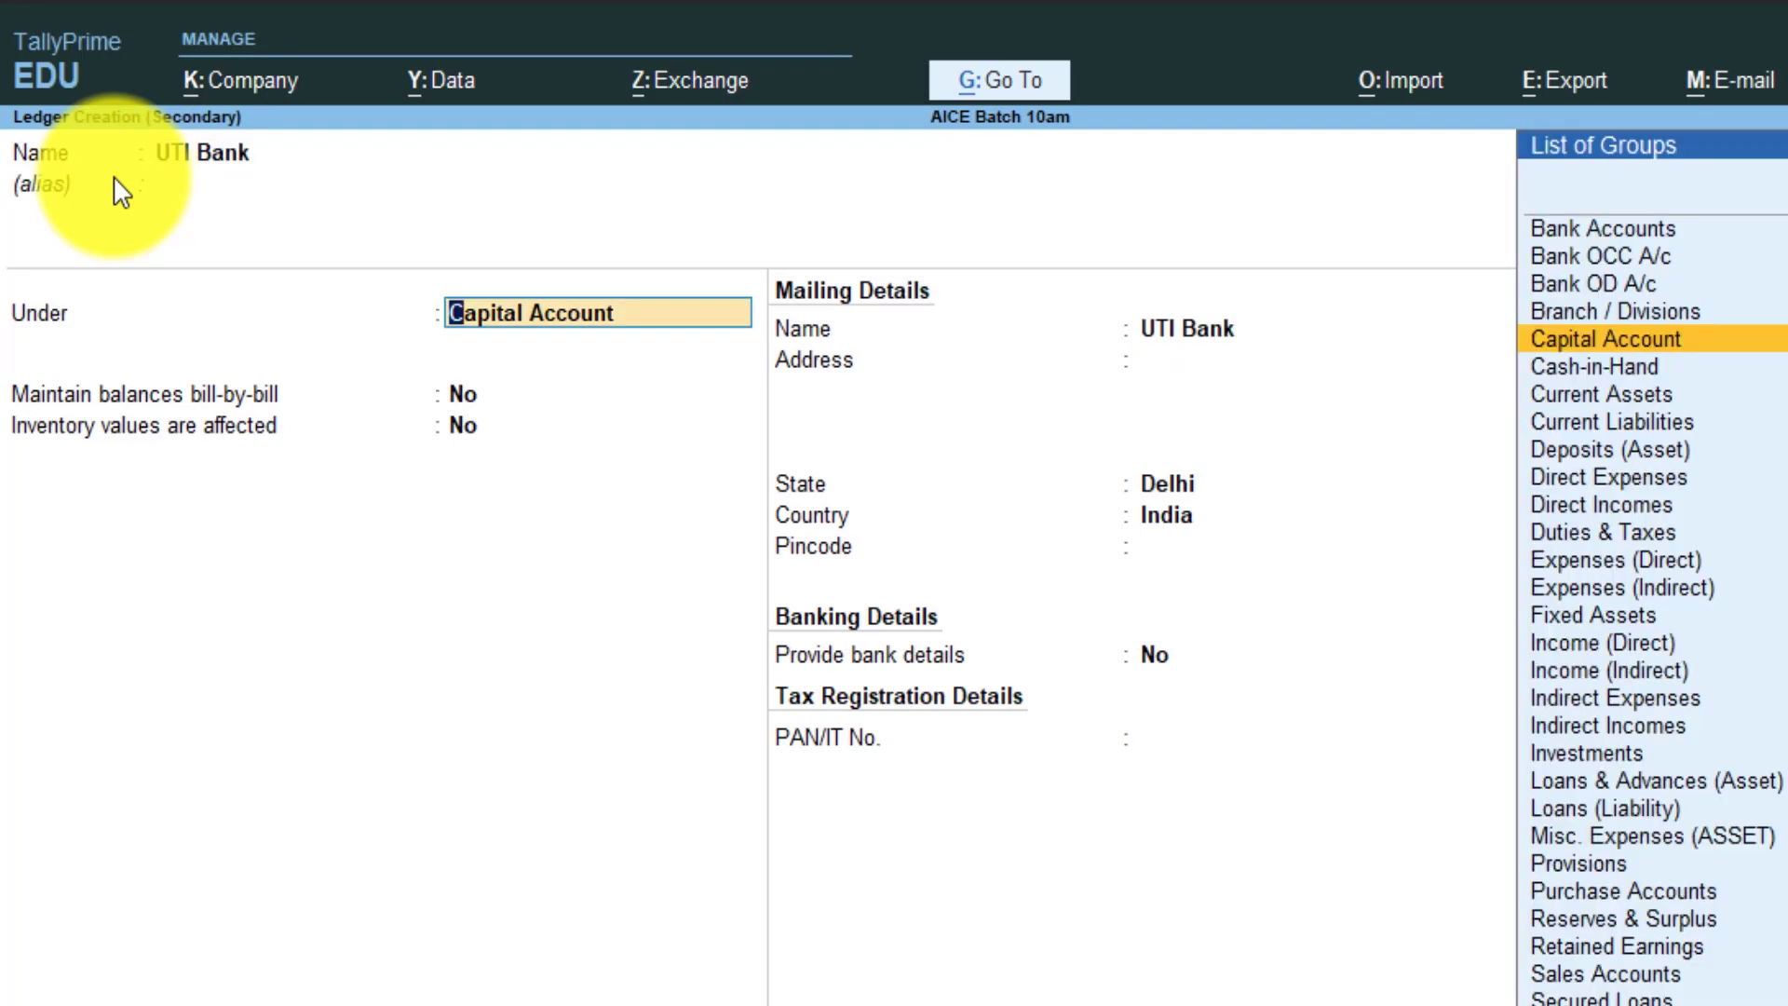
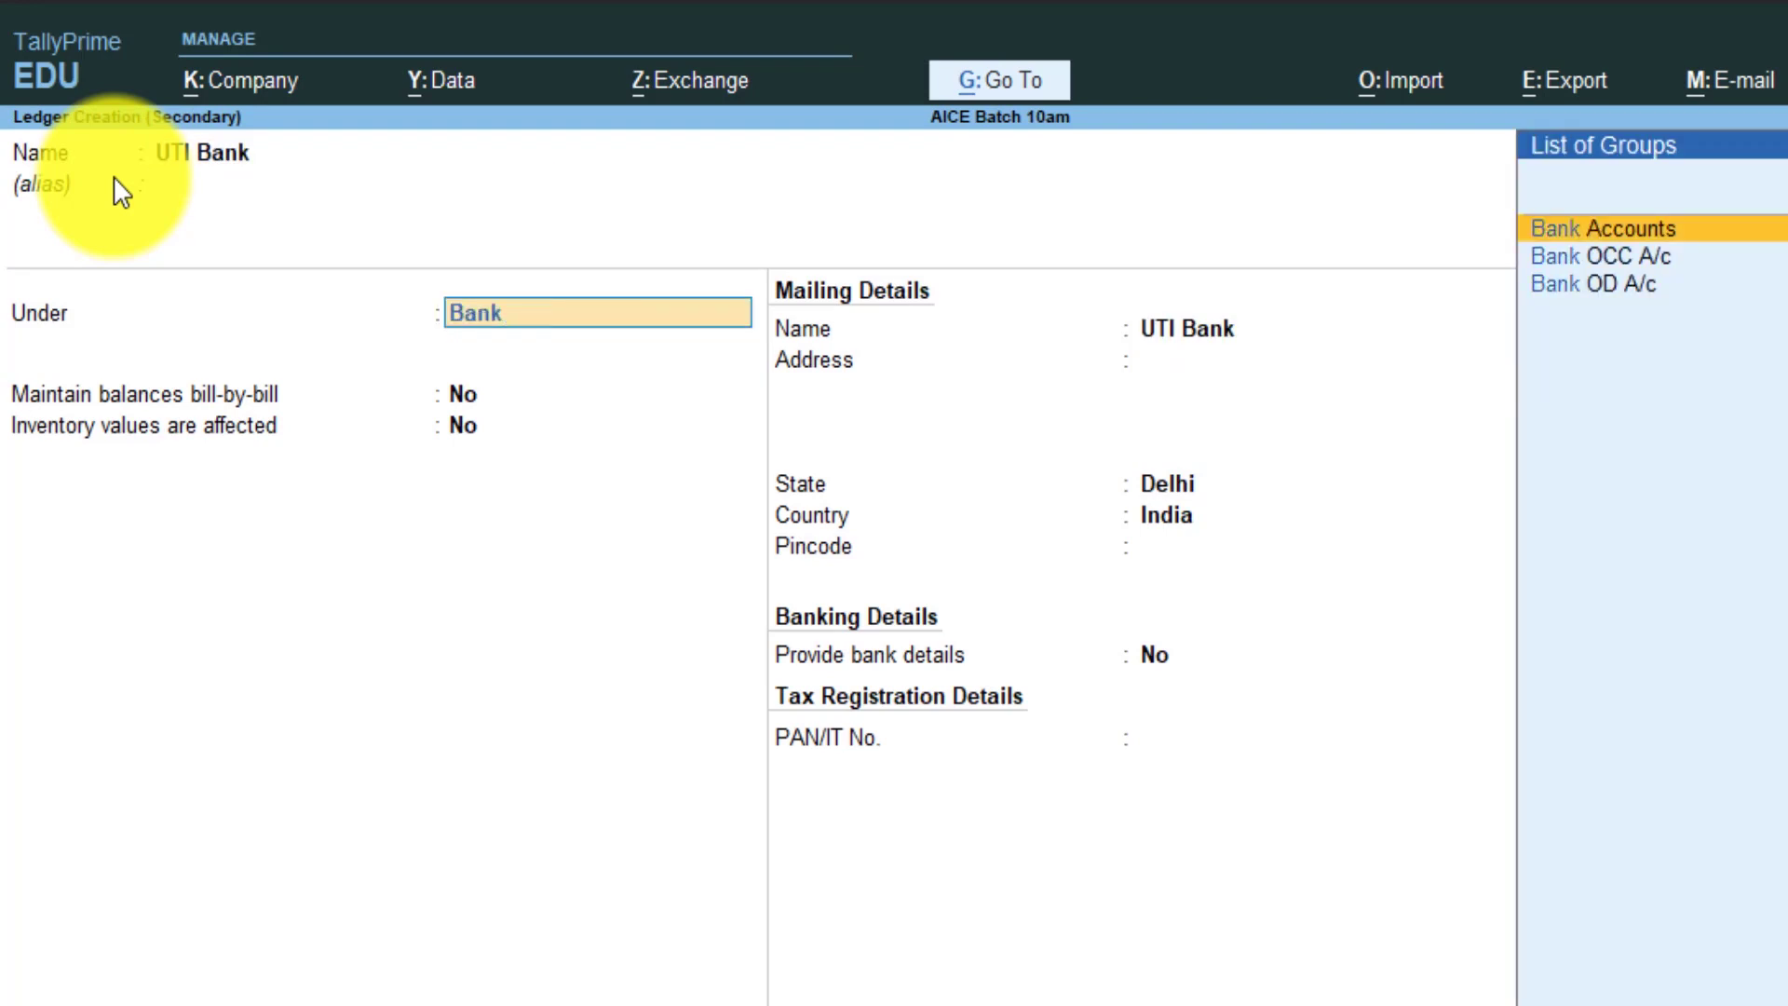
key("Return")
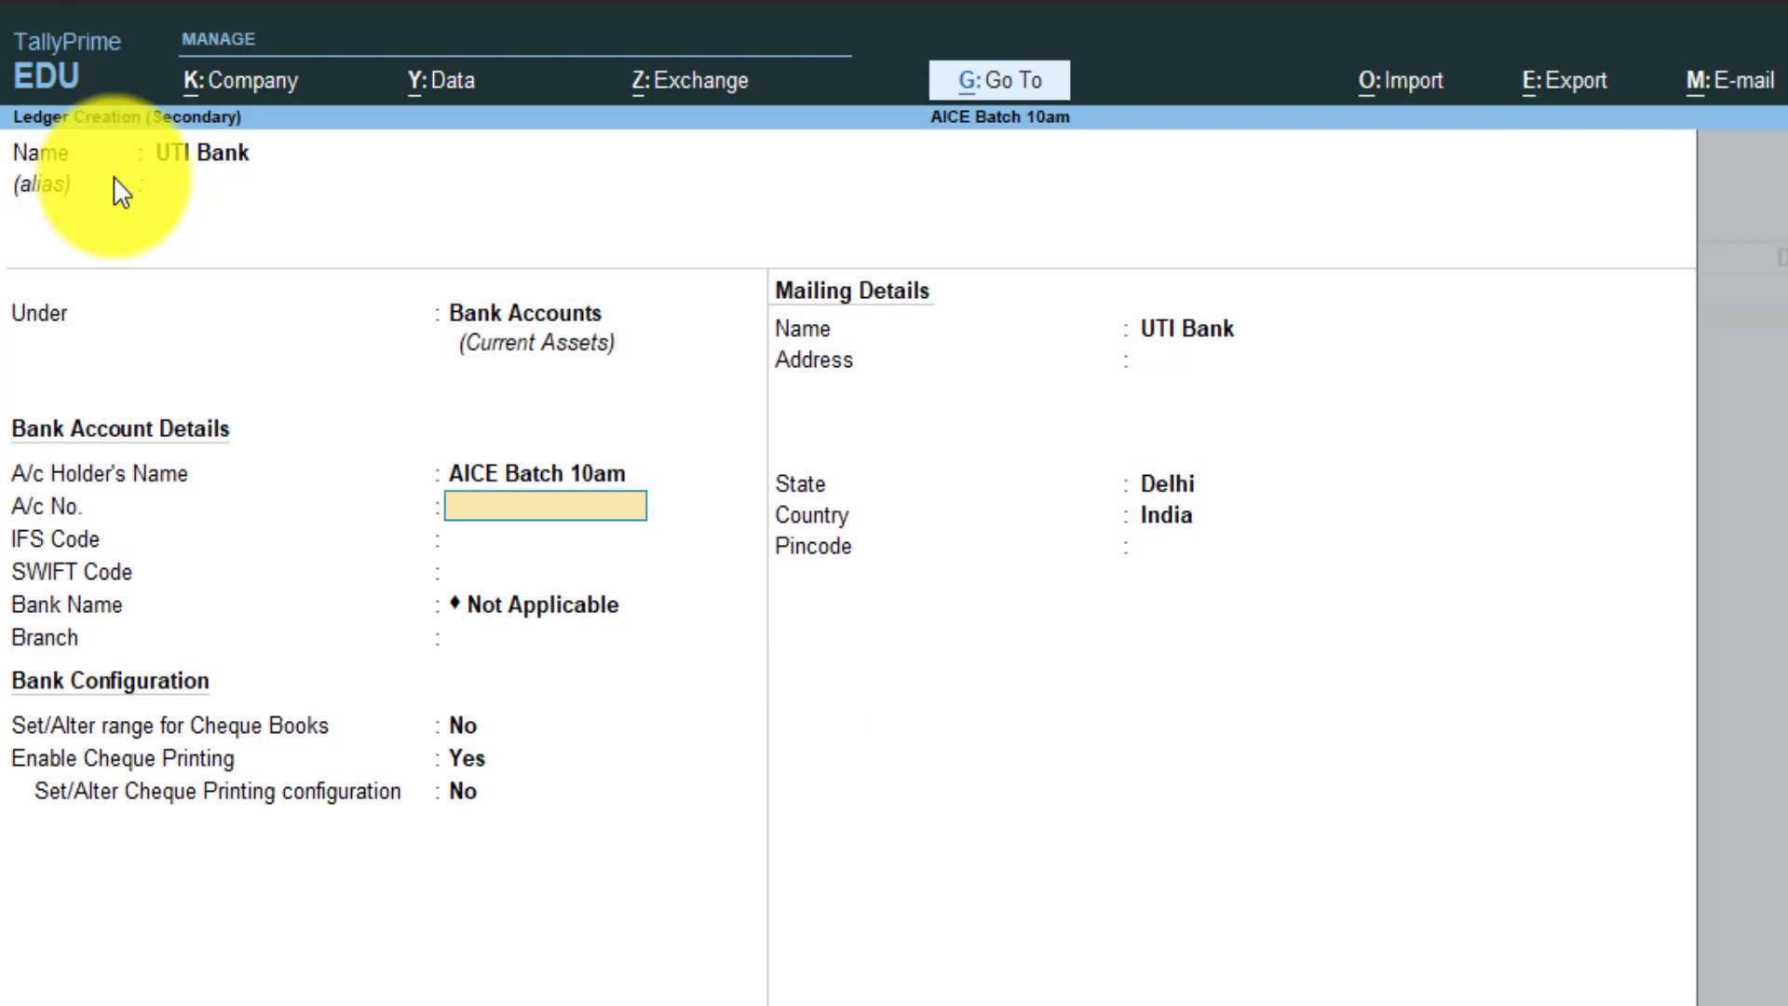
key("Return")
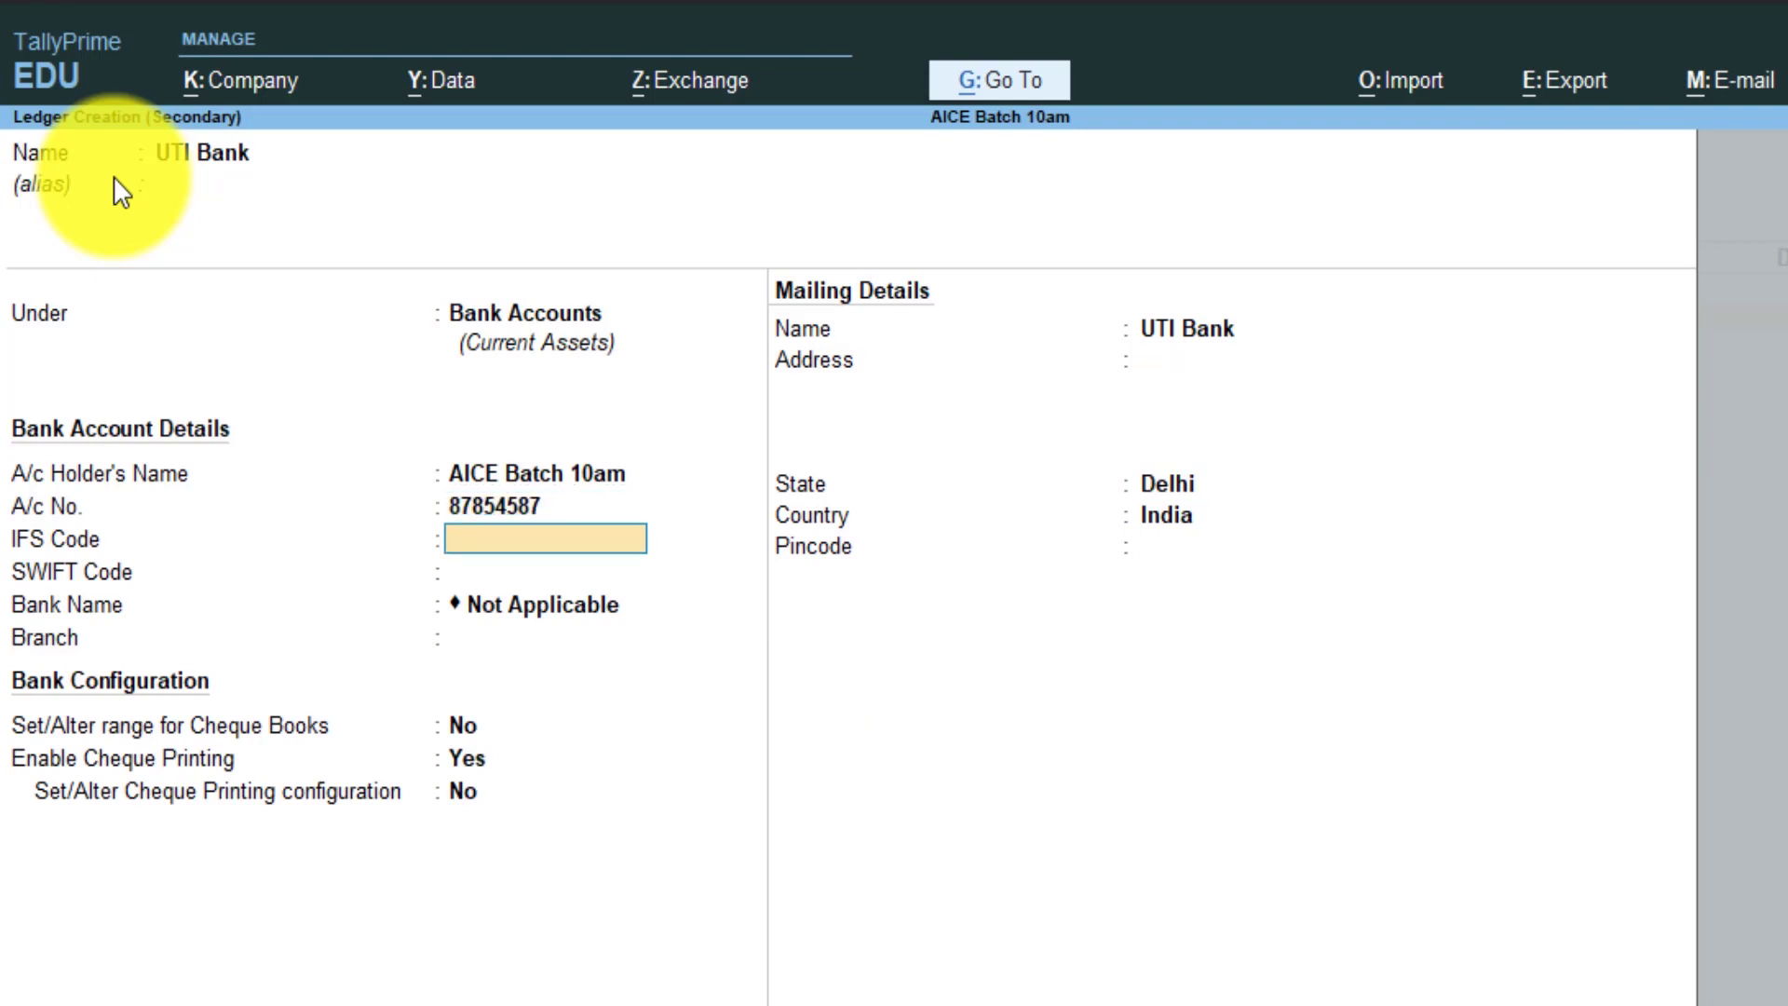
key("Return")
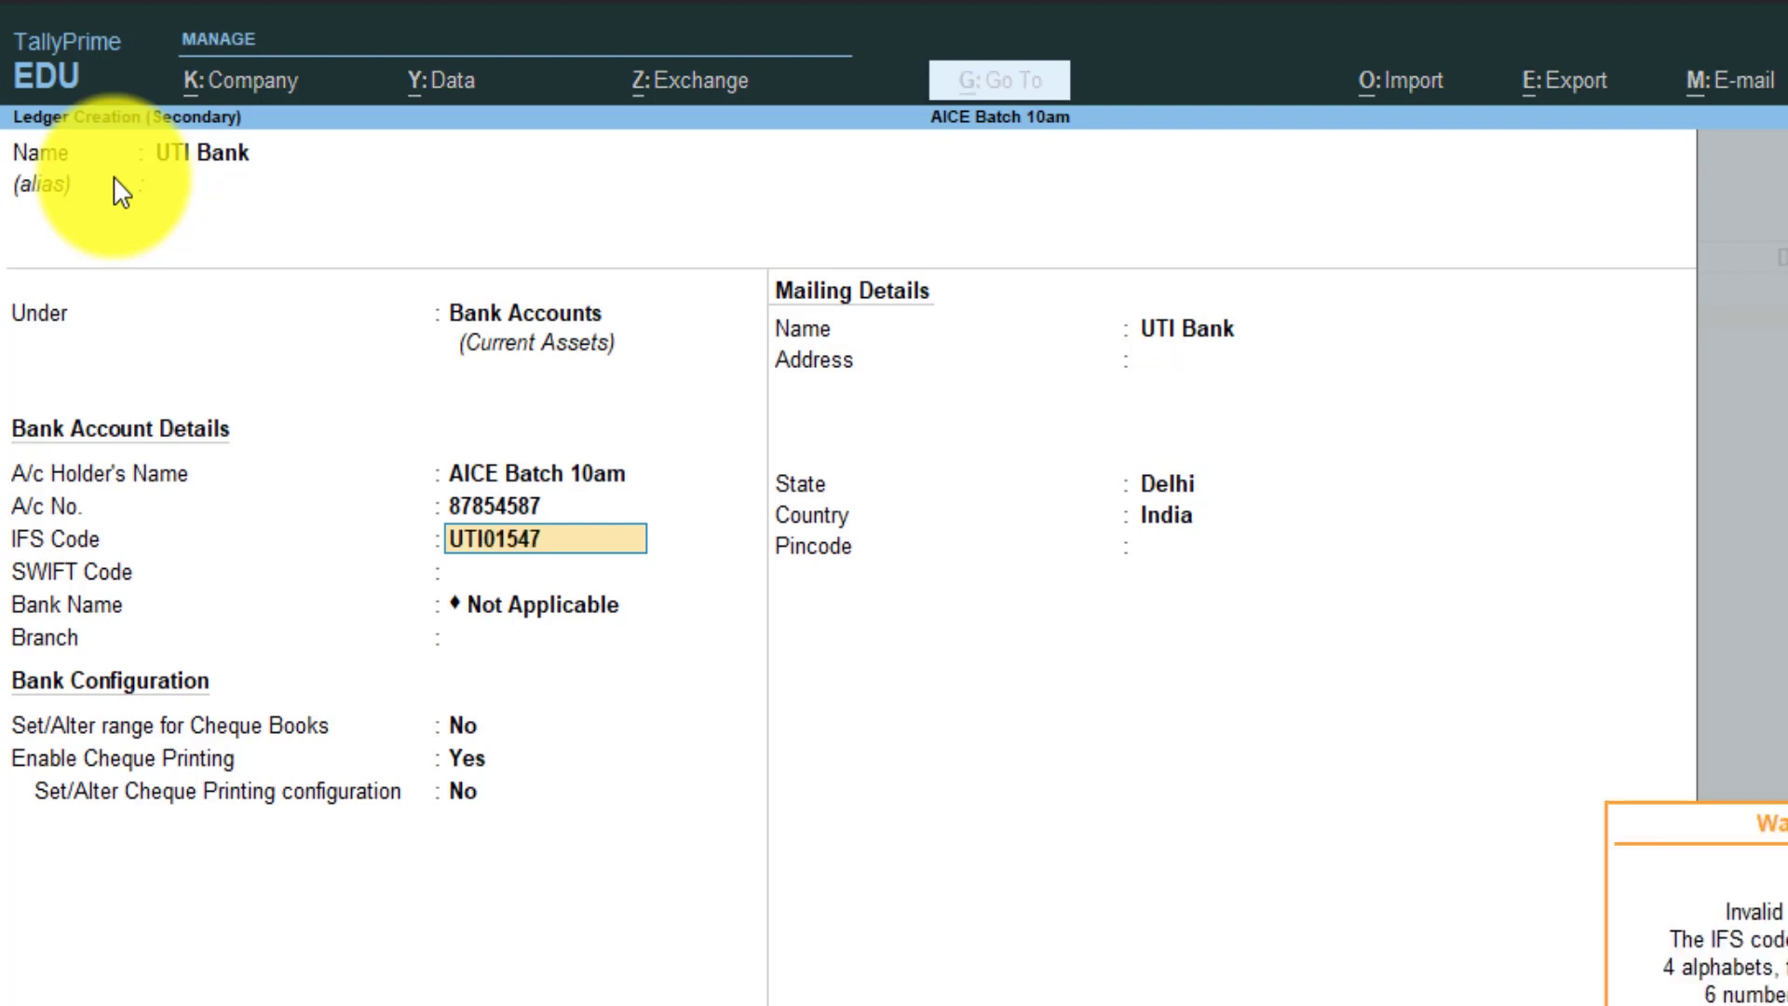
key("Return")
- Fill in UTI Bank's branch as Dwarka and its mailing address as Dwarka Sec-4
key("Return")
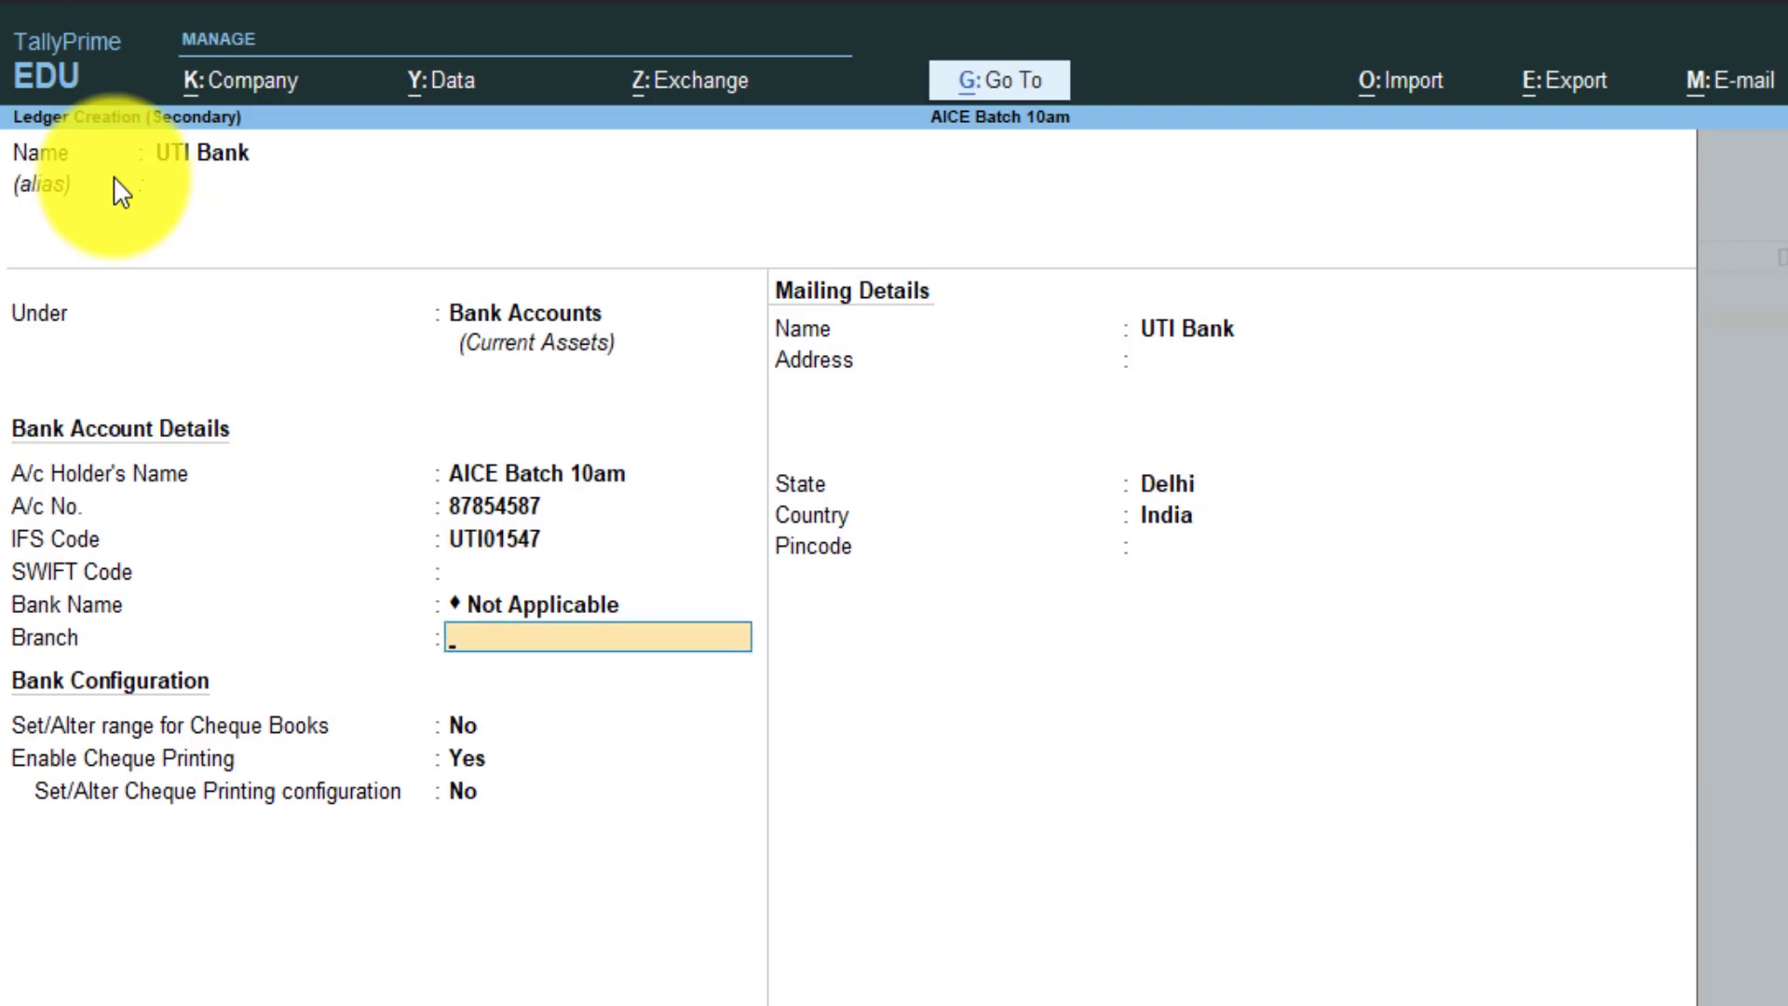
type("Dwarka")
key("Return")
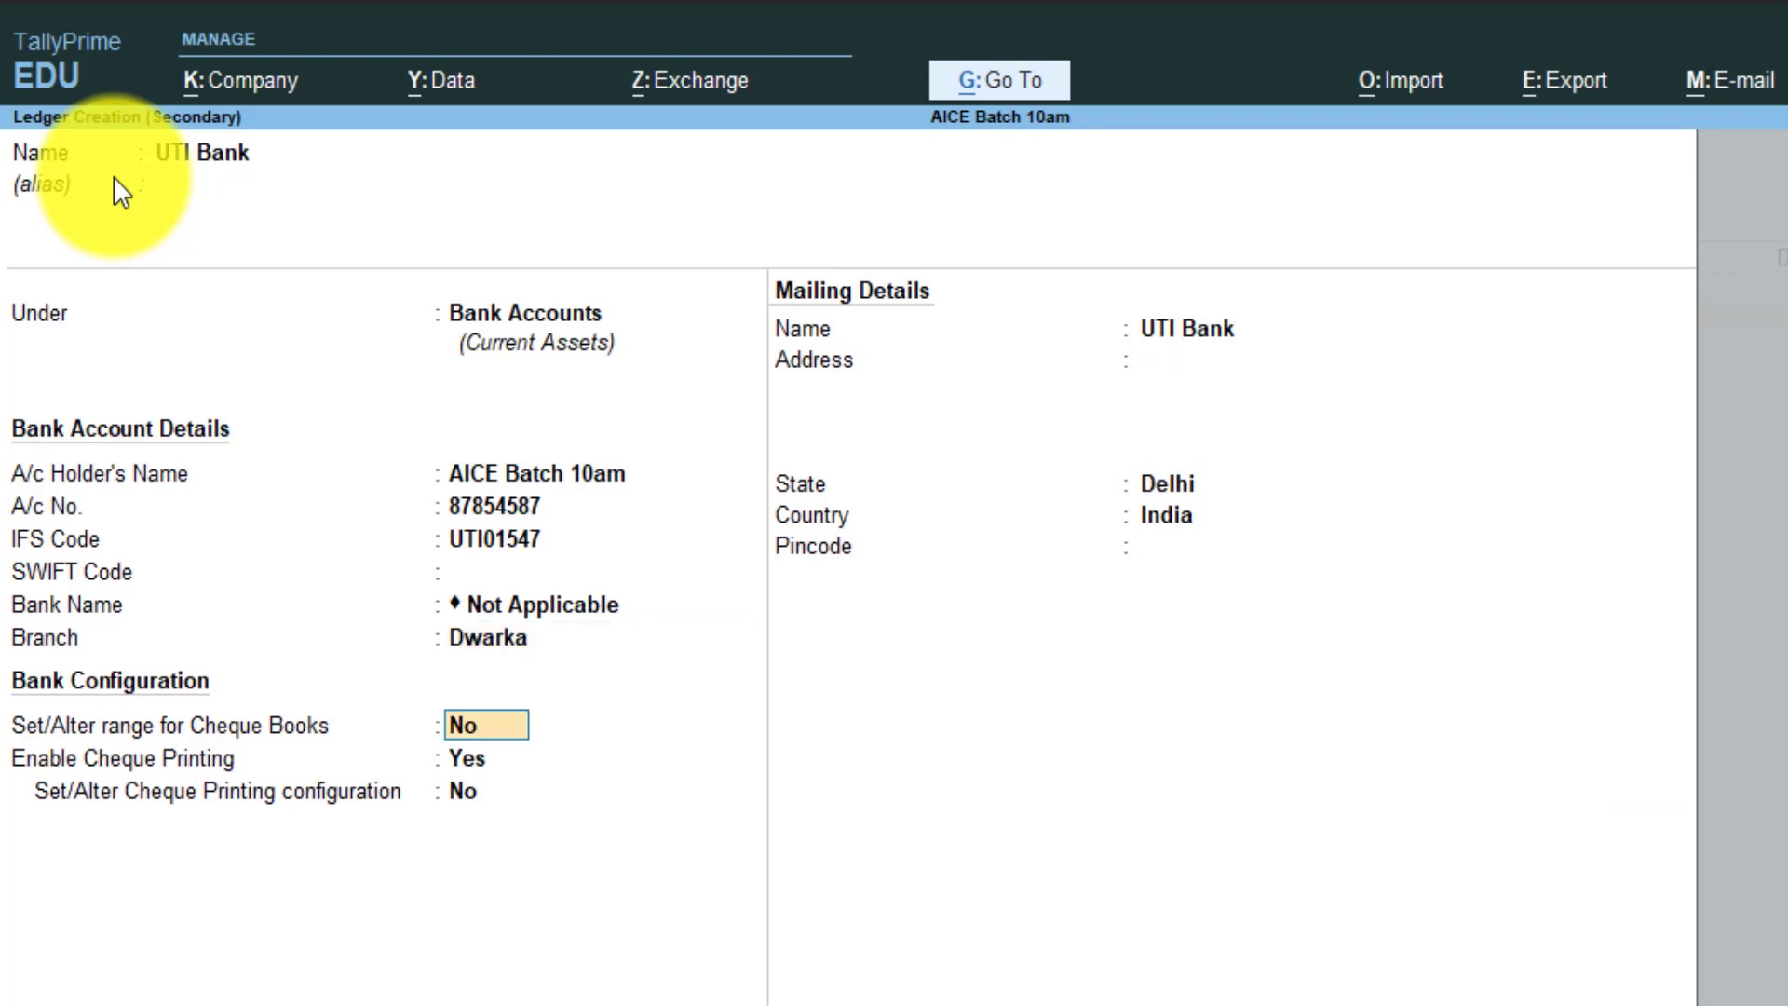
key("Return")
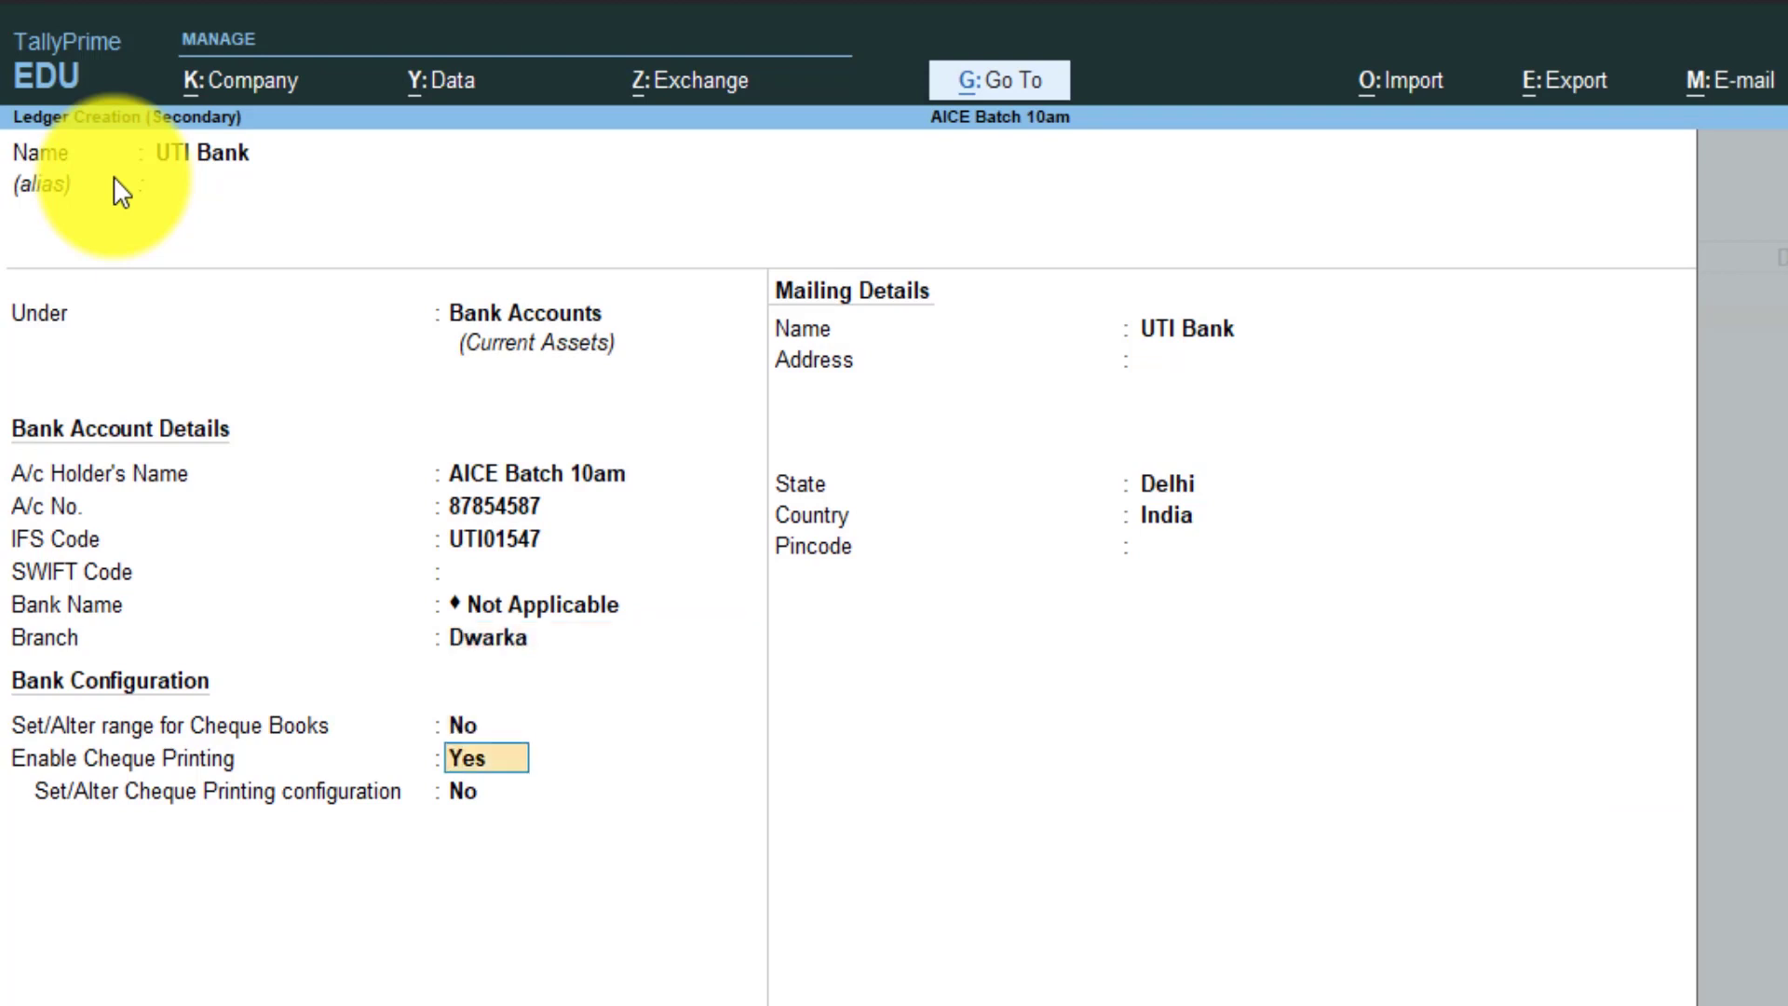
key("Return")
key("Return")
key("Return")
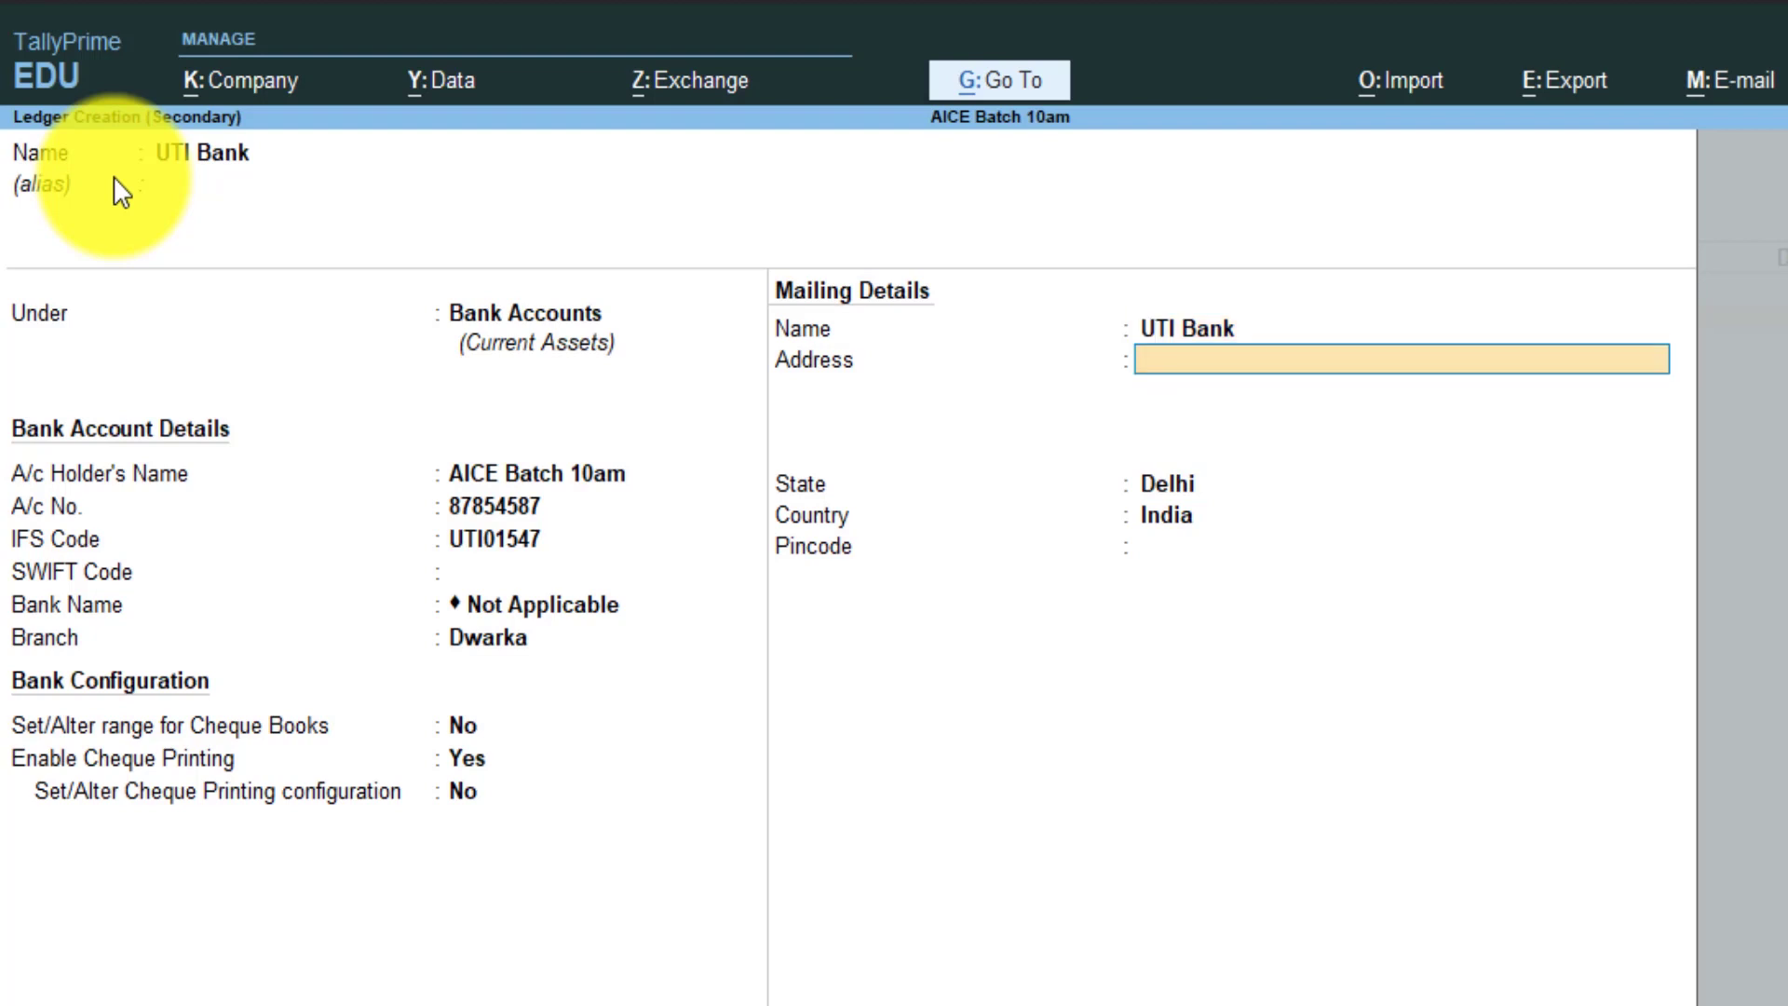
type("Dwarka Sec-4")
key("Return")
key("Return")
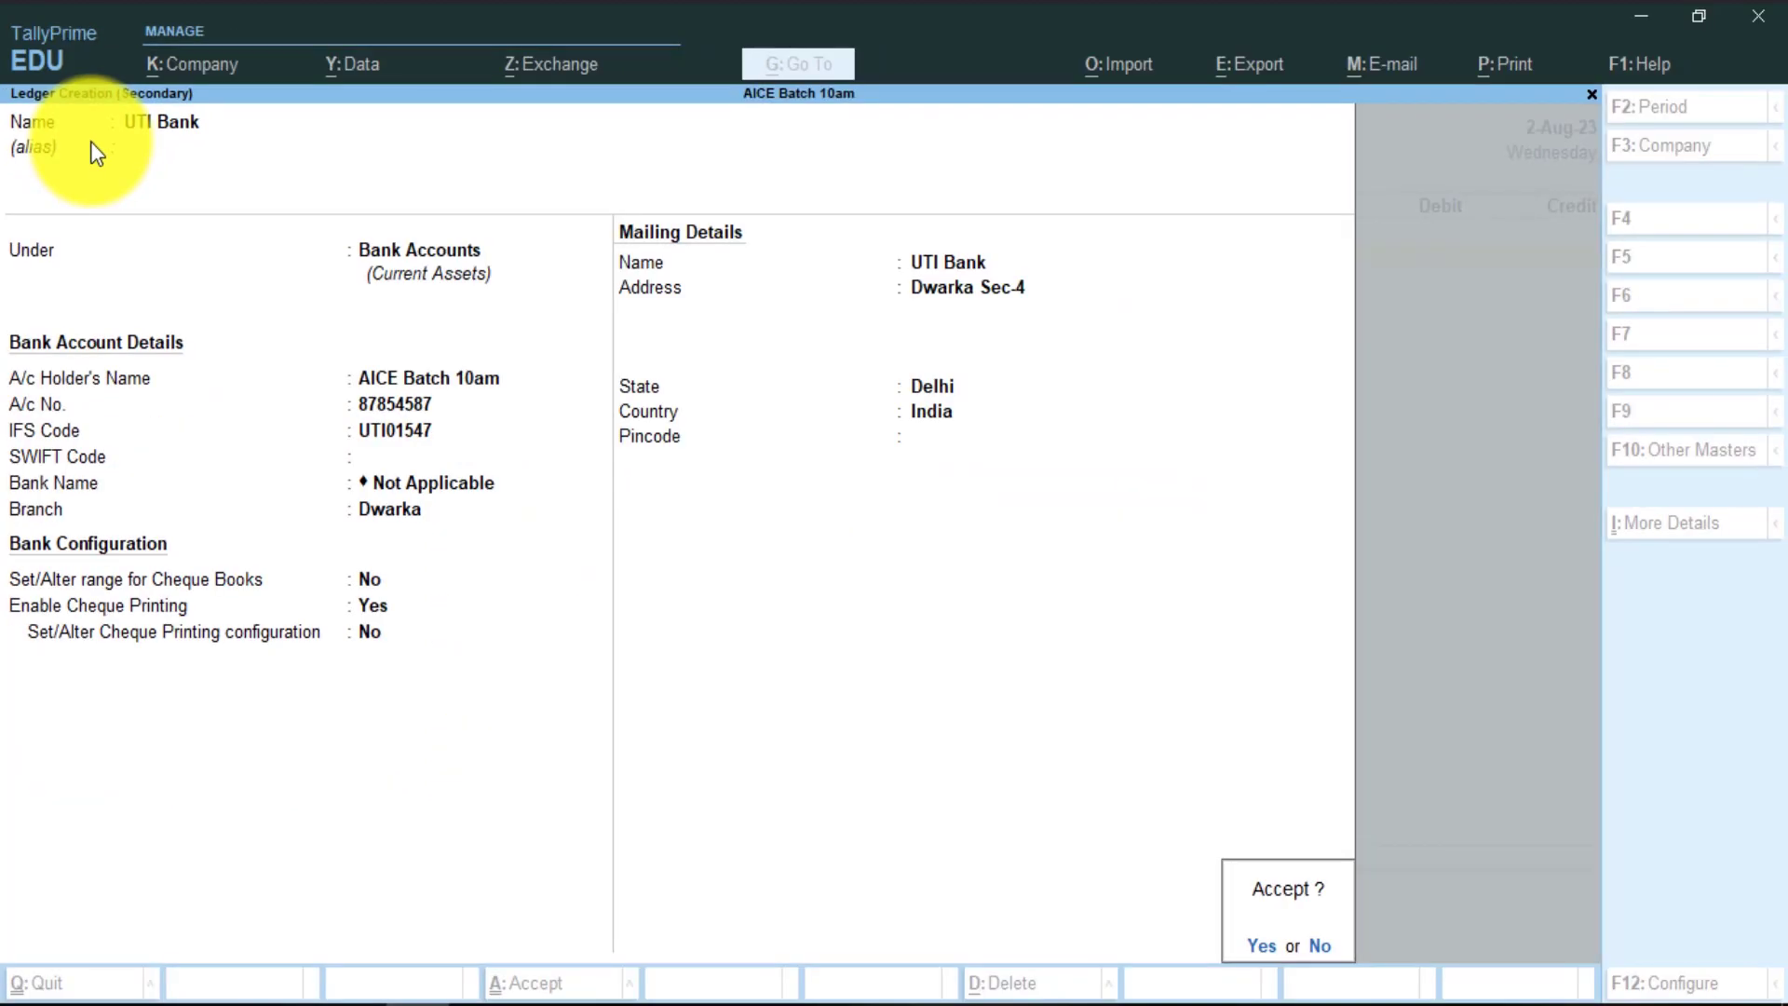
key("Return")
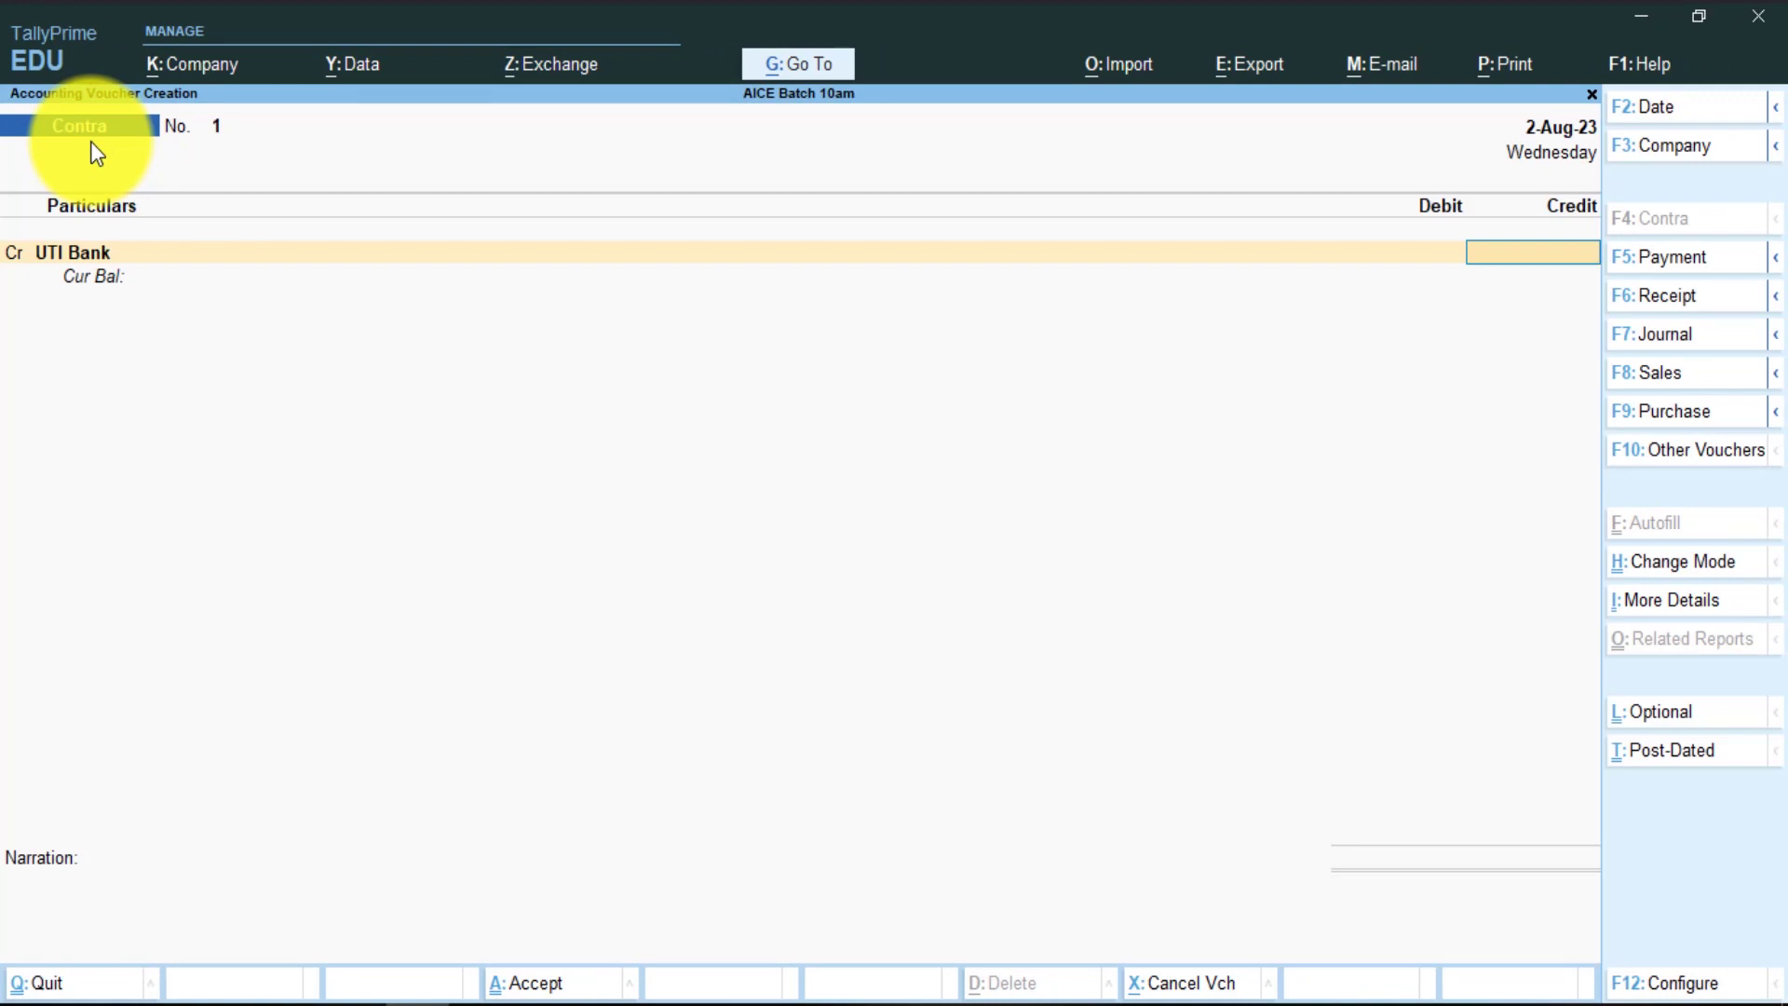
- Credit UTI Bank 400 as a cheque, instrument number 159870, dated 2-Aug-23
type("4")
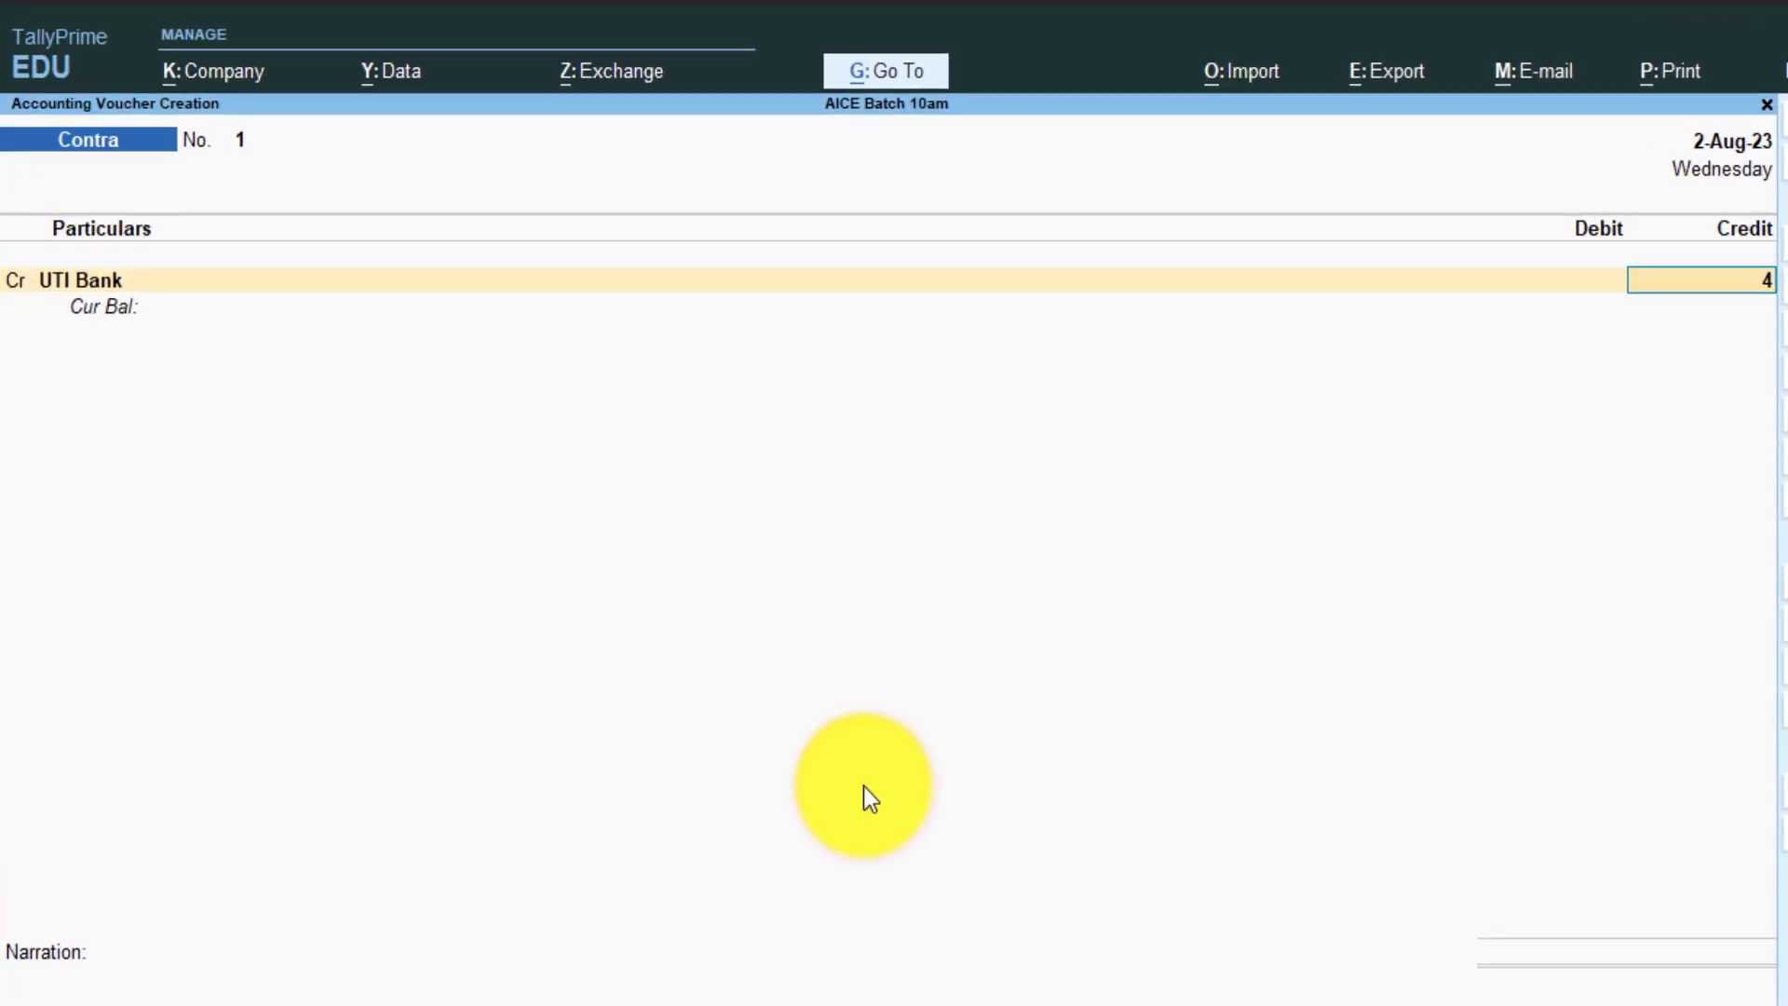
type("00")
key("Return")
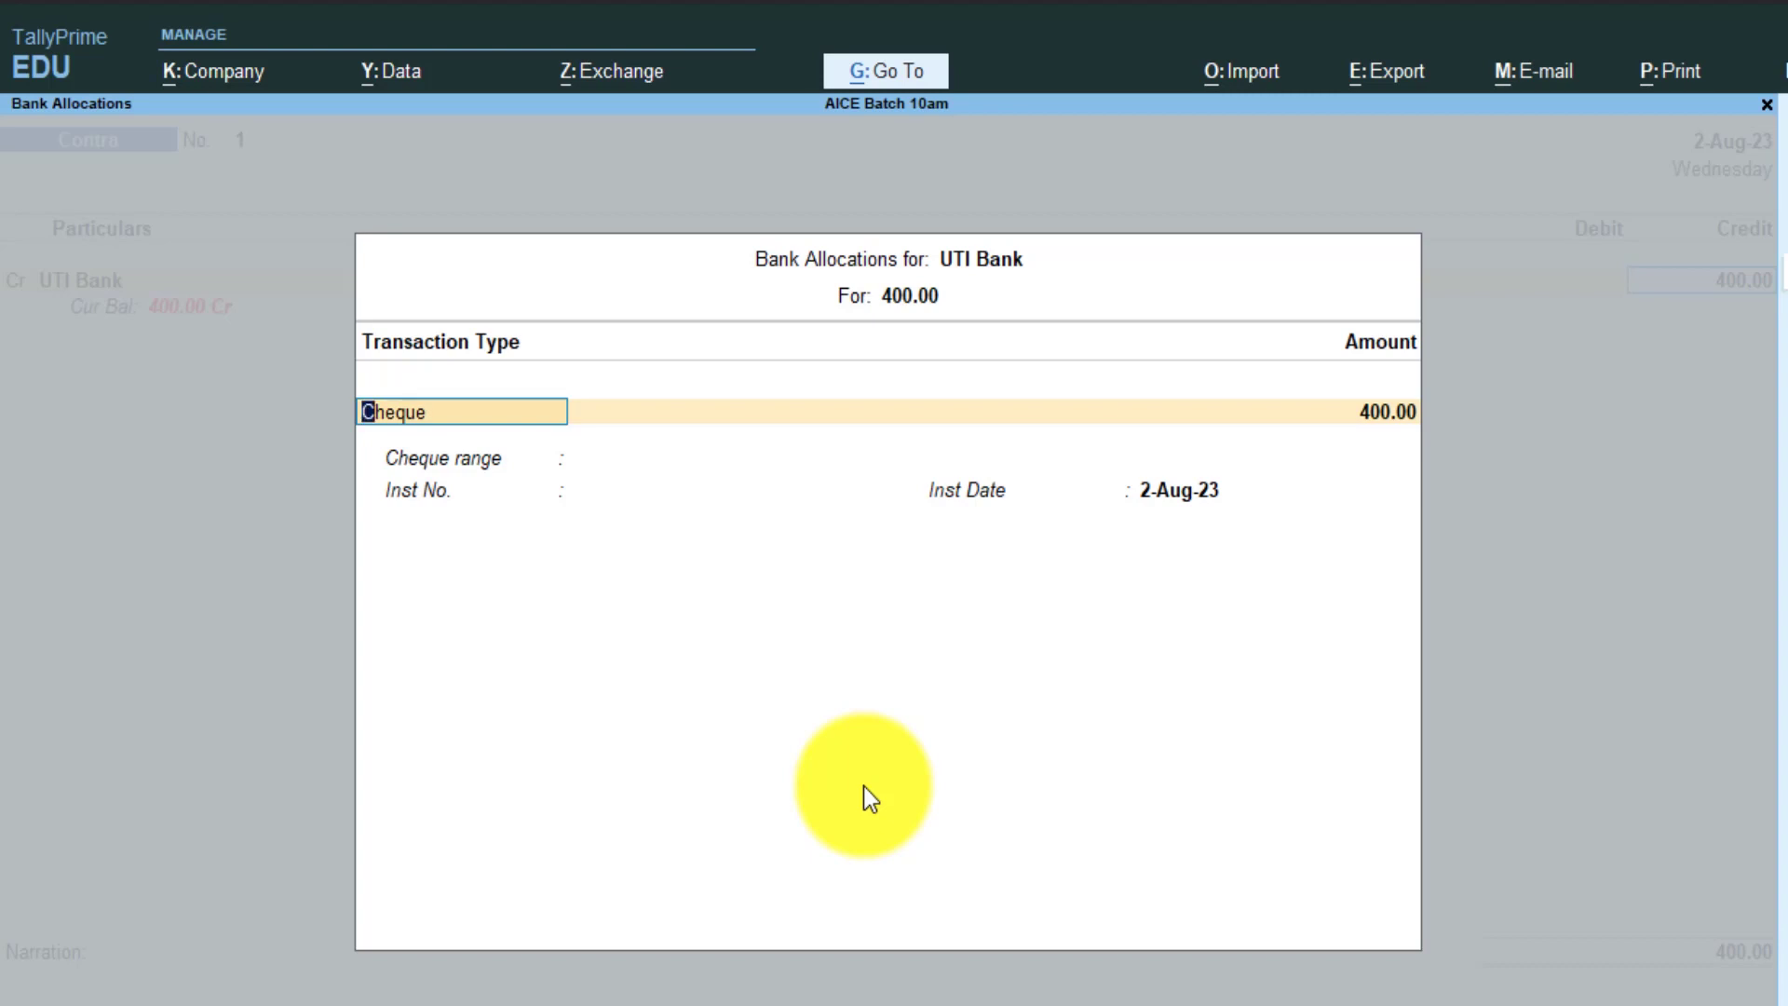
key("Return")
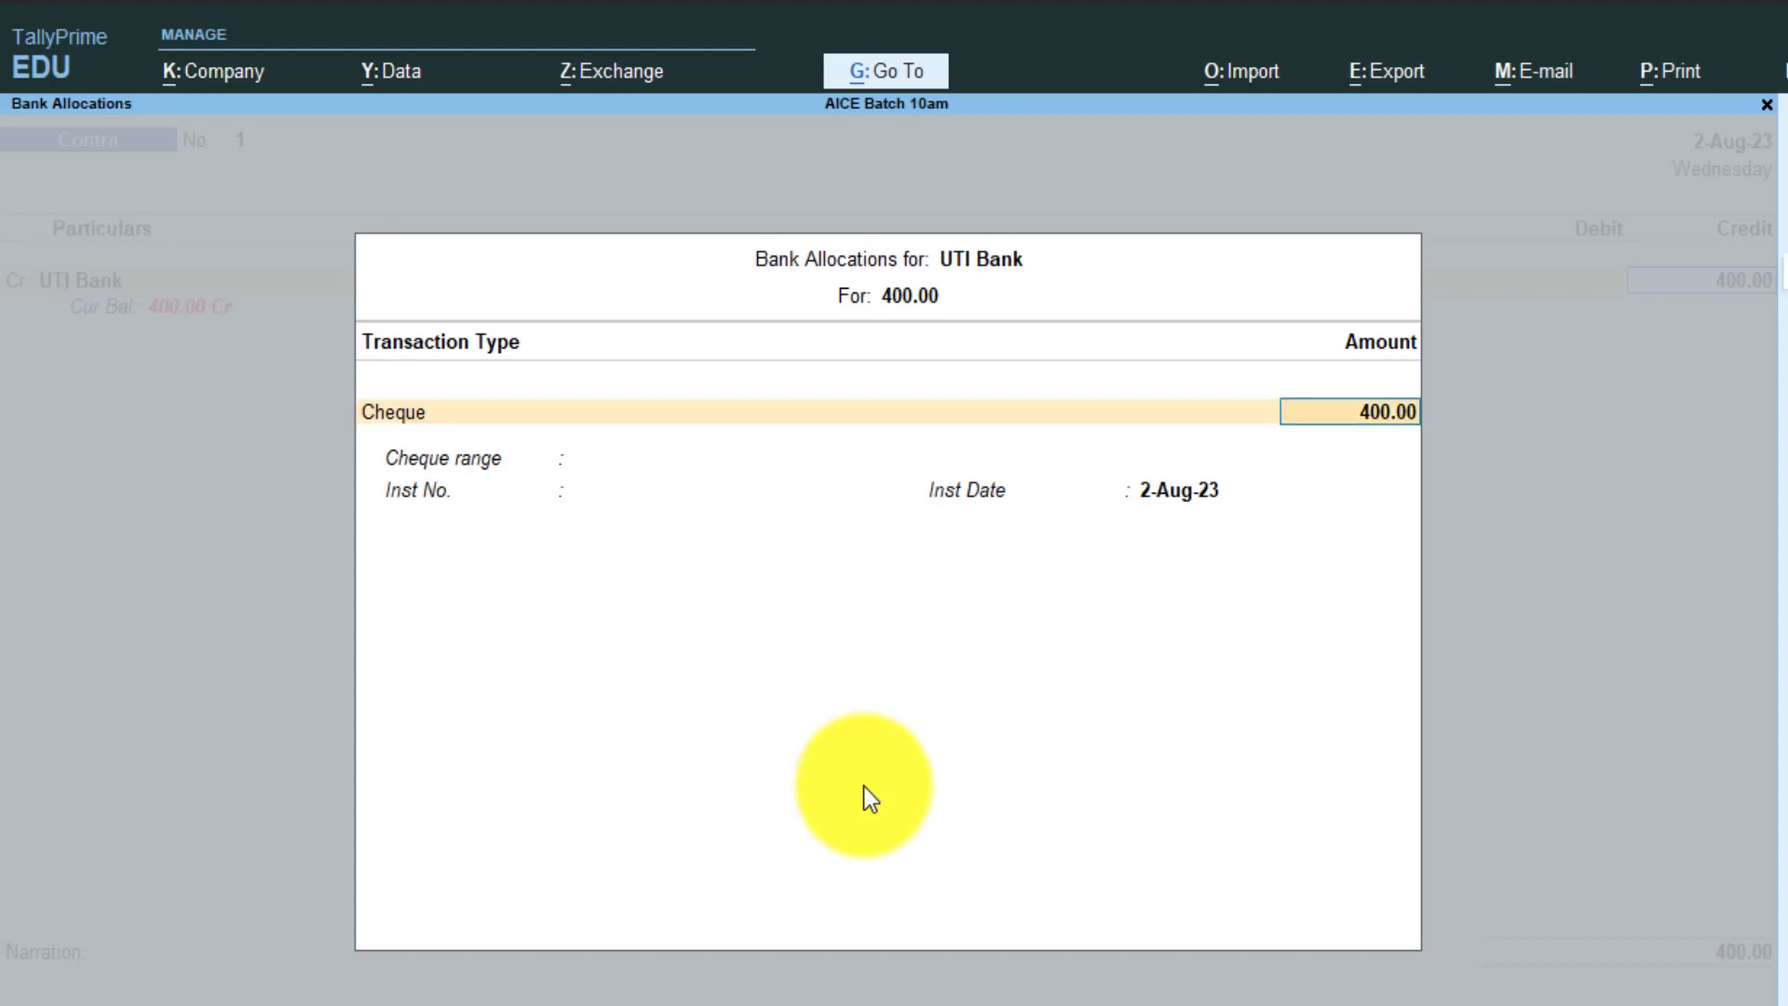
key("Return")
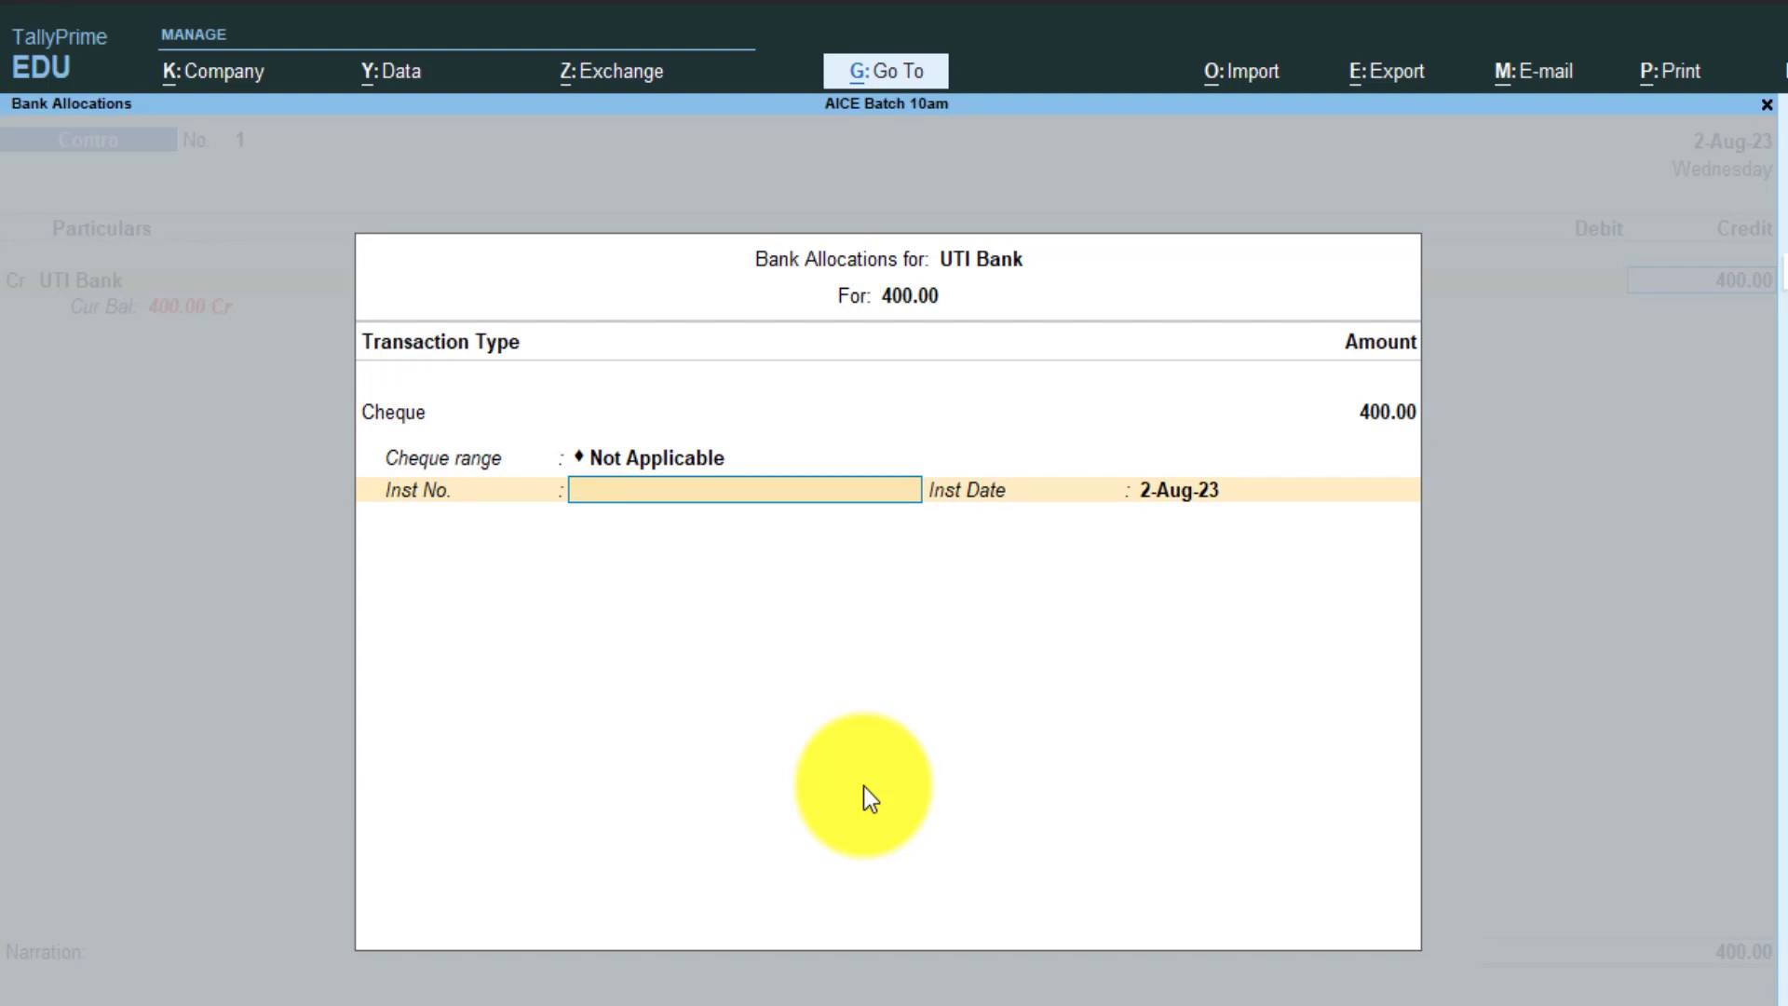
type("159870")
key("Return")
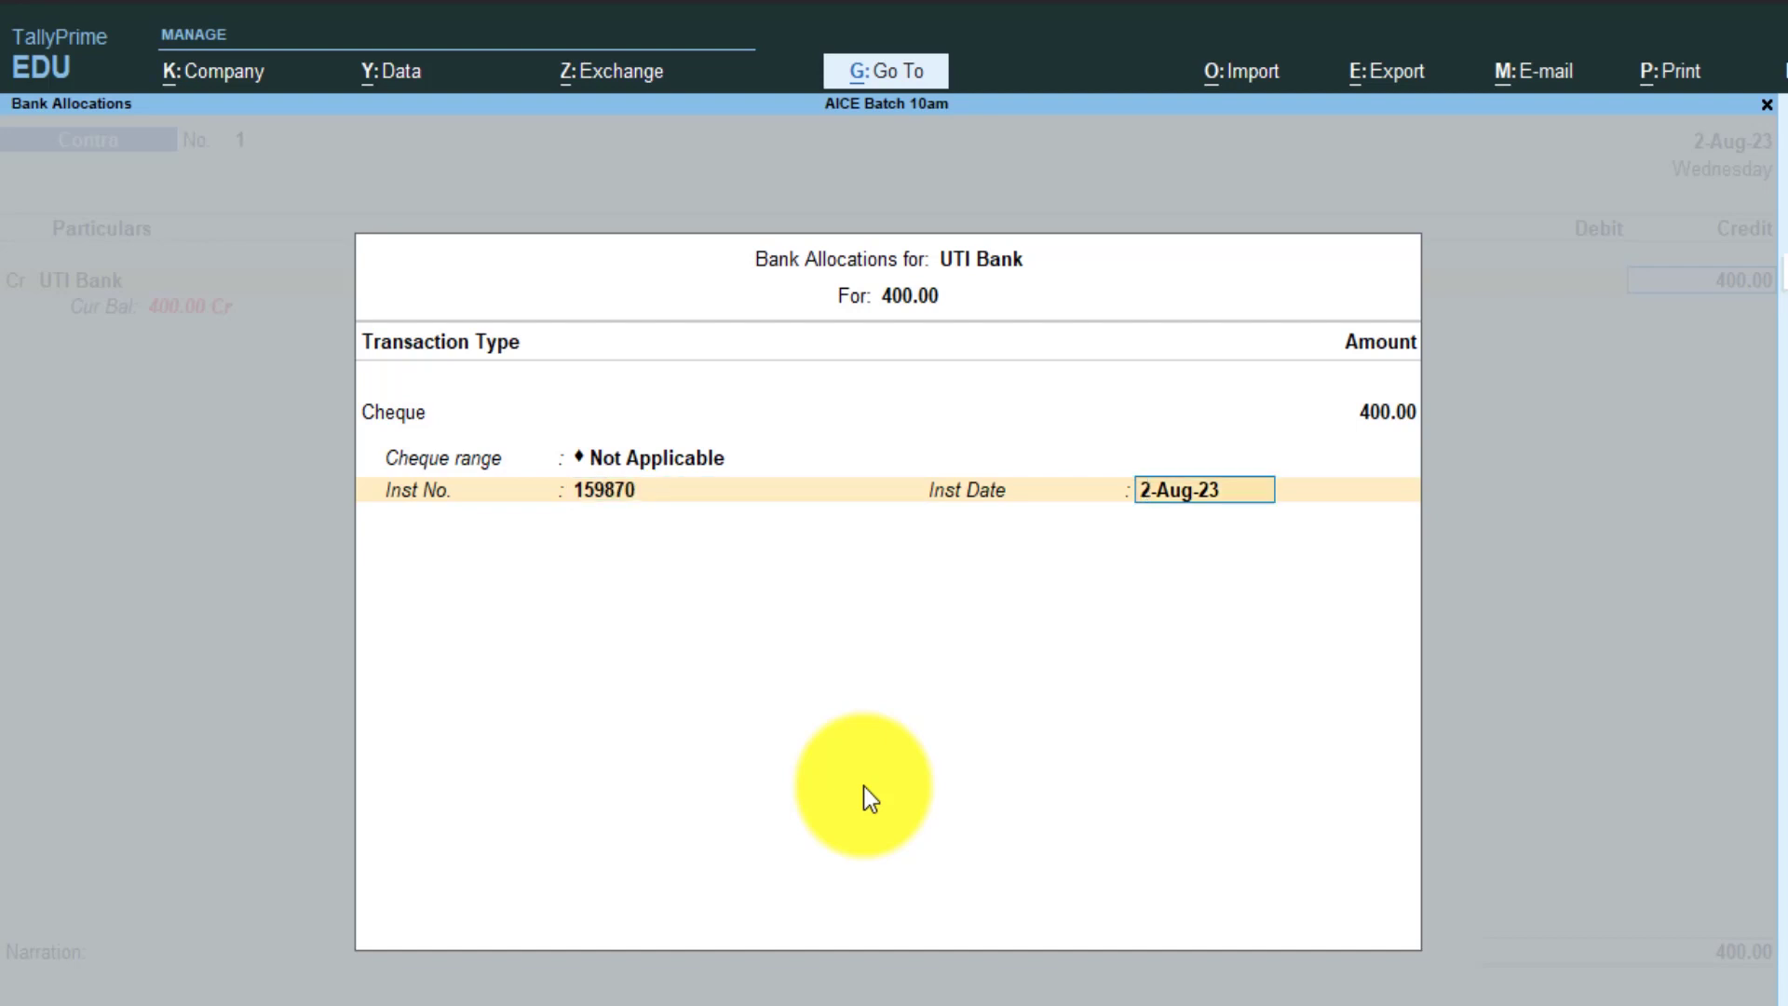
key("Return")
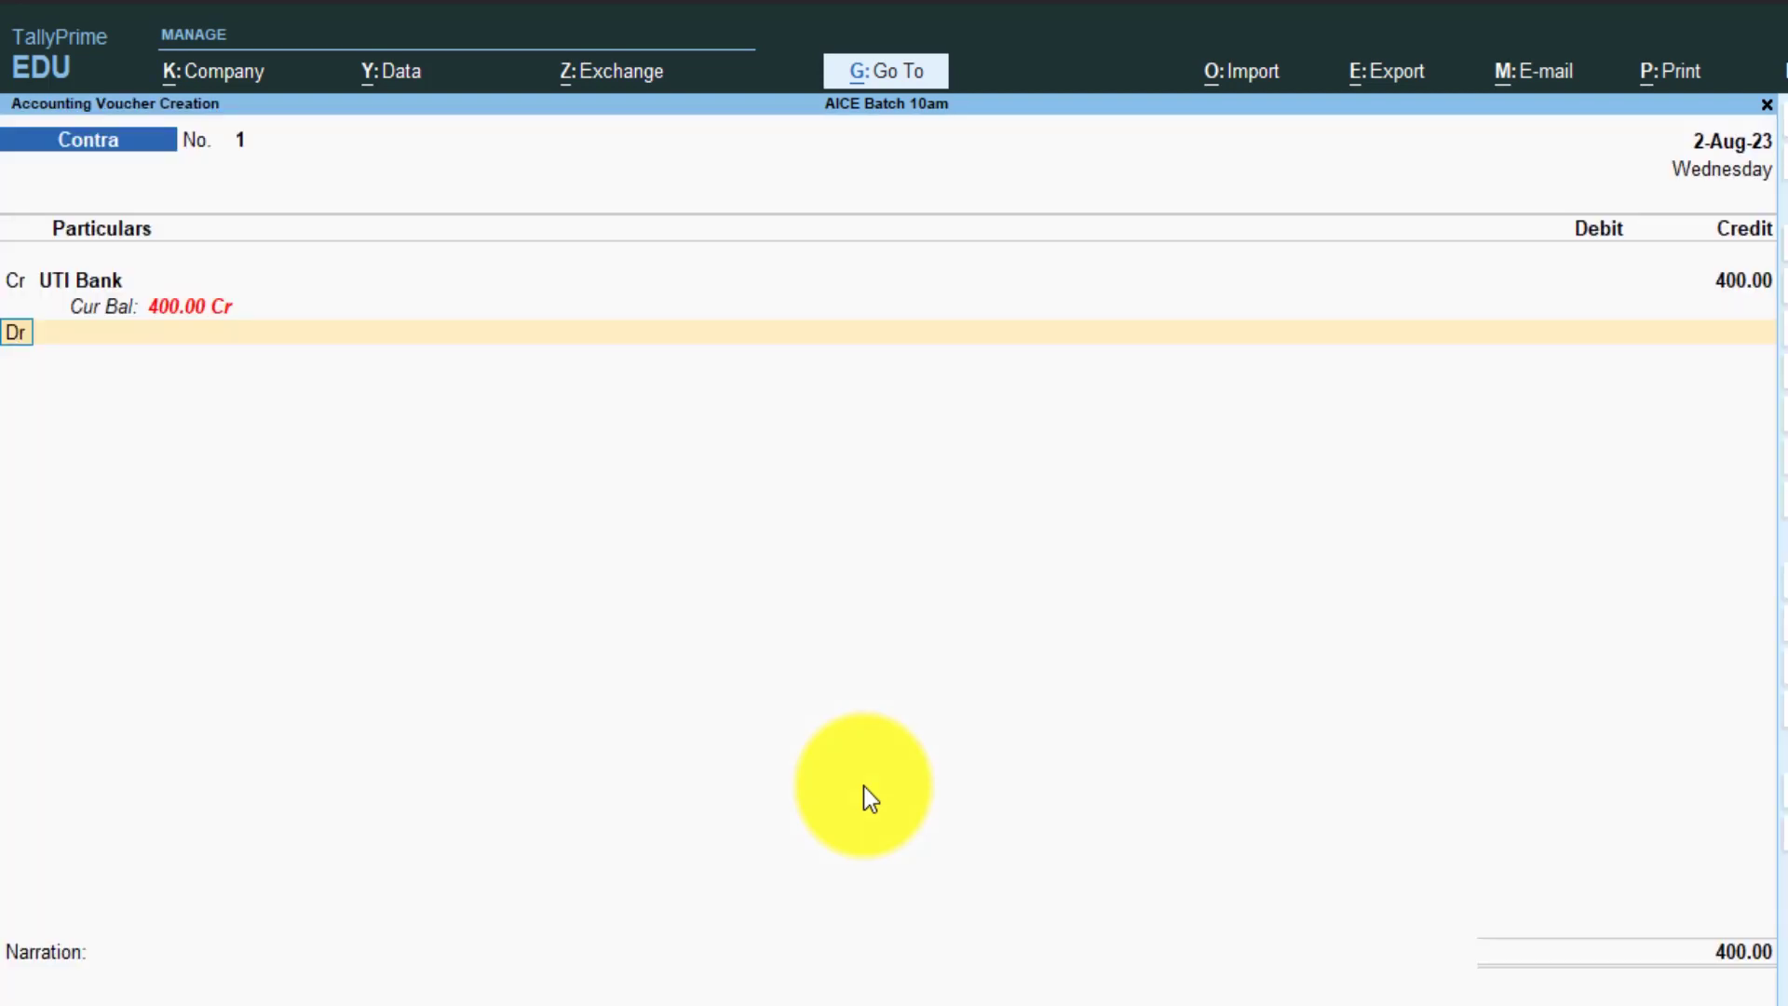
- Debit Cash 400.00 on the Contra voucher, then bring up the F12 configuration
key("Return")
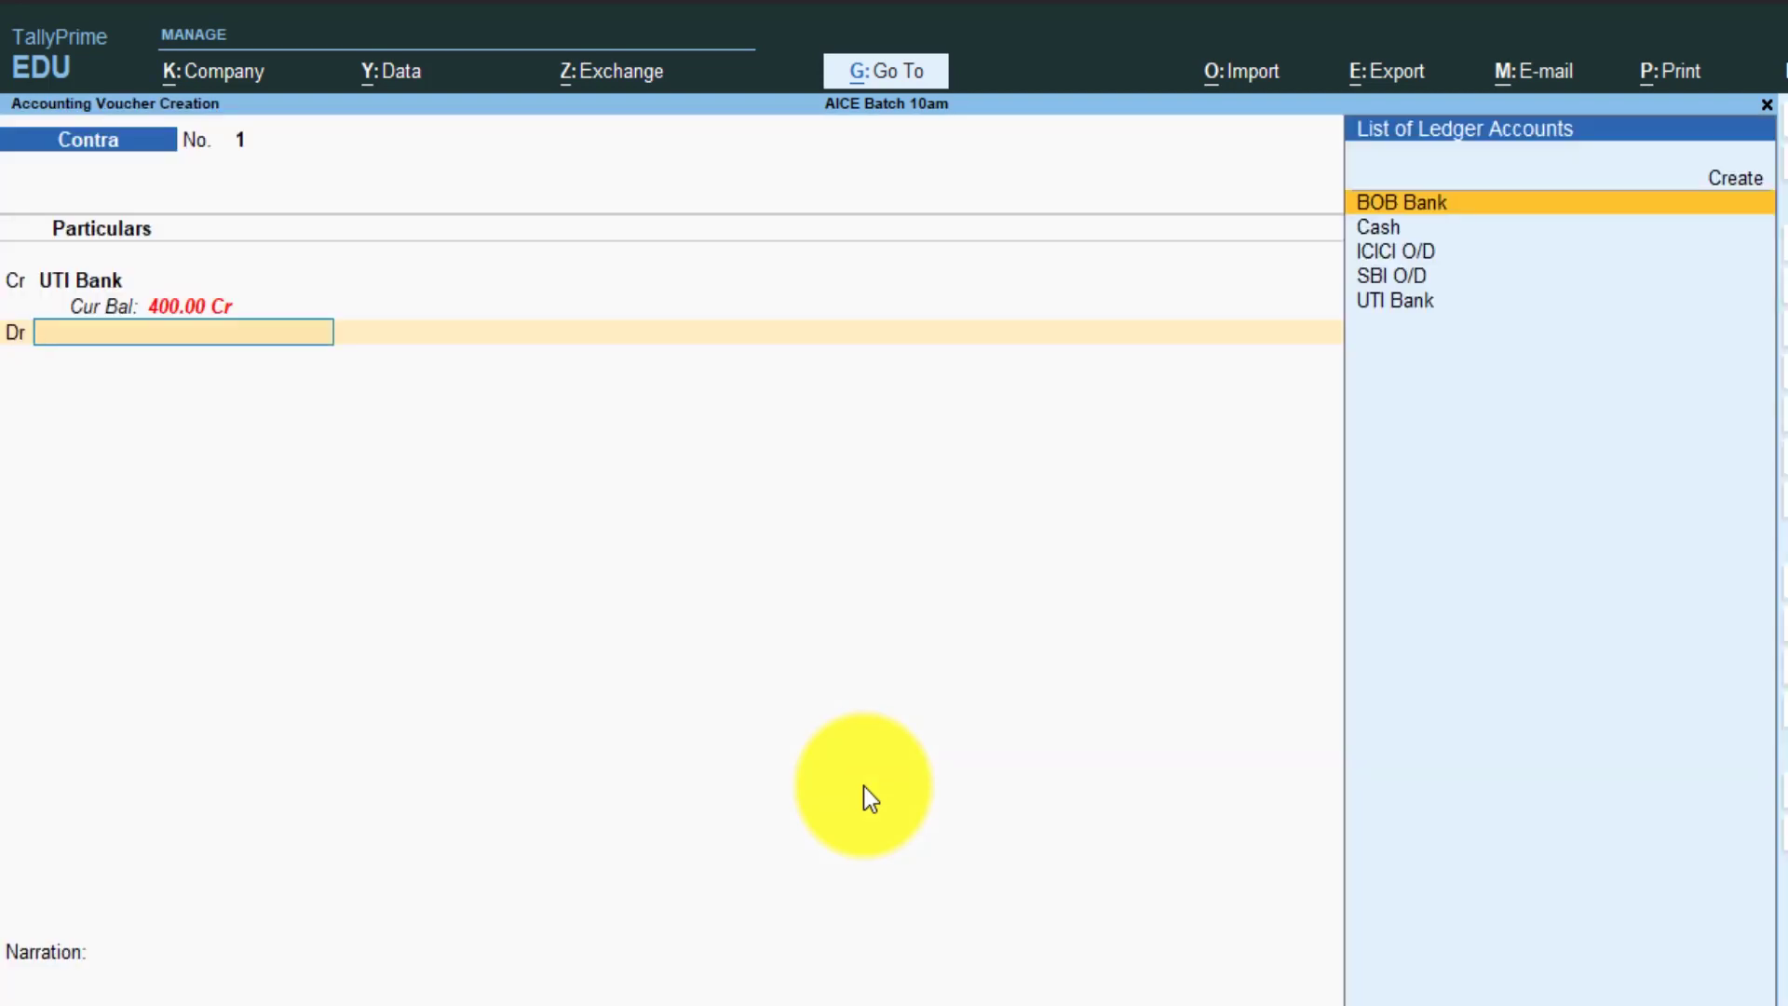
key("Down")
key("Down")
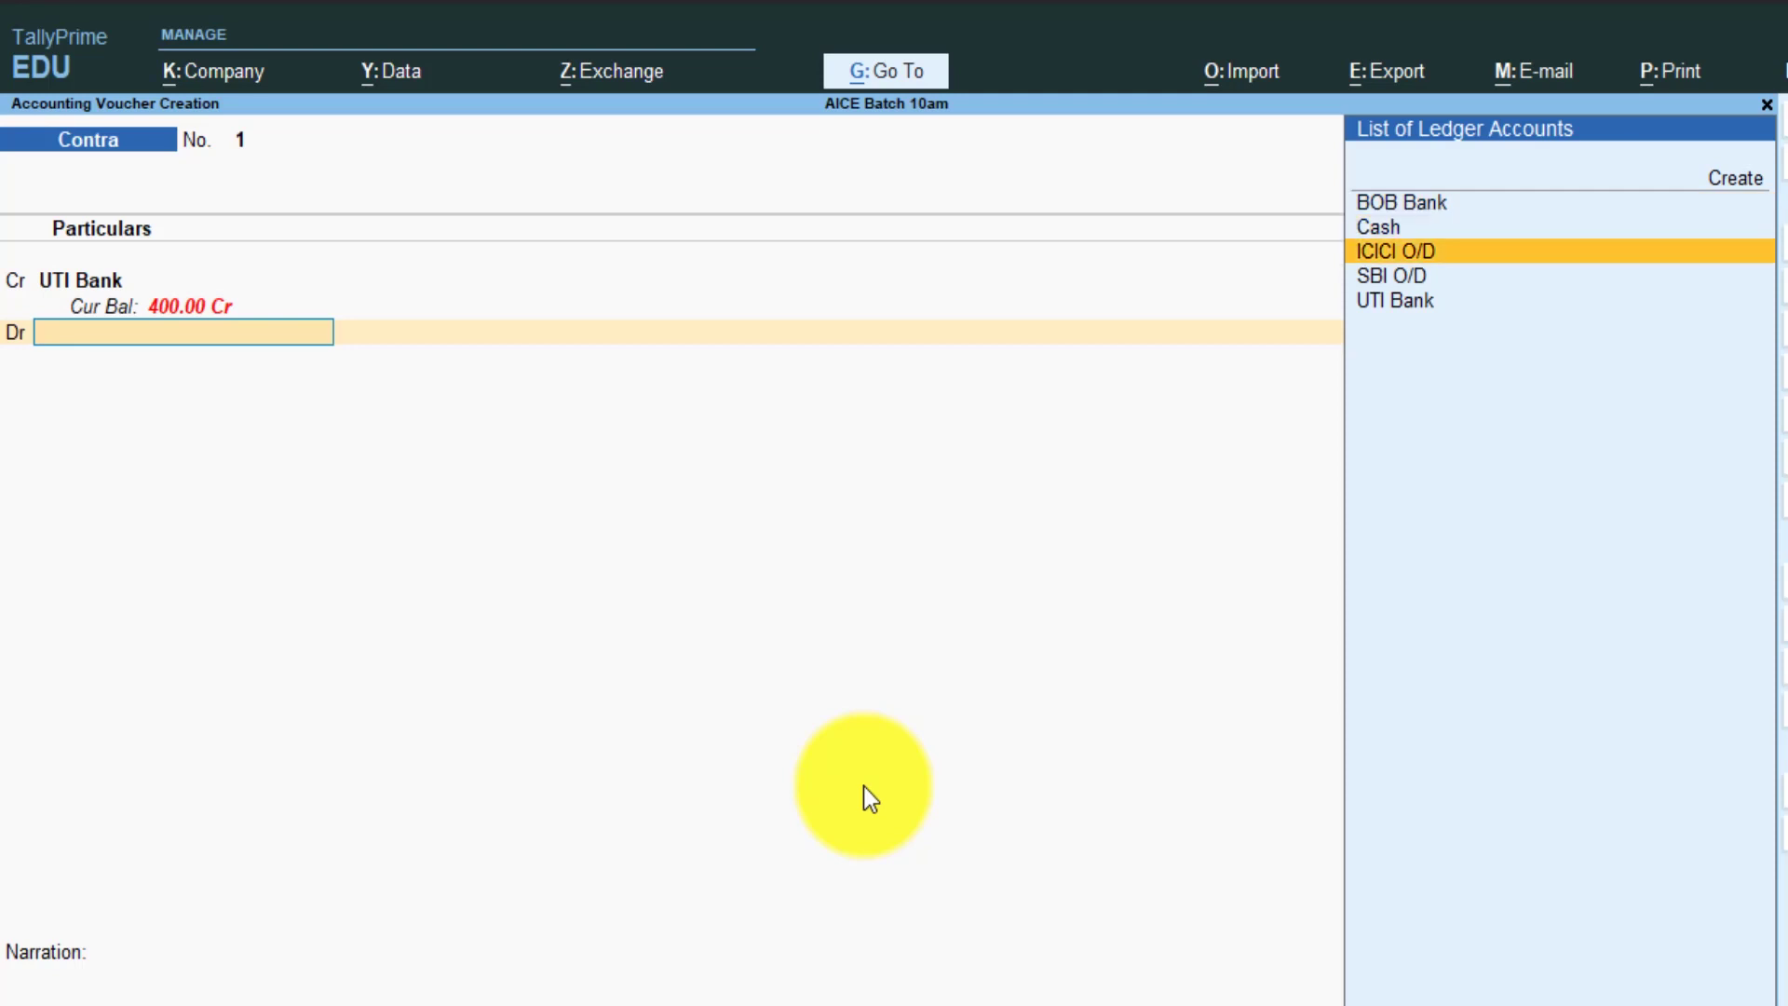
key("Up")
key("Return")
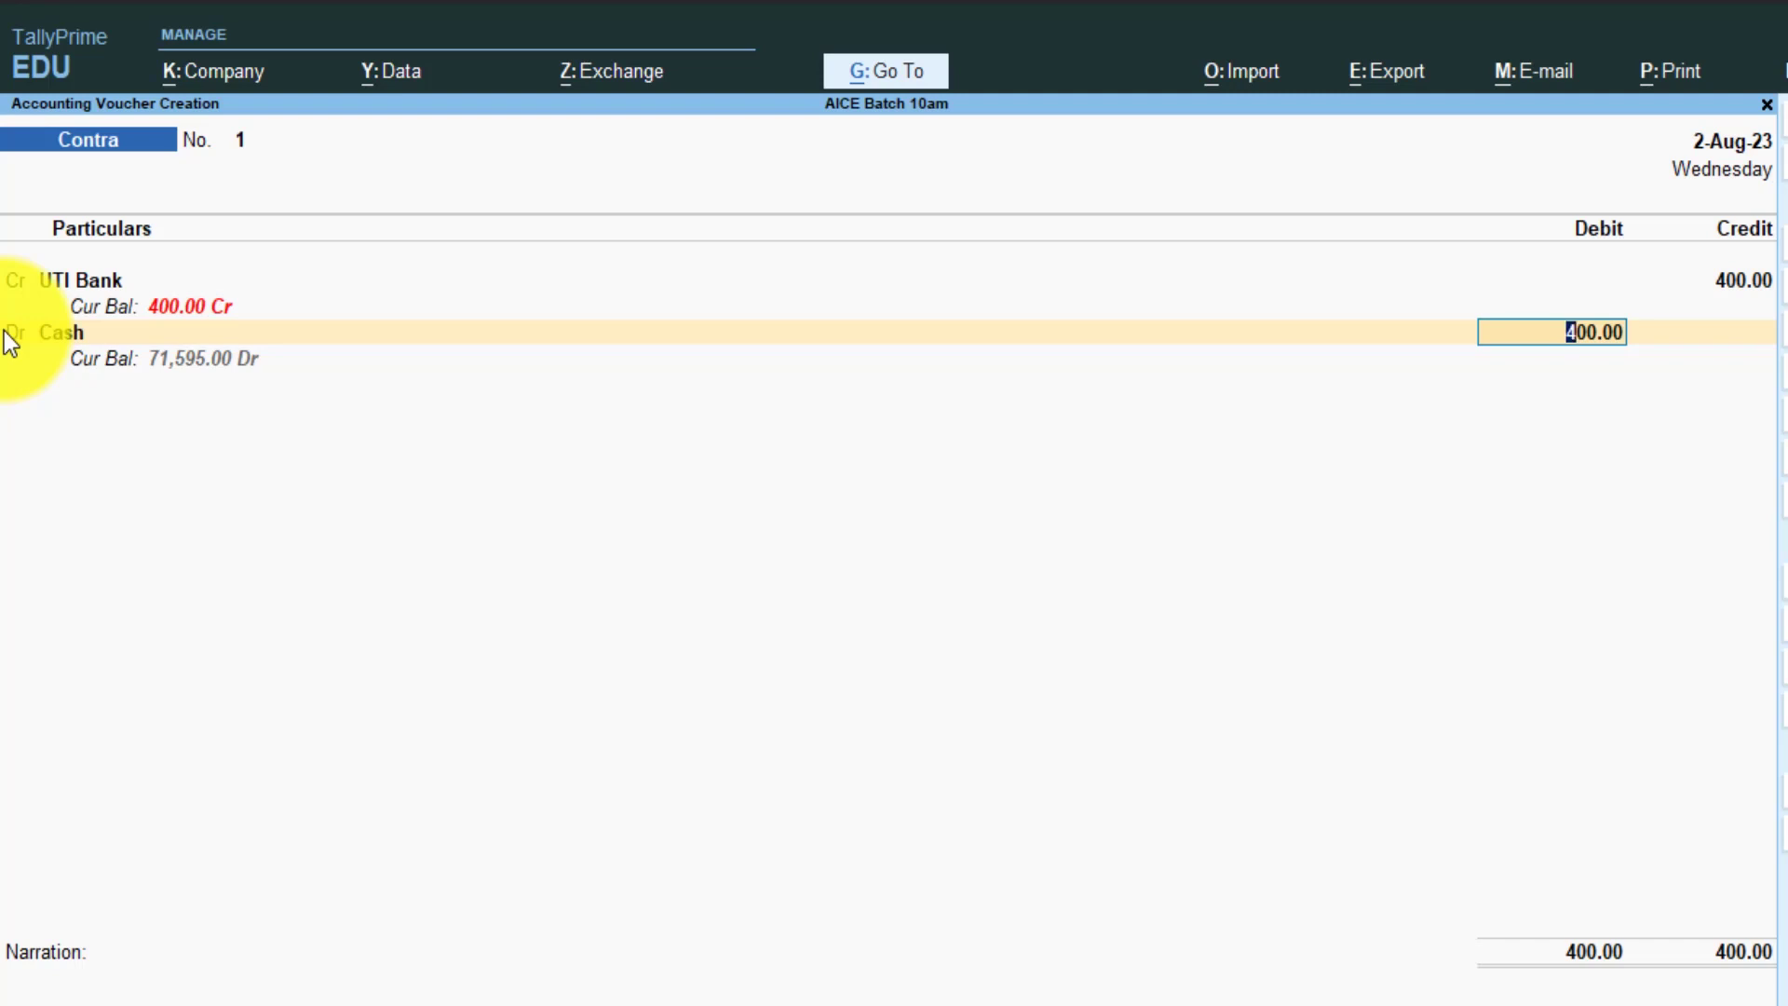
key("F12")
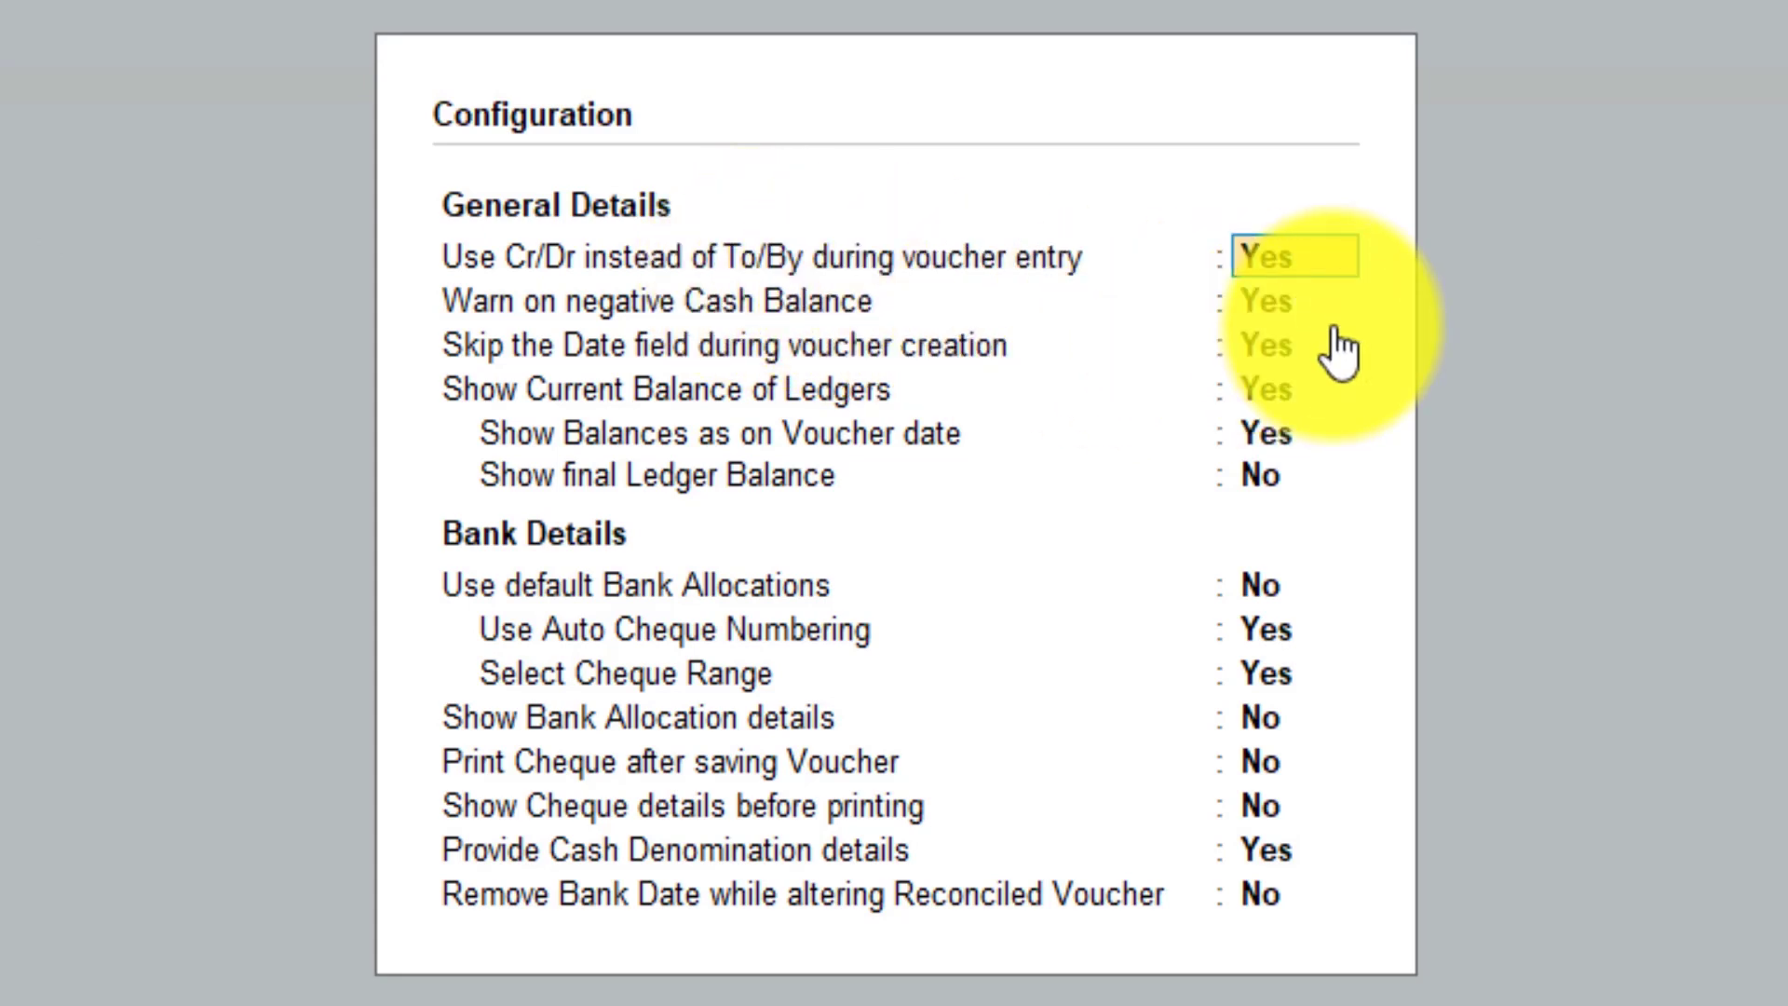
- Set 'Use Cr/Dr instead of To/By' to No, then back to Yes
type("n")
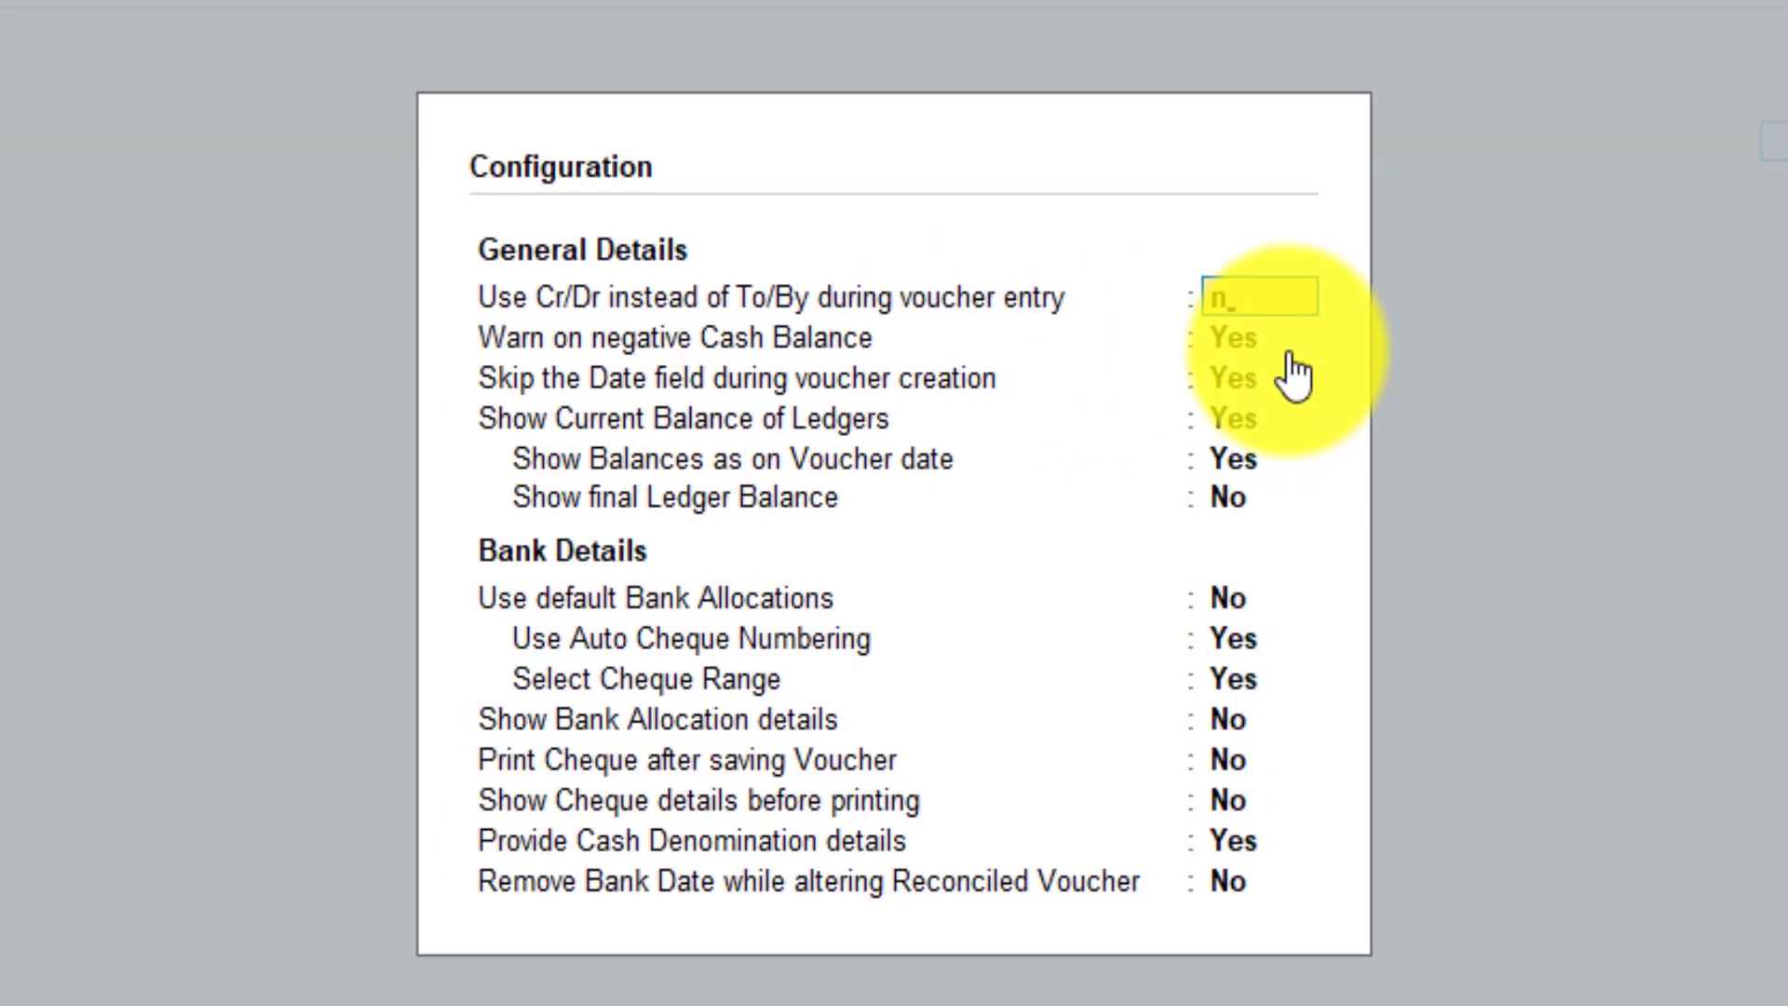
key("ctrl+a")
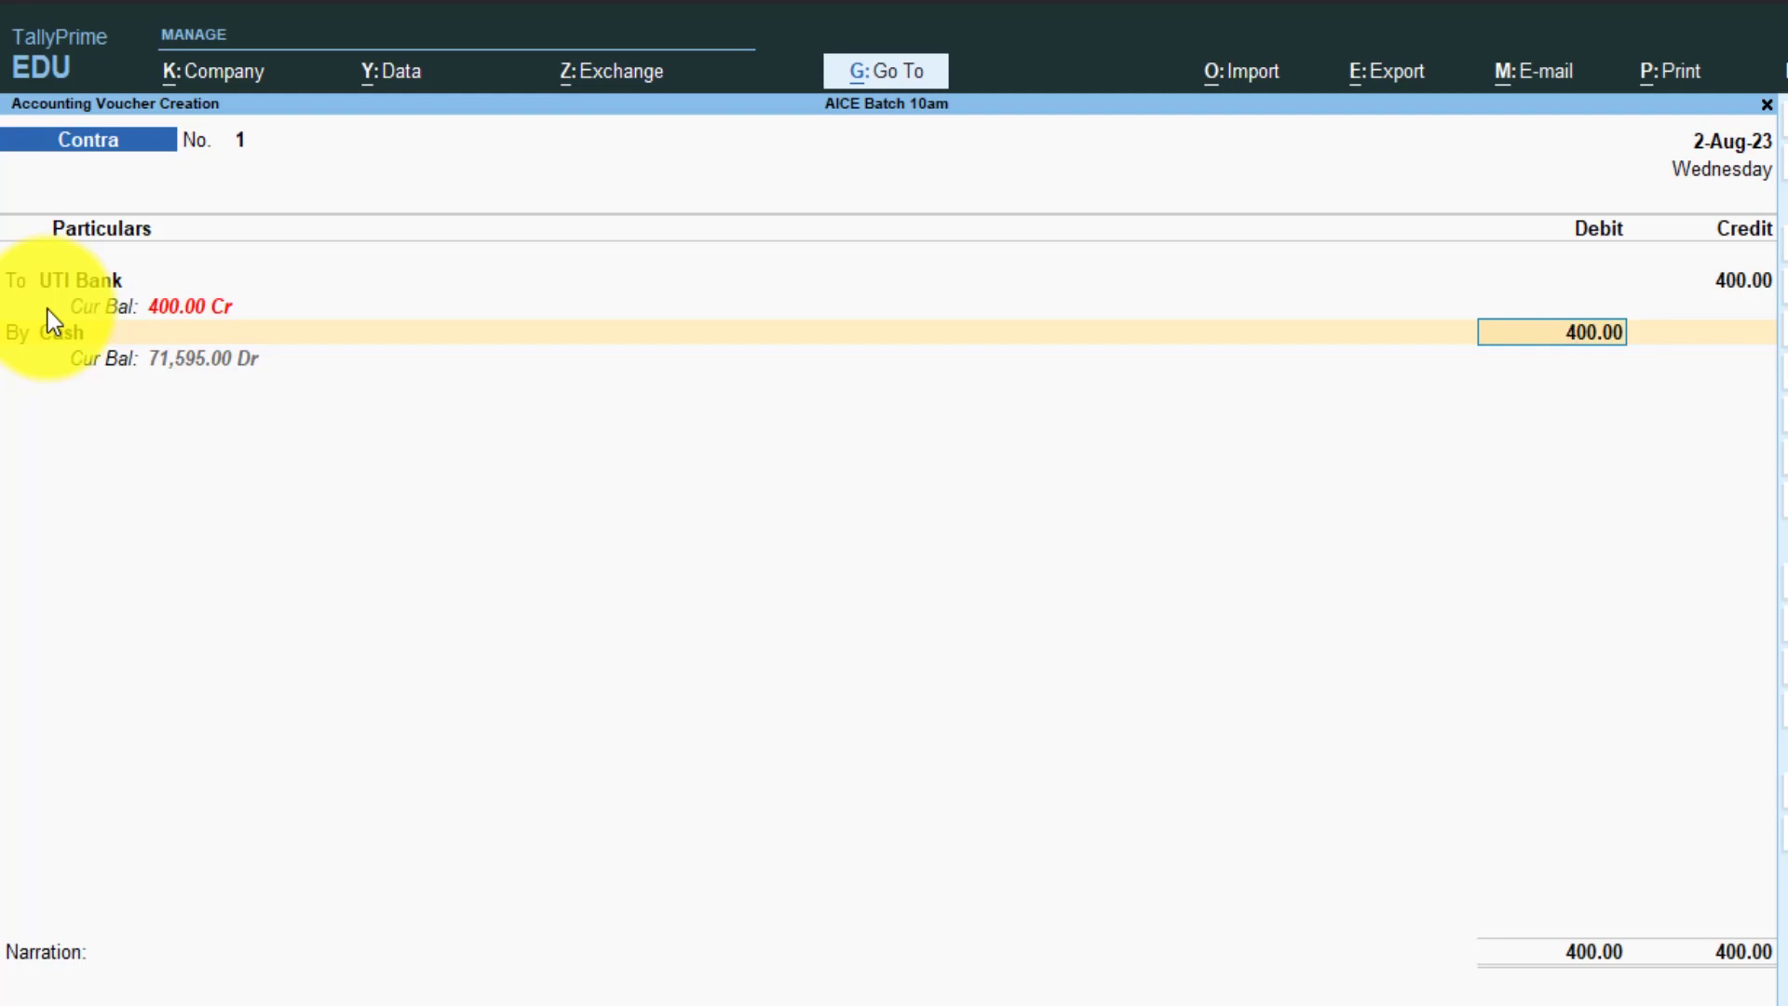
key("F12")
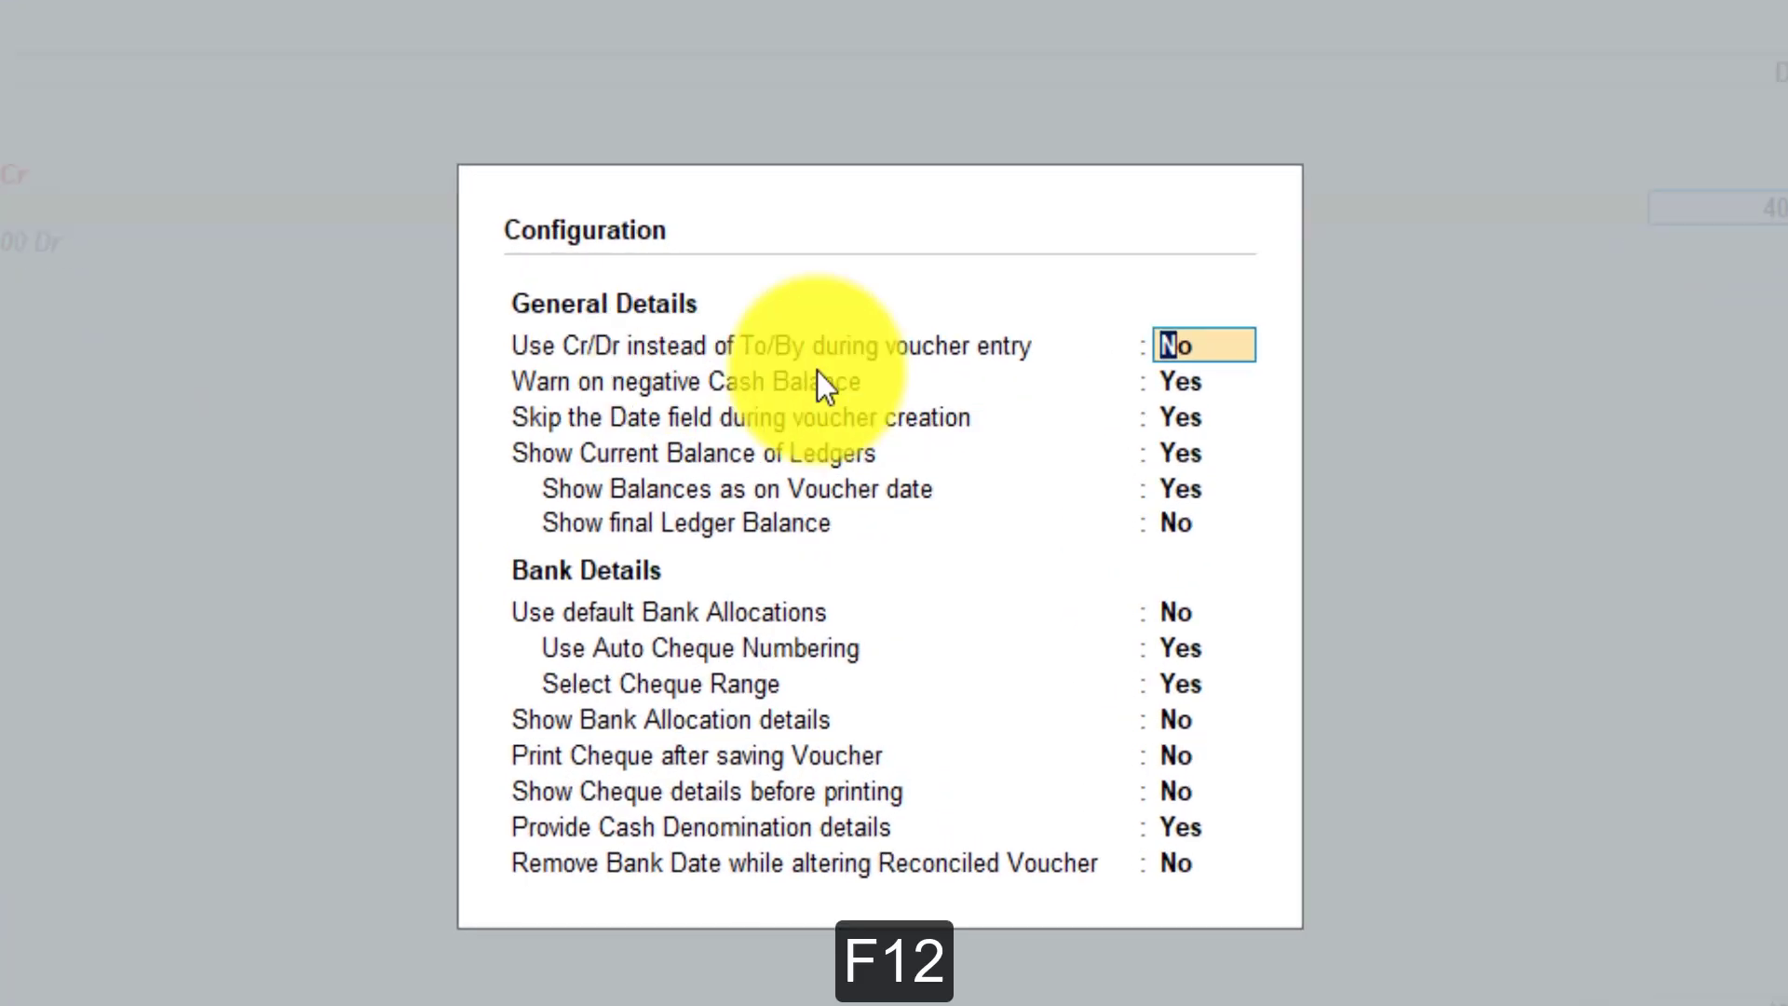
type("y")
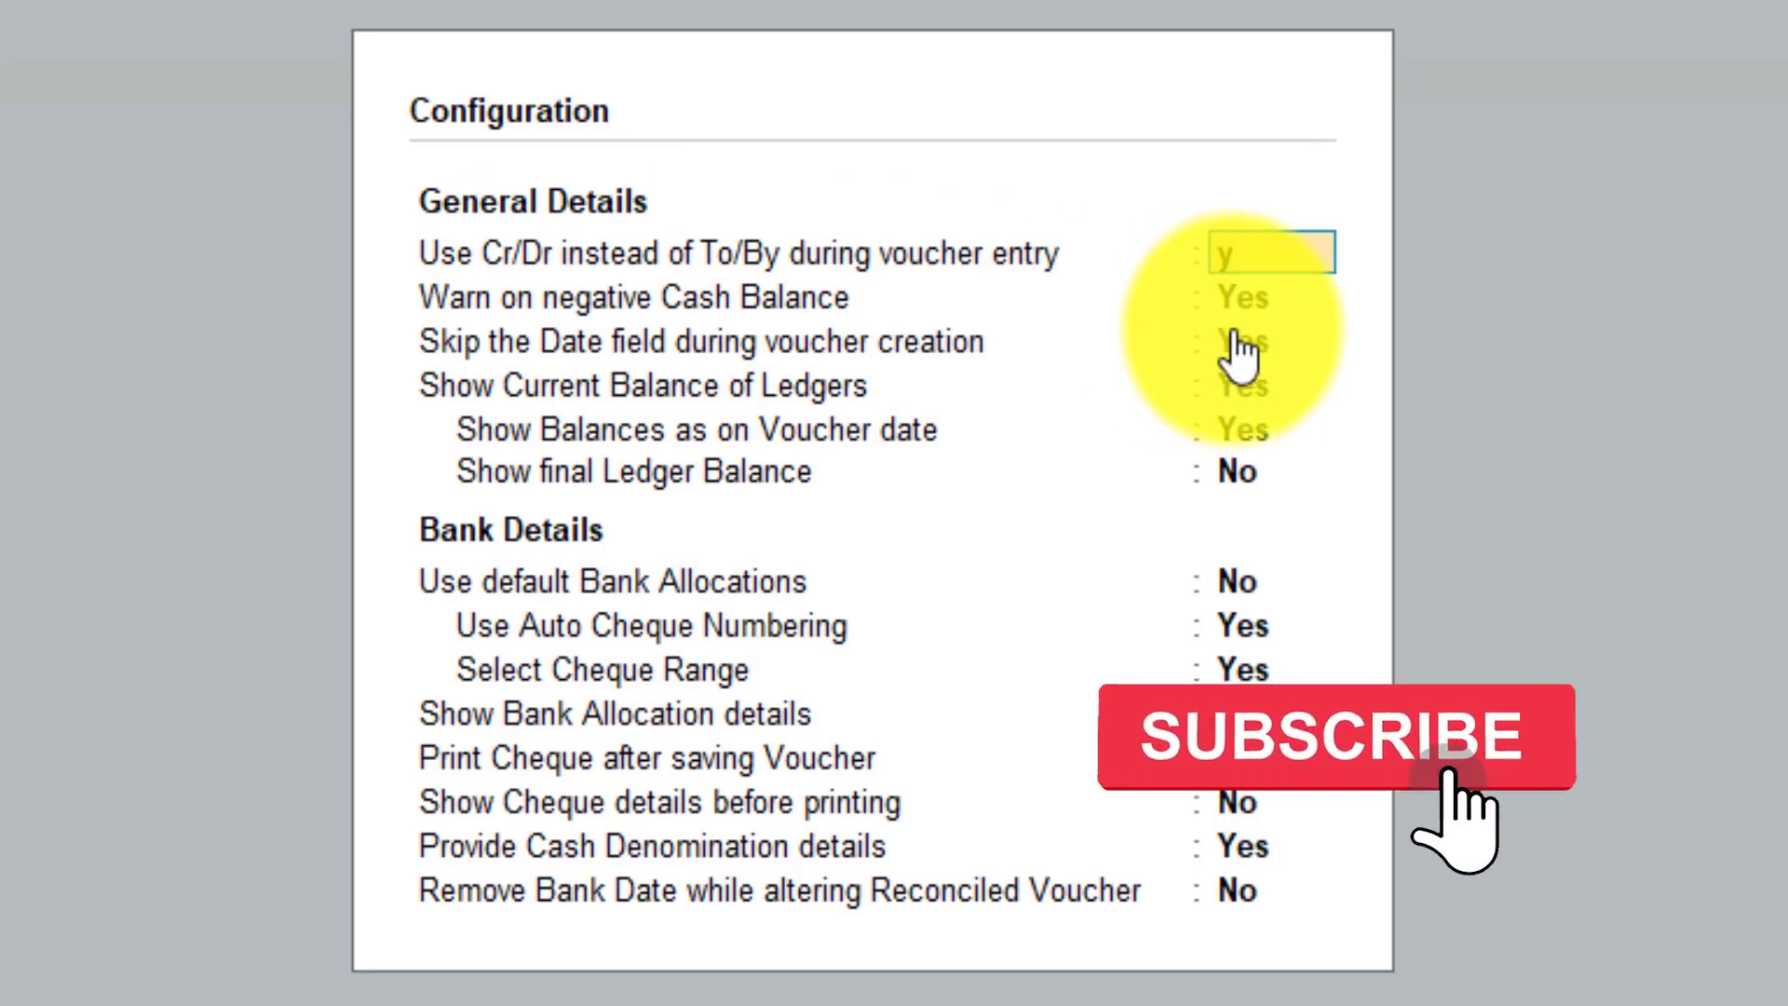
key("Return")
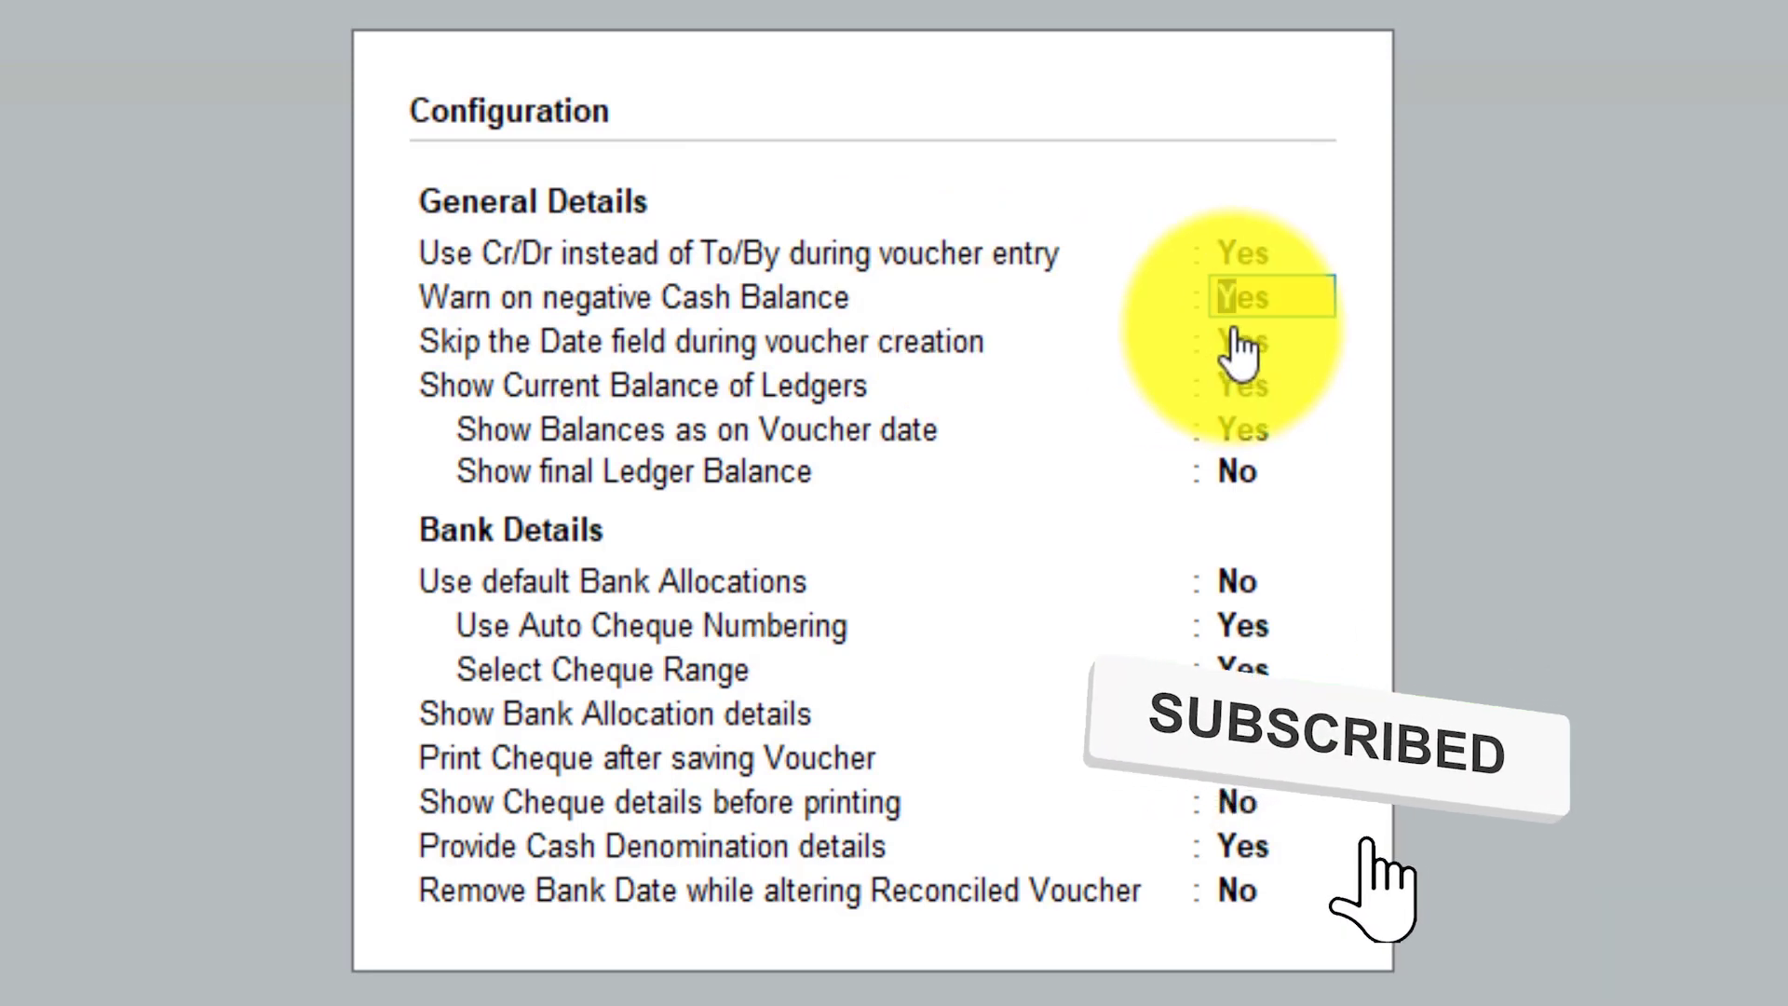
key("ctrl+a")
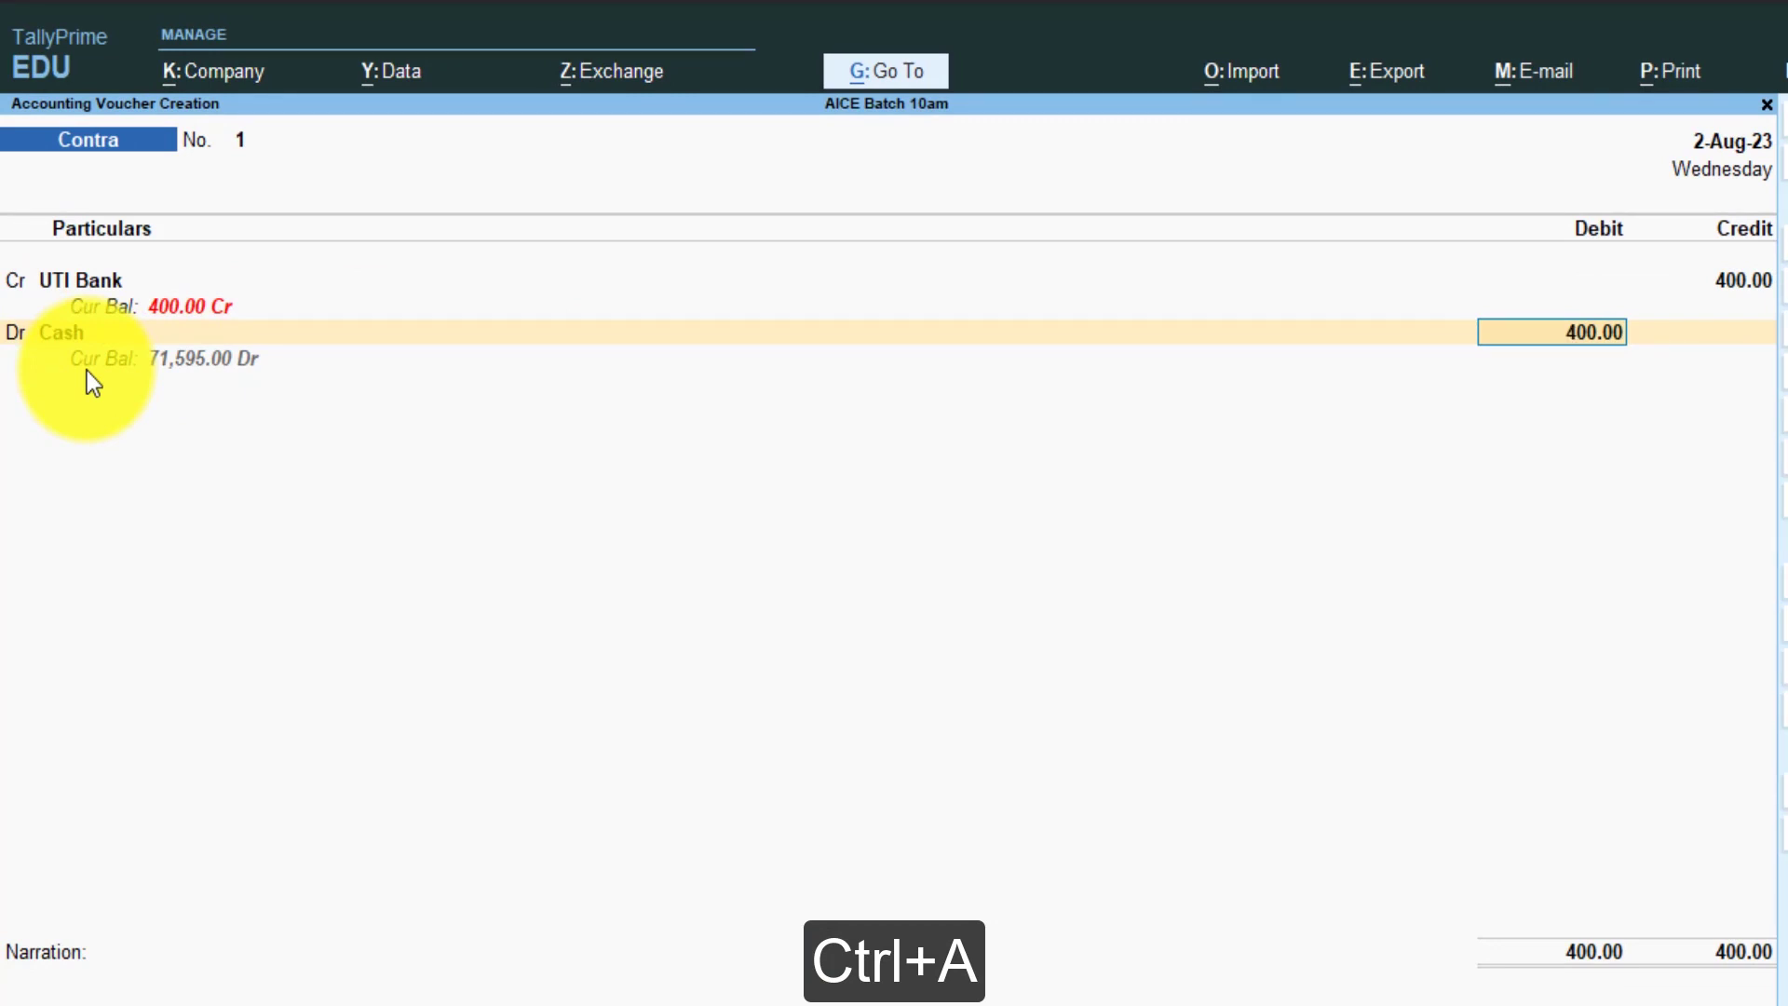
- Add the narration 'Cash witdraw from UTI bank' and save Contra voucher 1
key("Return")
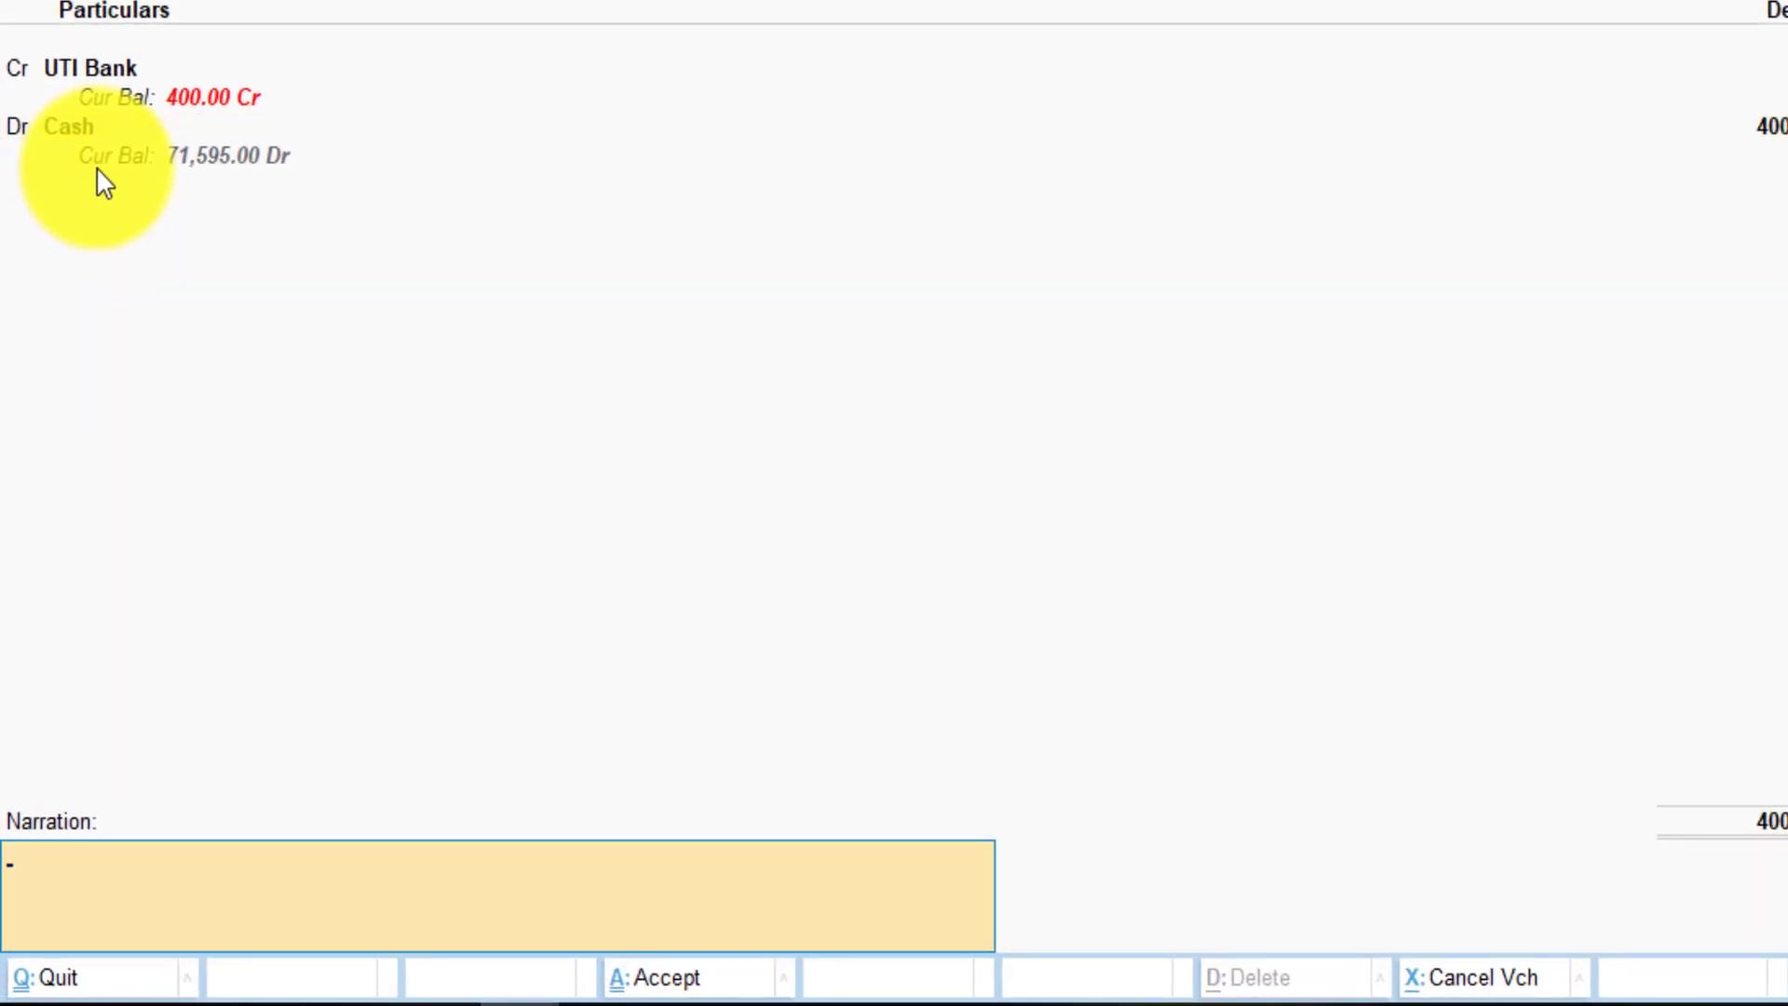
type("Cash witdraw from")
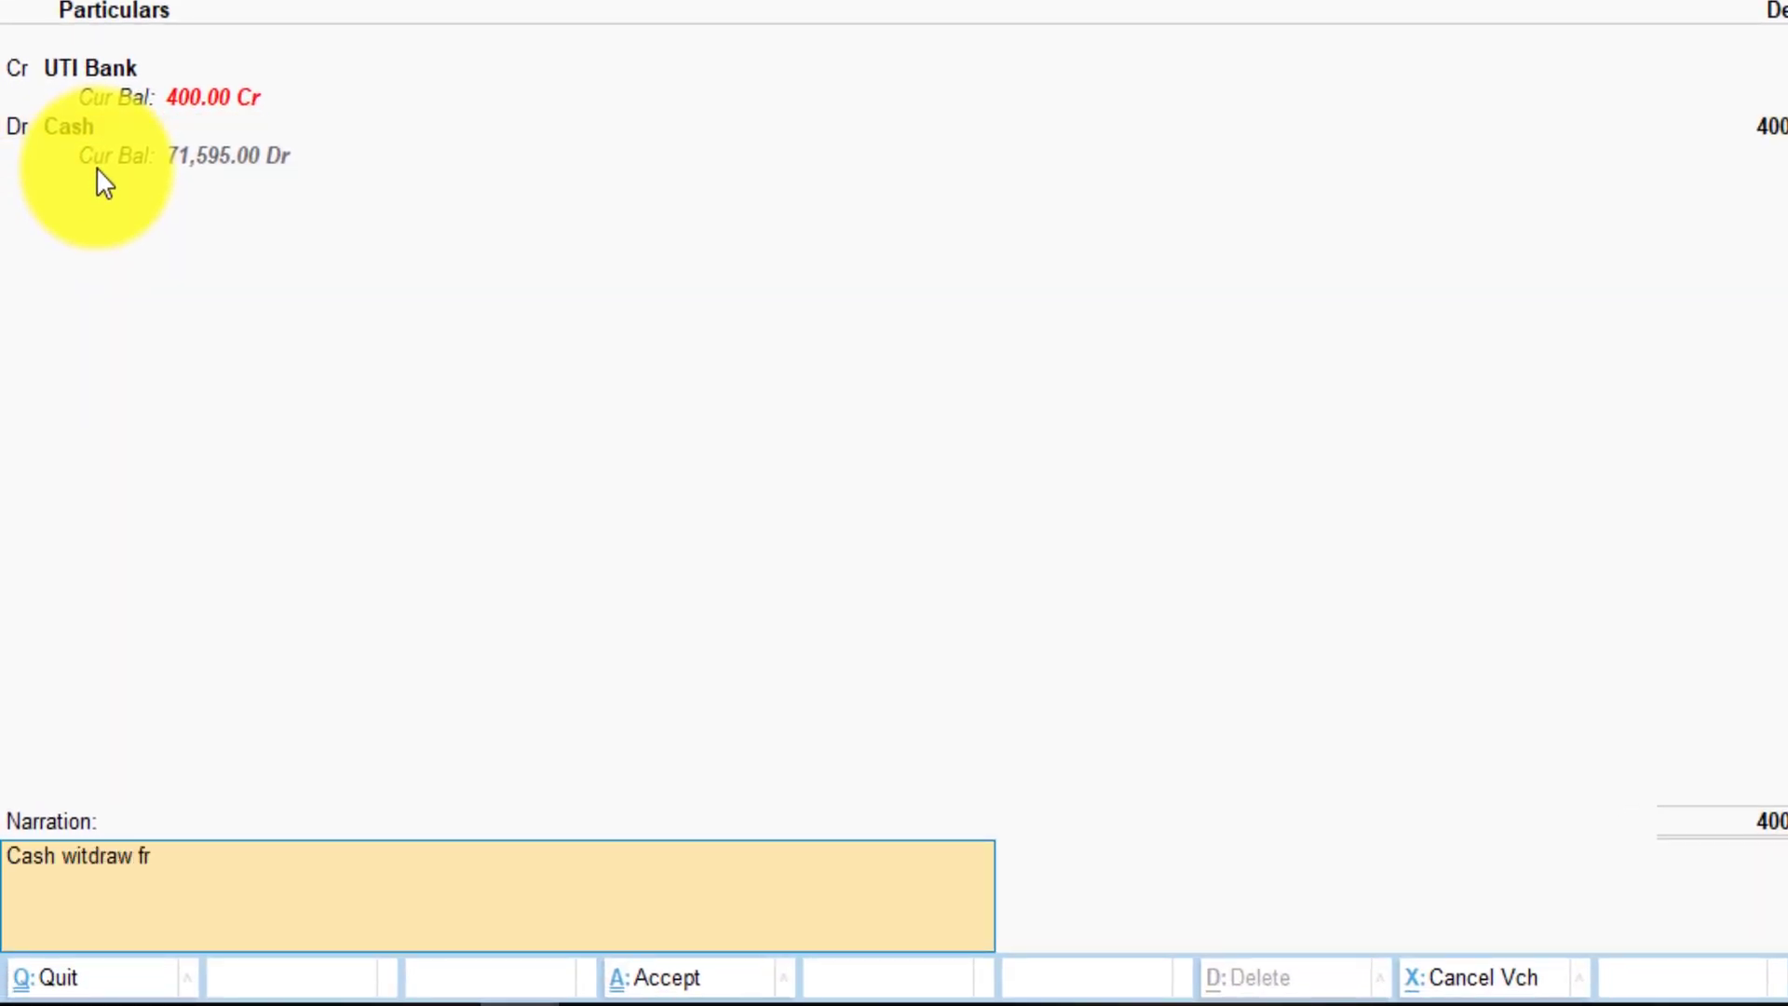
type(" UTI bank")
key("Return")
key("Return")
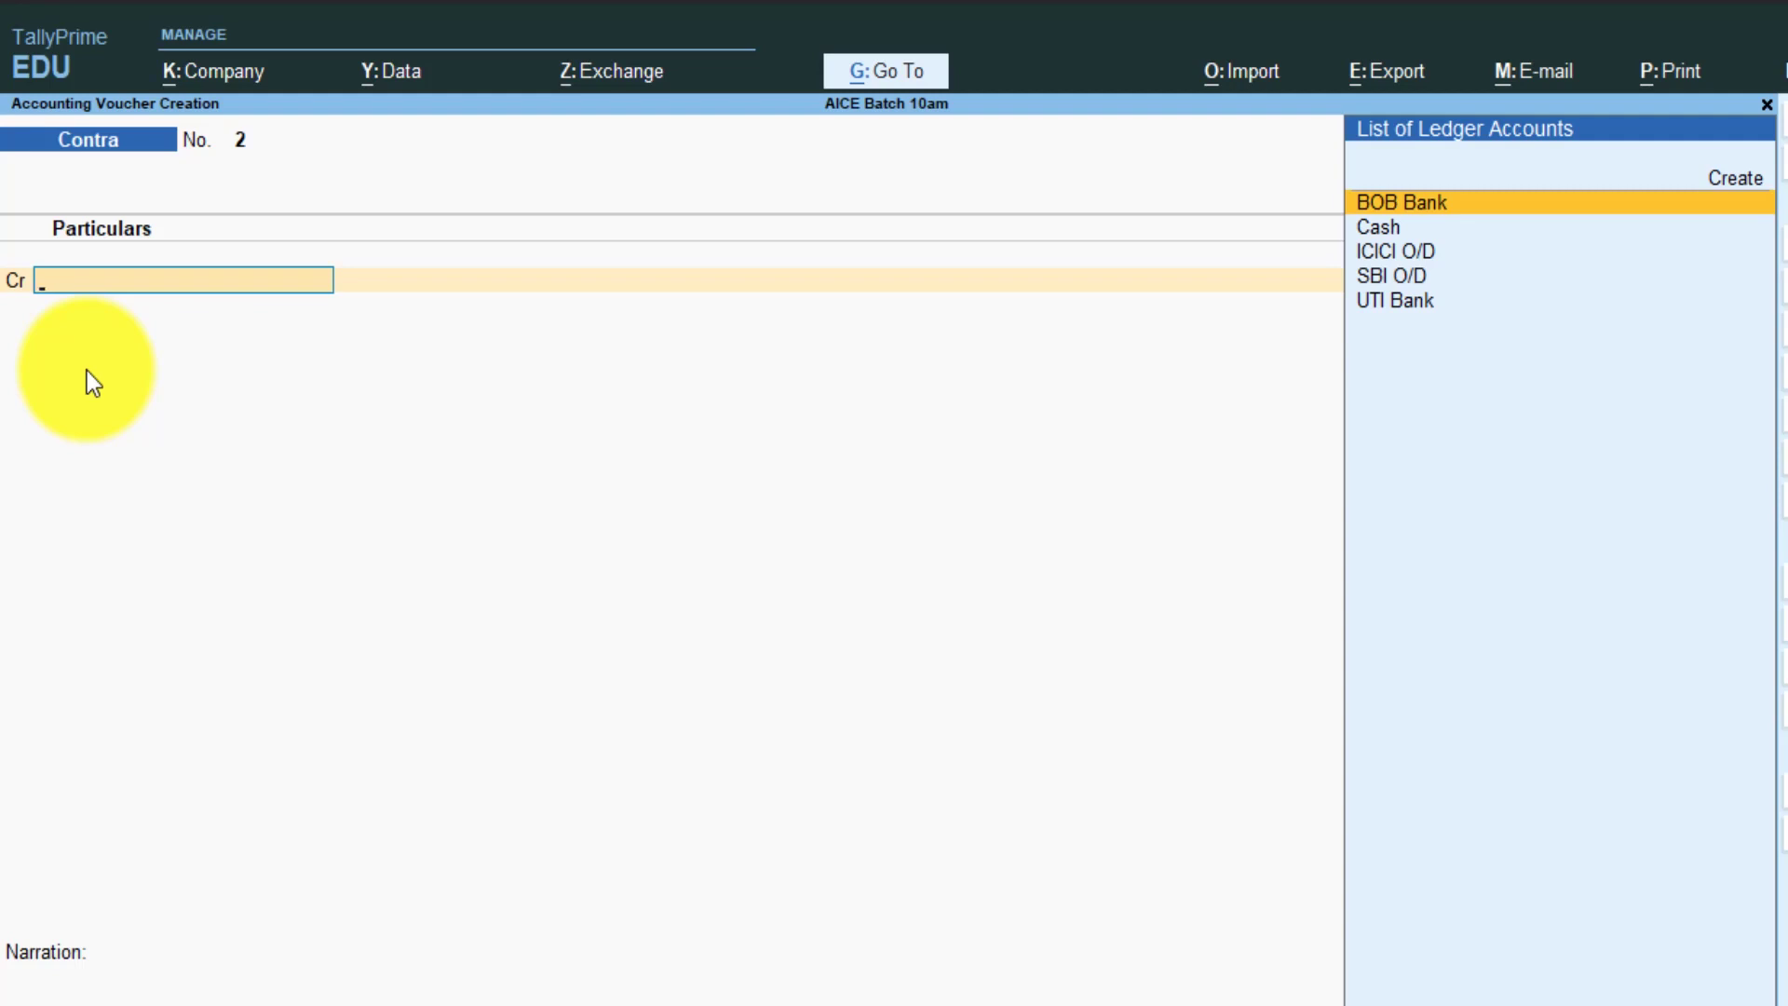
- Credit UTI Bank 12,000 on voucher No. 2, leaving the instrument number blank
key("Down")
key("Down")
key("Down")
key("Down")
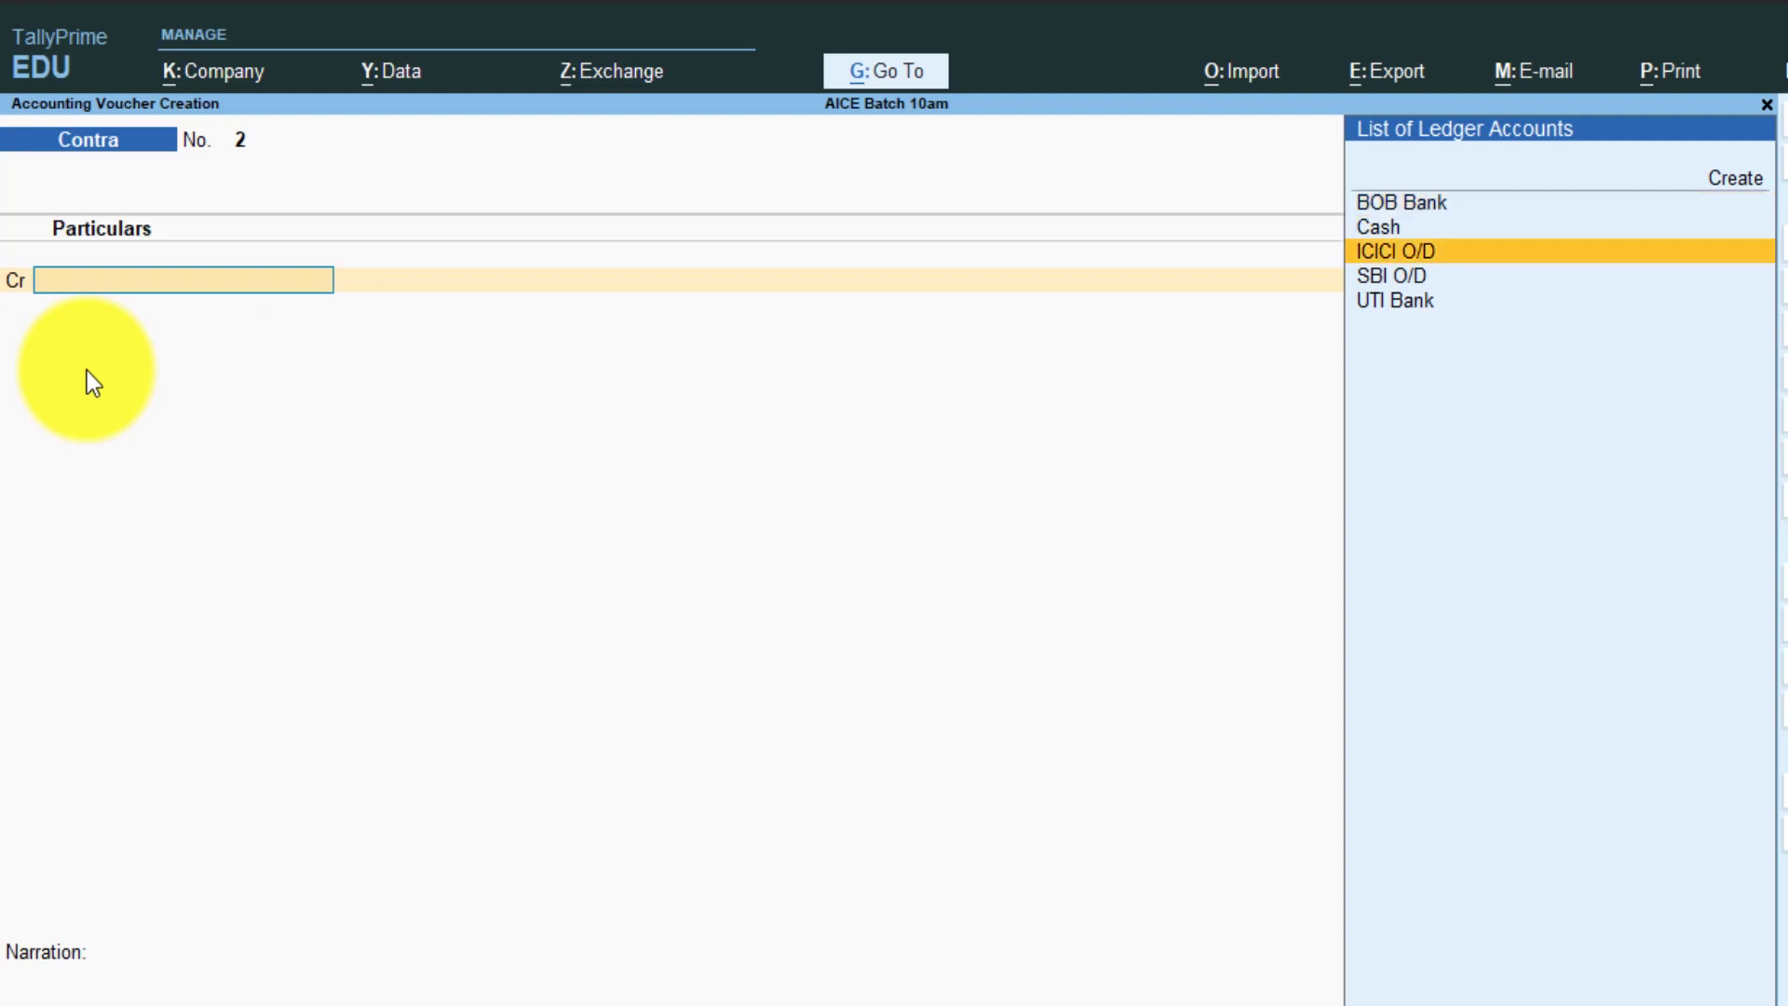
key("Return")
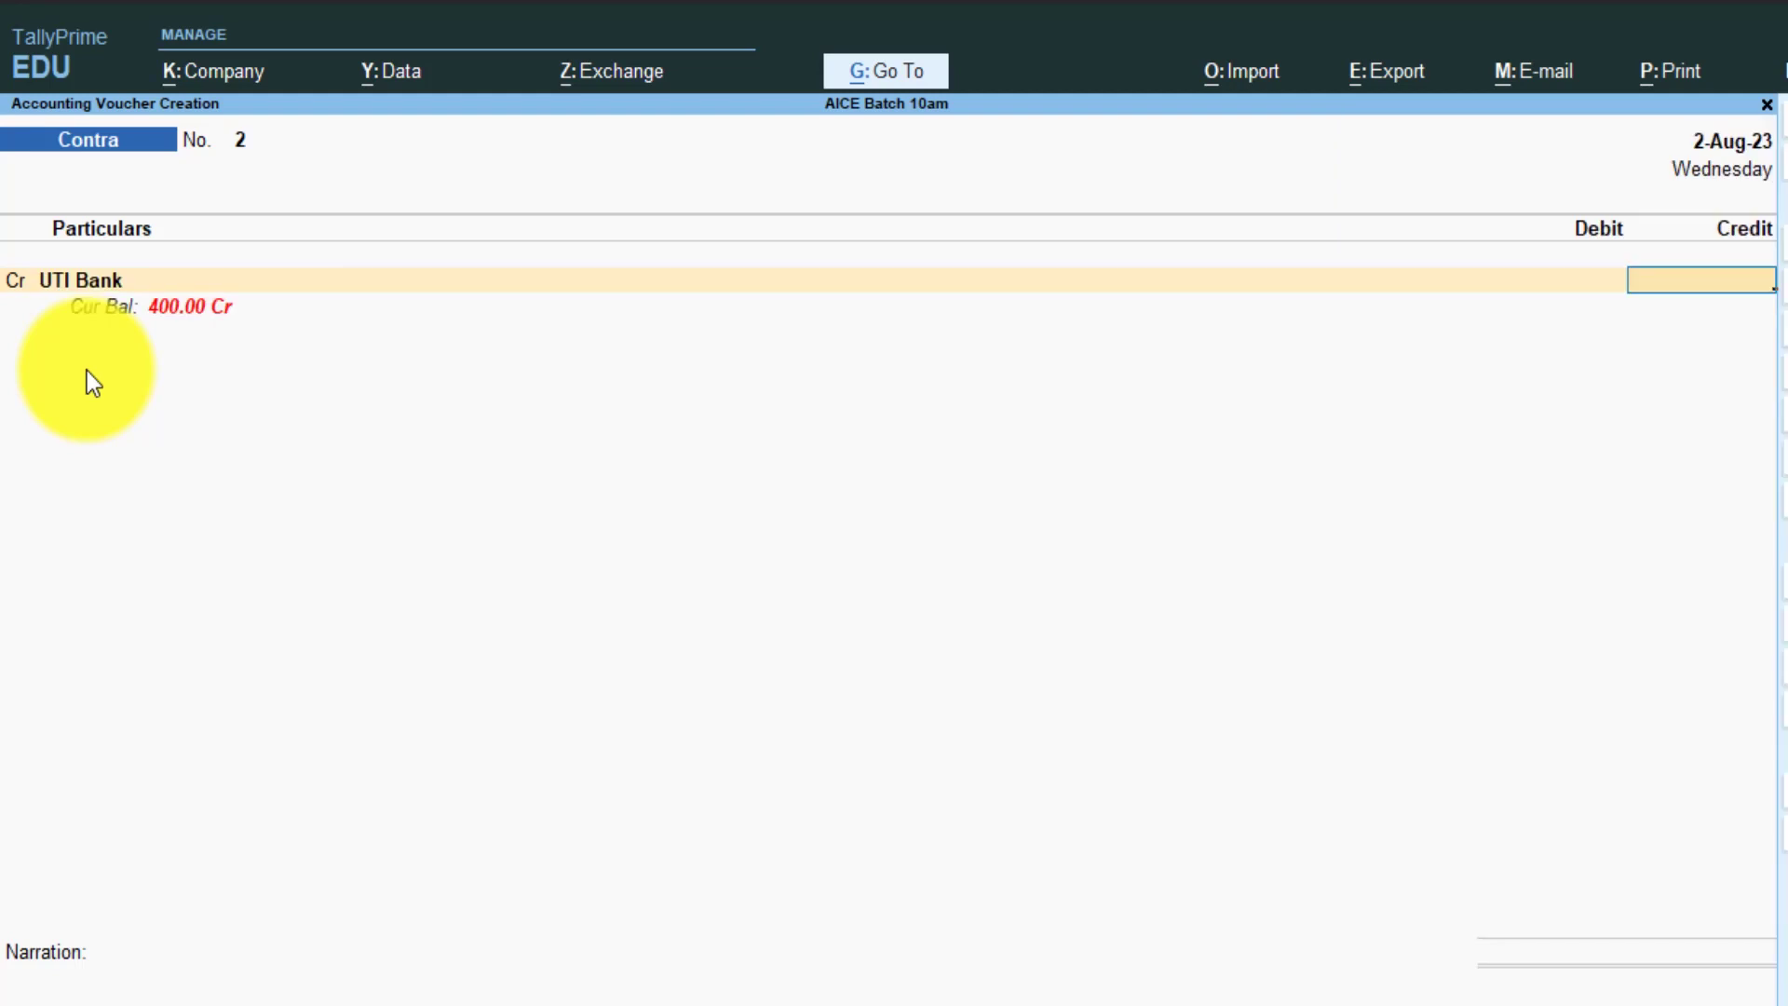
type("12000")
key("Return")
key("Return")
key("Return")
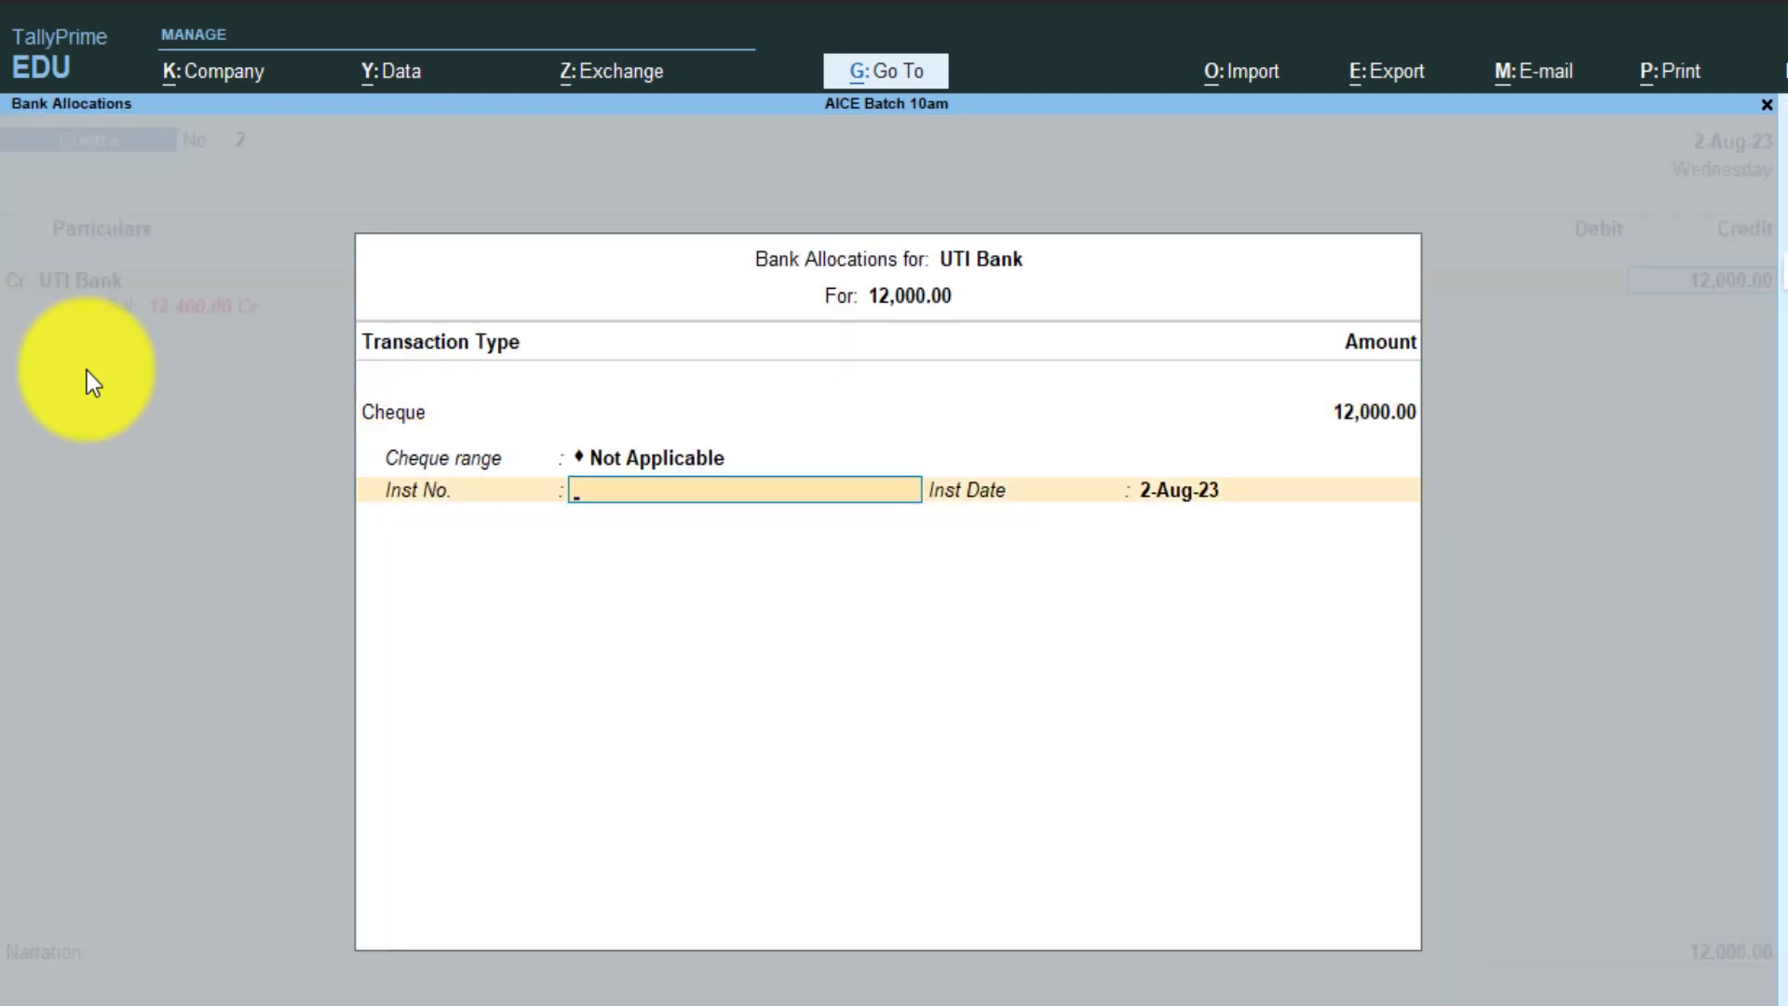
key("Return")
key("Return")
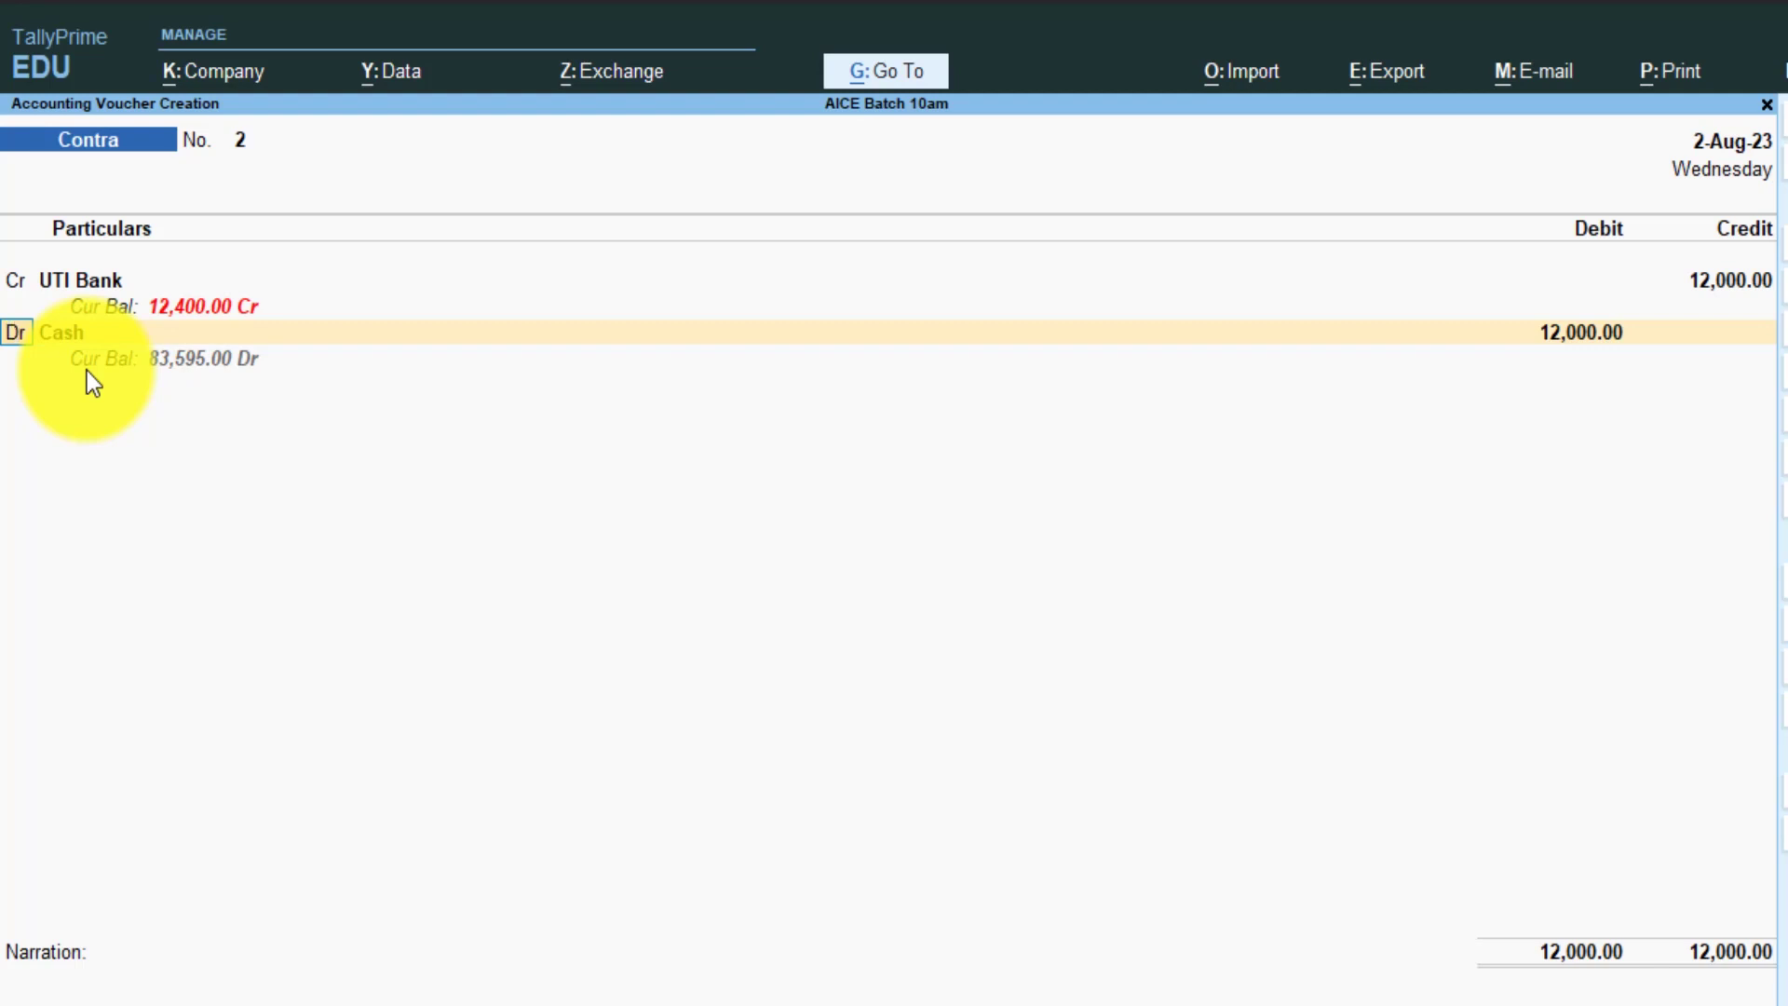
- Add a second credit of 16,000 to BOB Bank and pick Cash as the debit ledger
type("c")
key("Return")
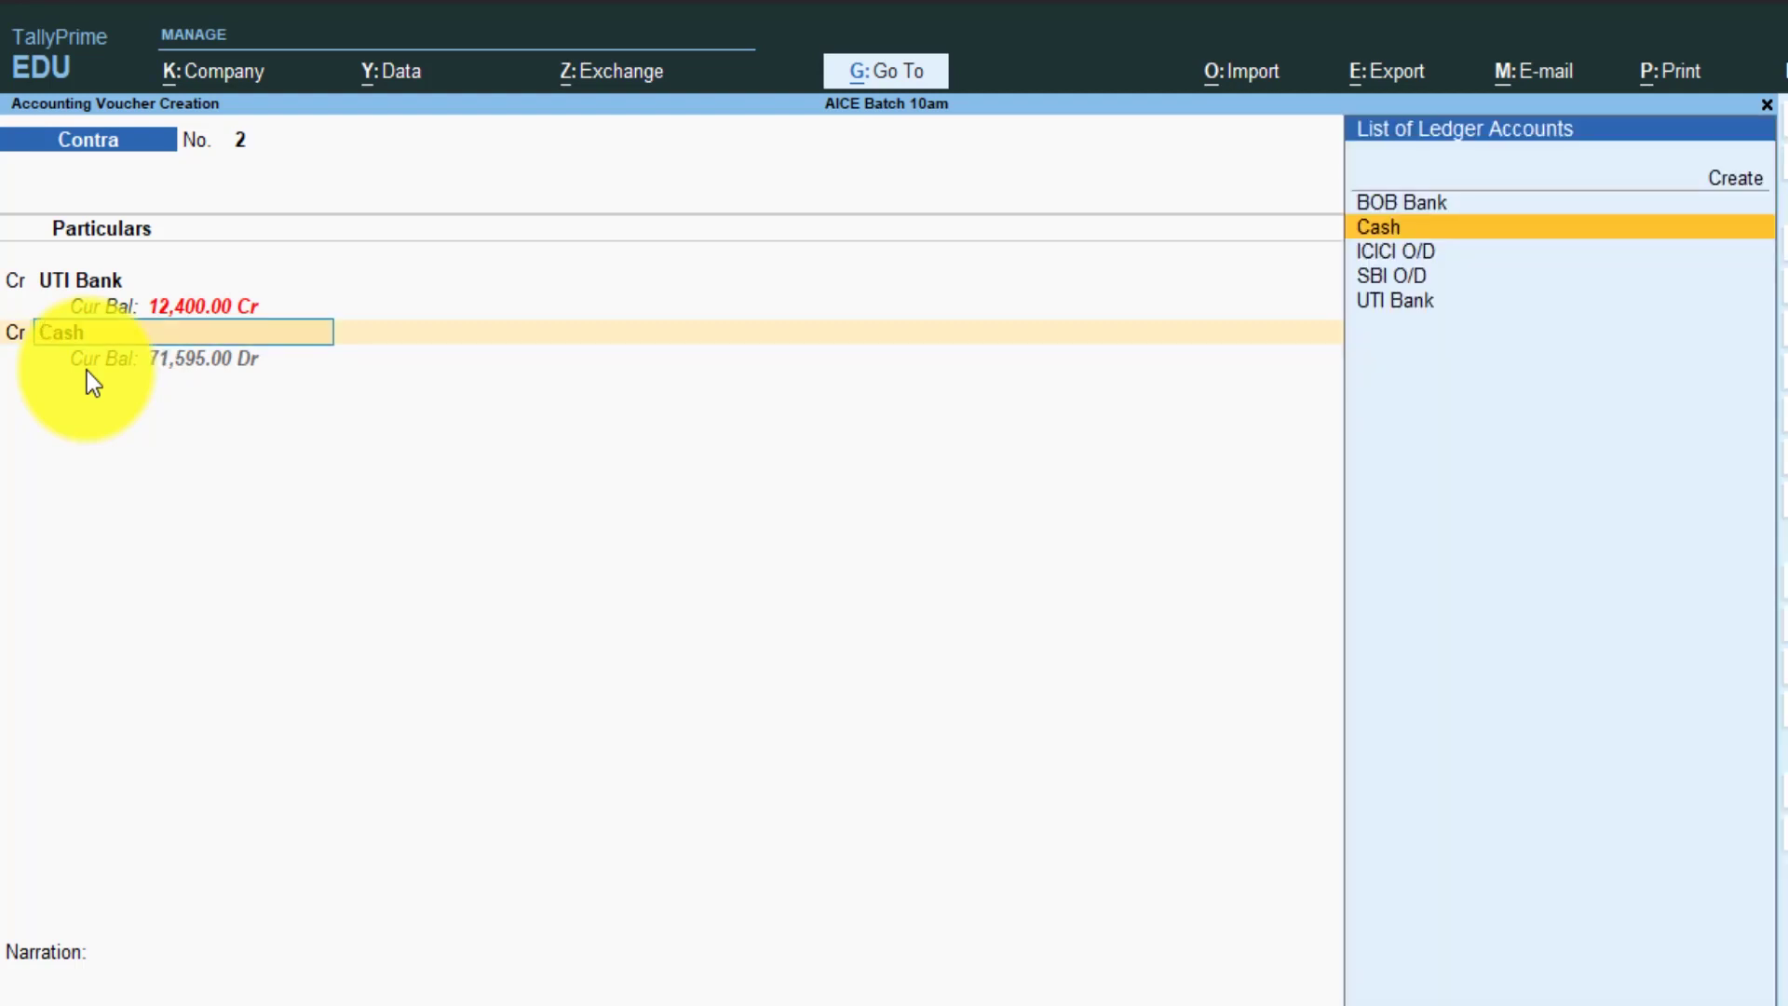
key("Up")
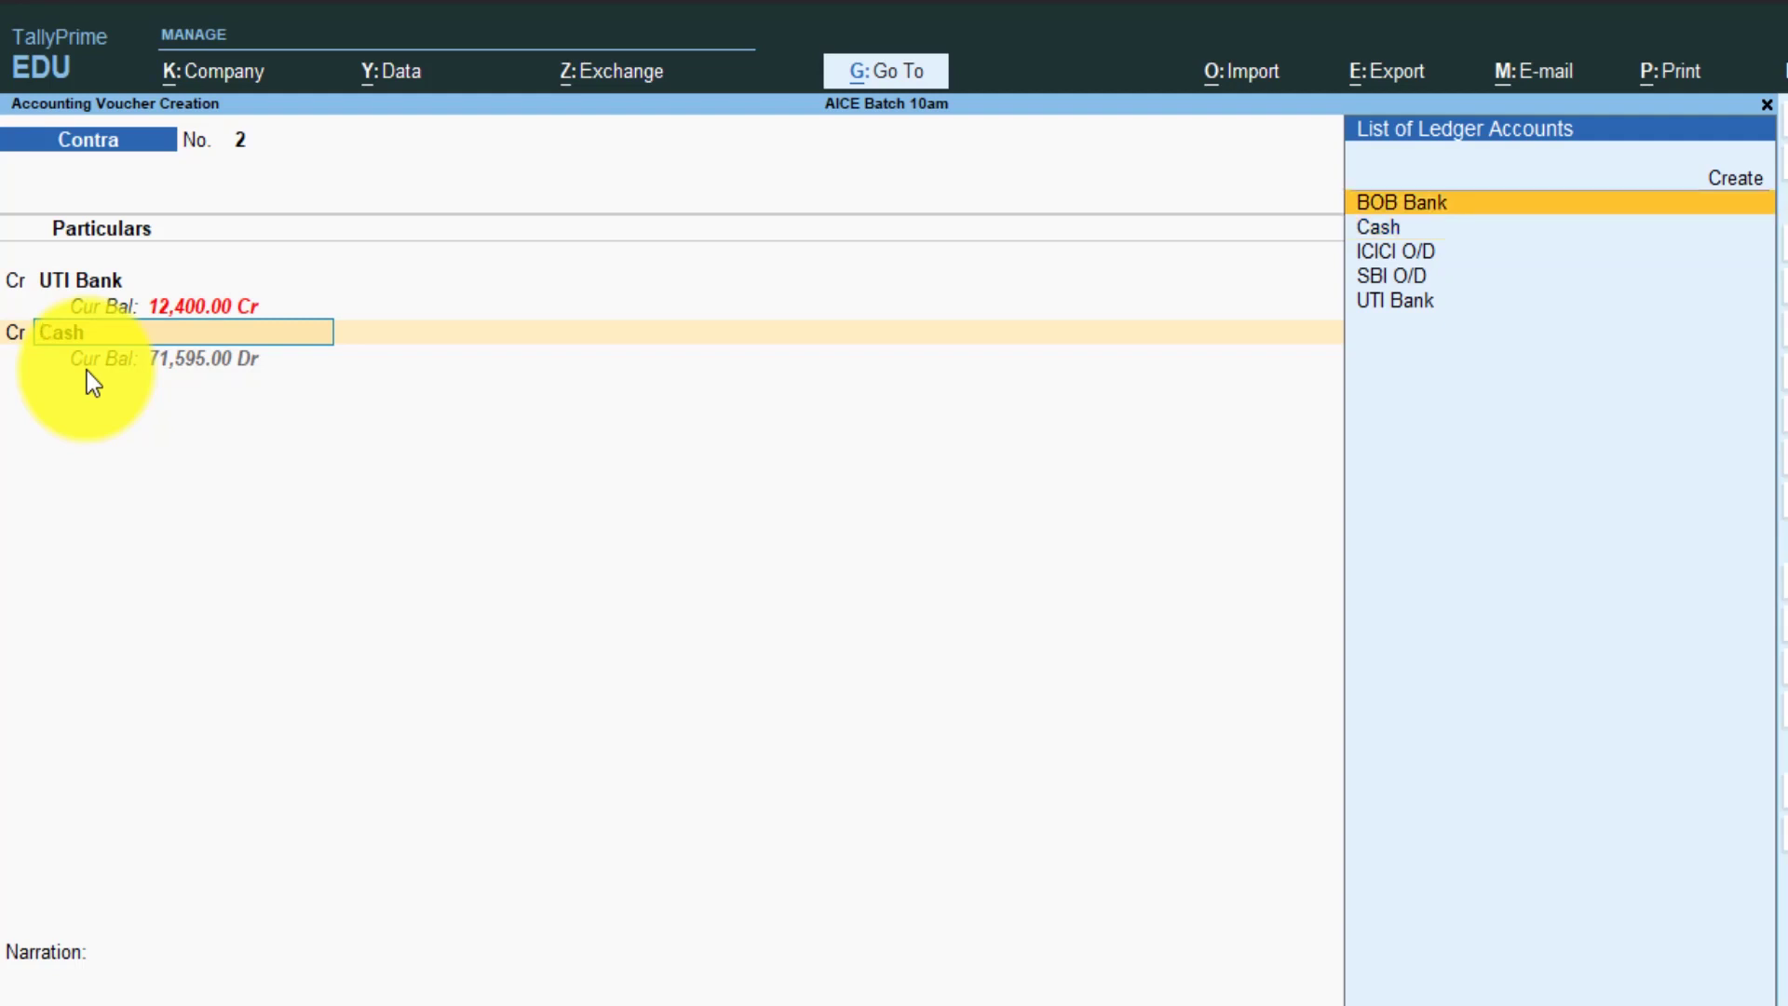
key("Return")
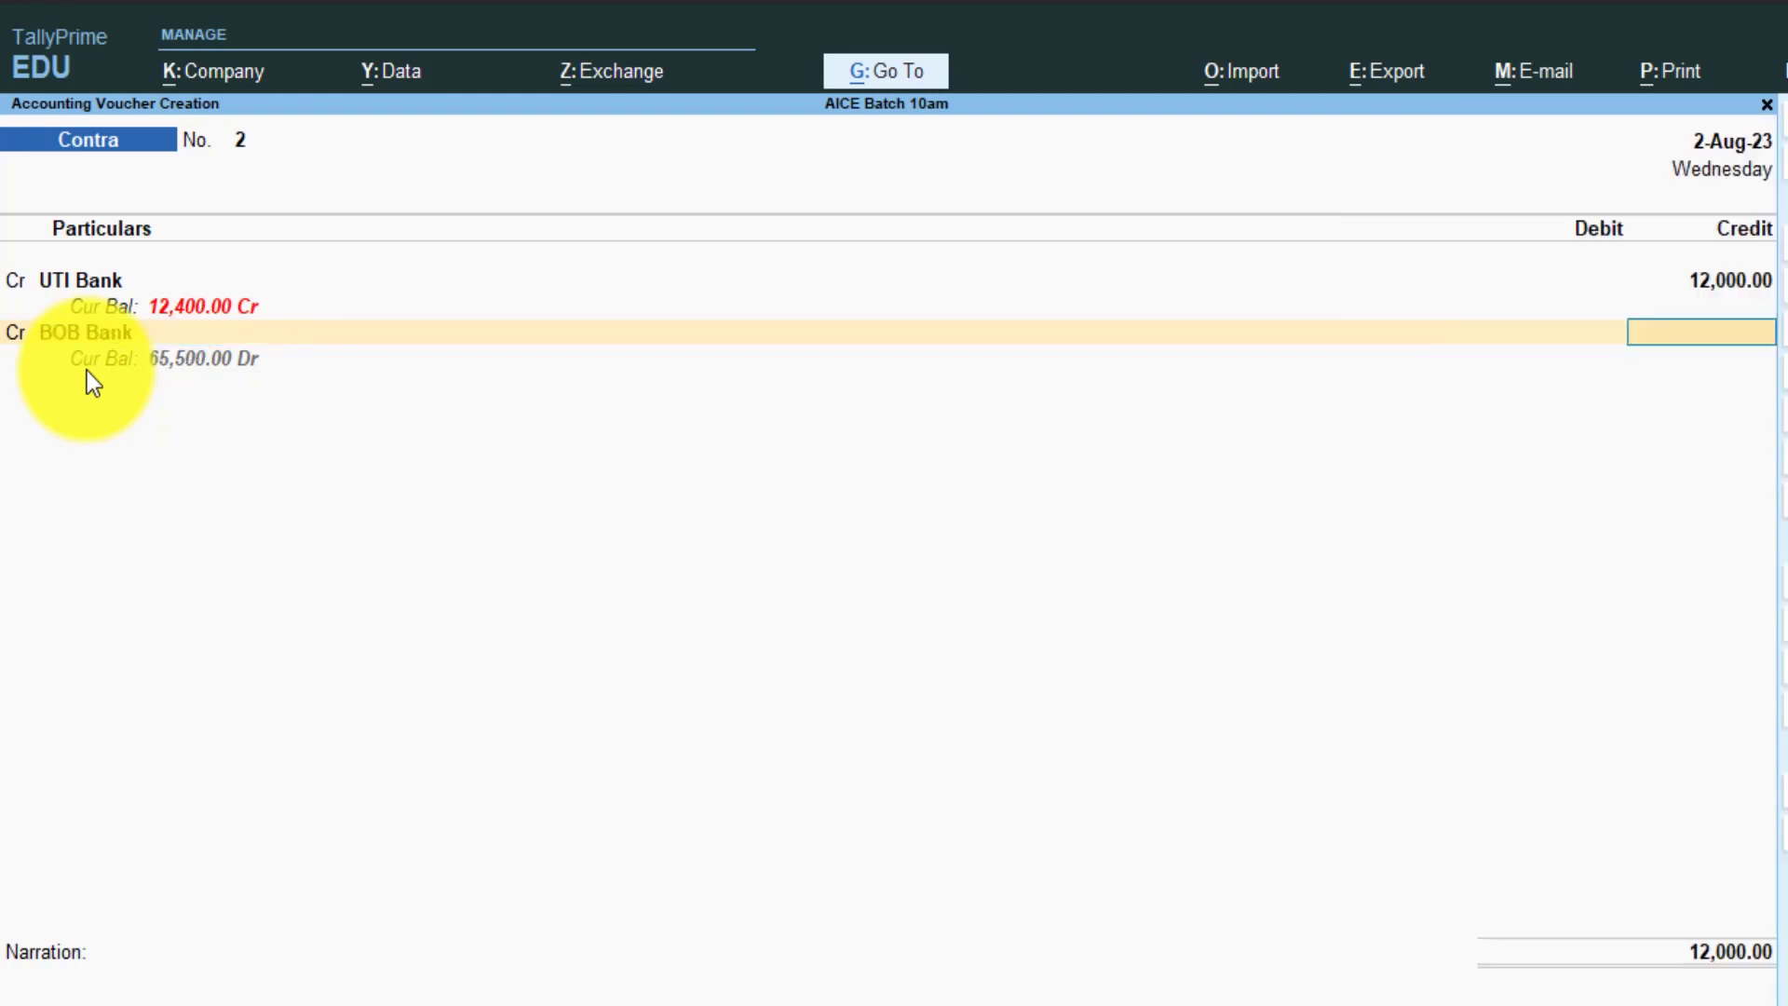
type("16000")
key("Return")
key("Return")
key("Return")
key("Return")
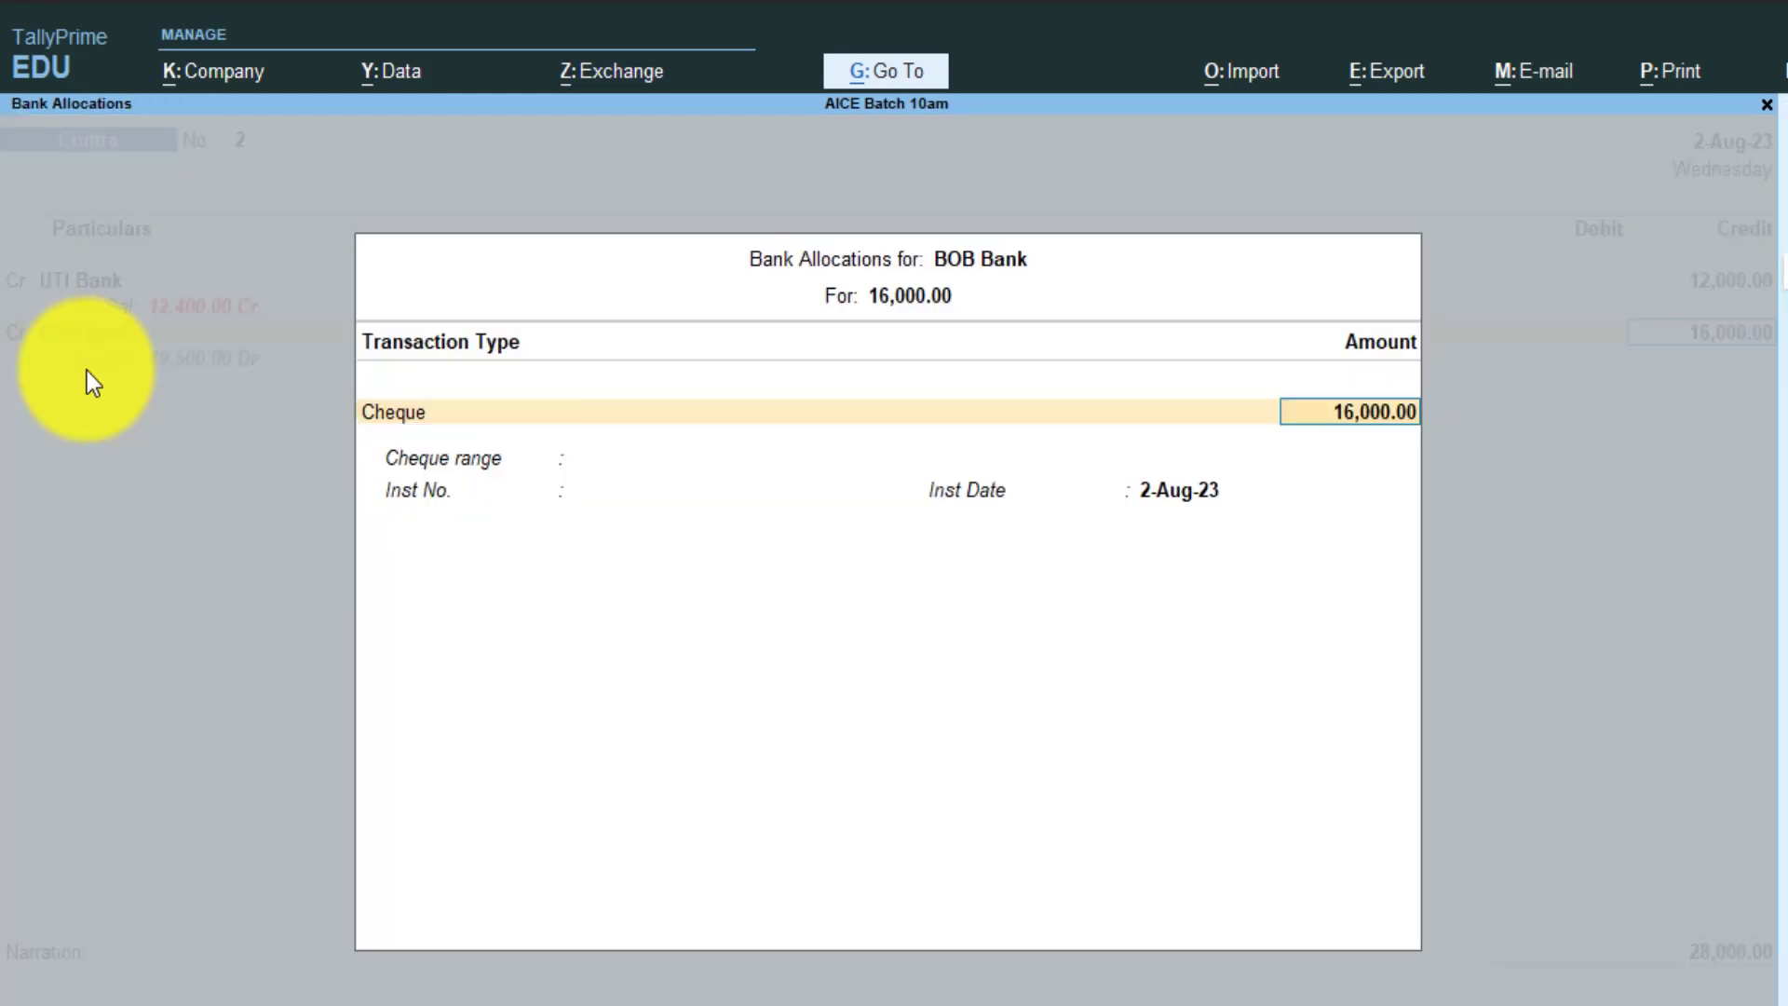
key("Return")
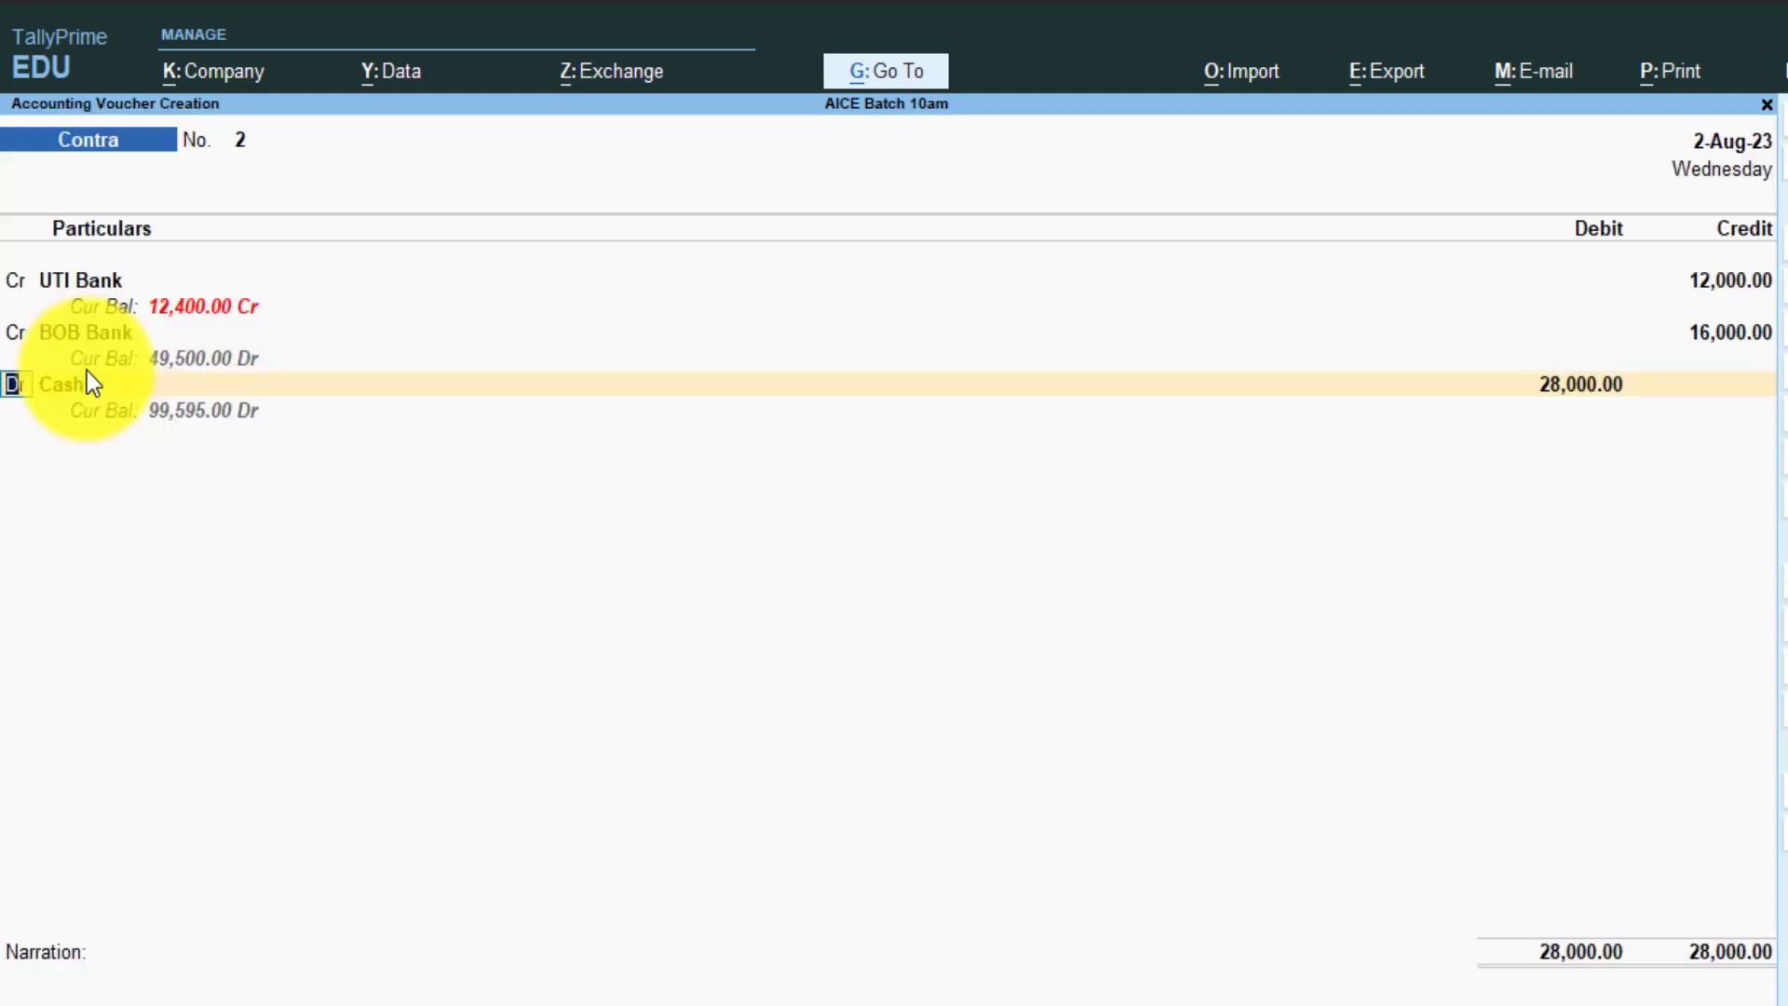
key("Return")
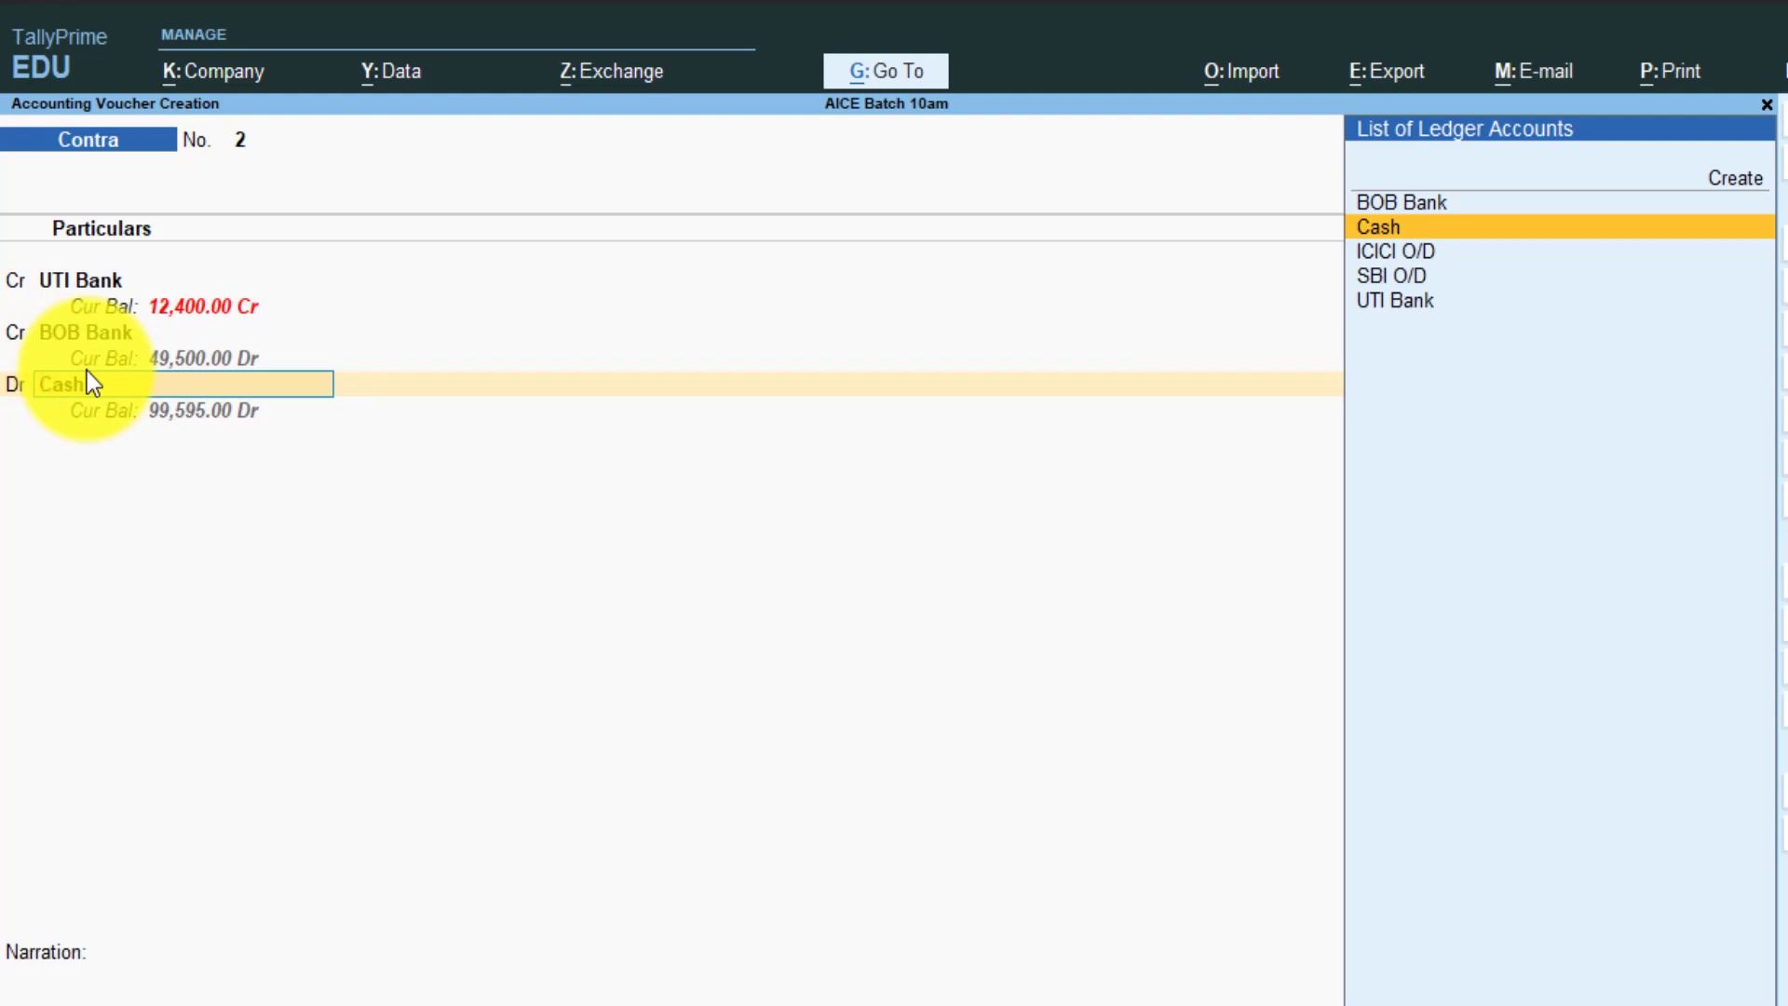
key("Return")
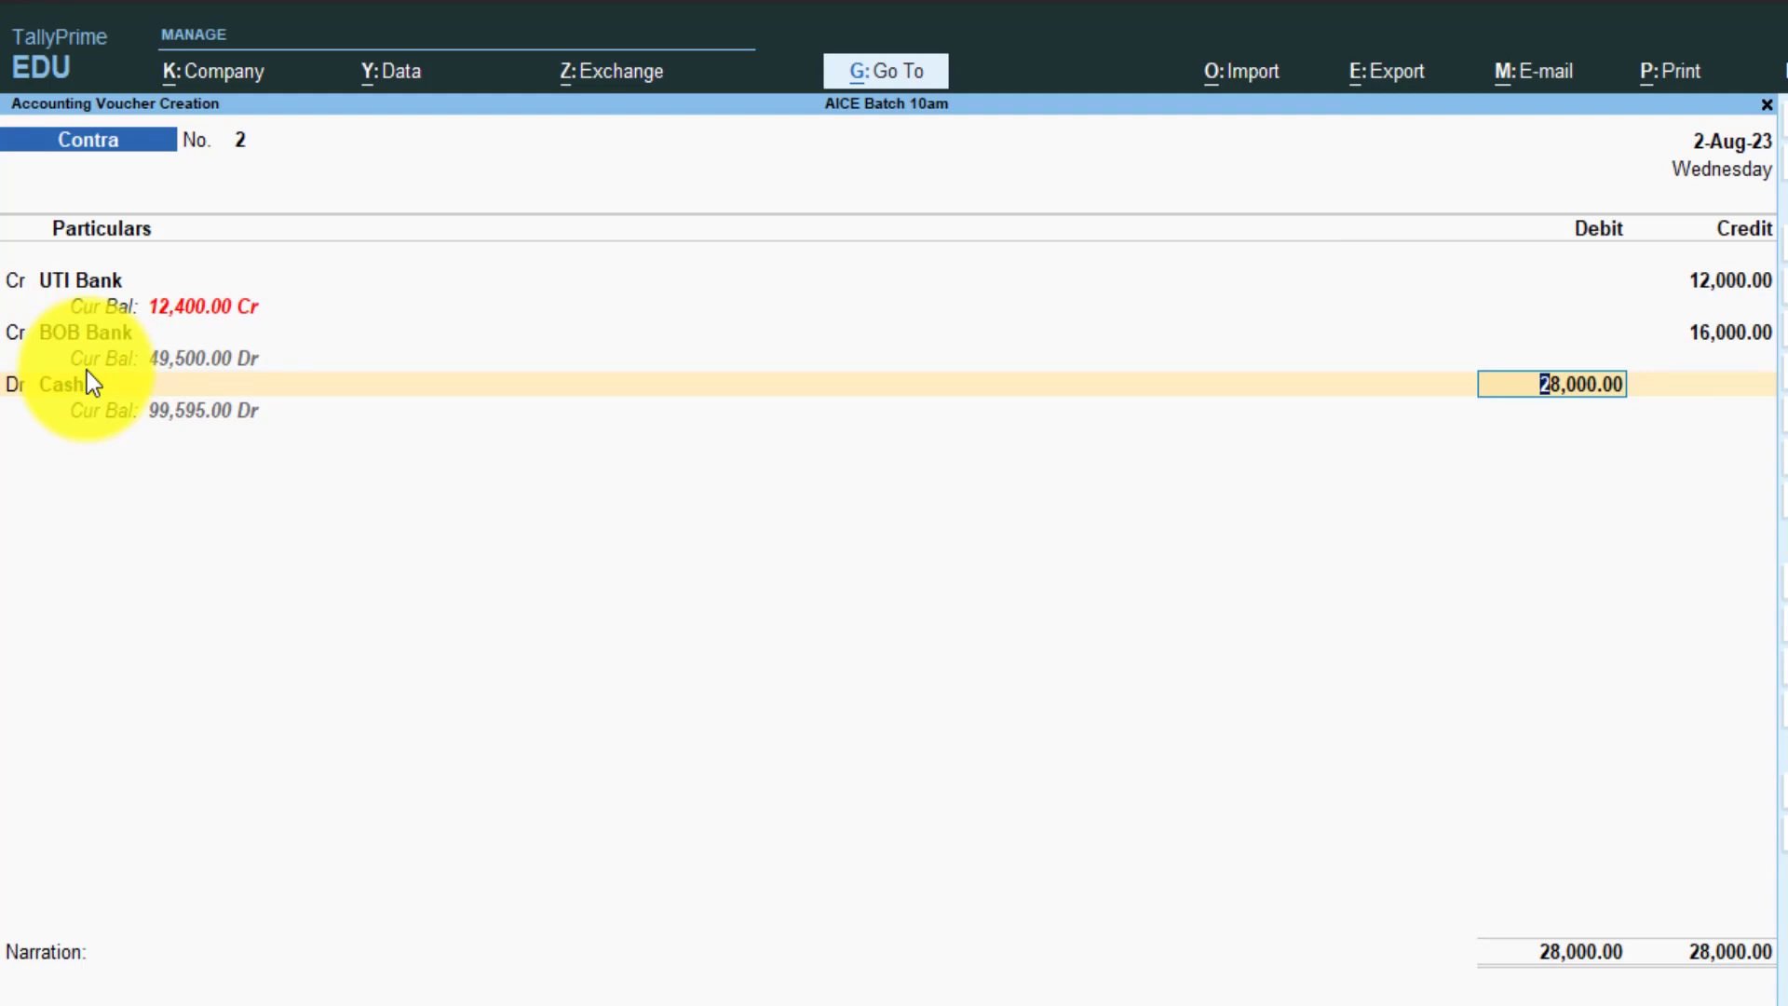
- Accept the 28,000 Cash debit, add narration 'Cash Deposit' and save voucher No. 2
key("Return")
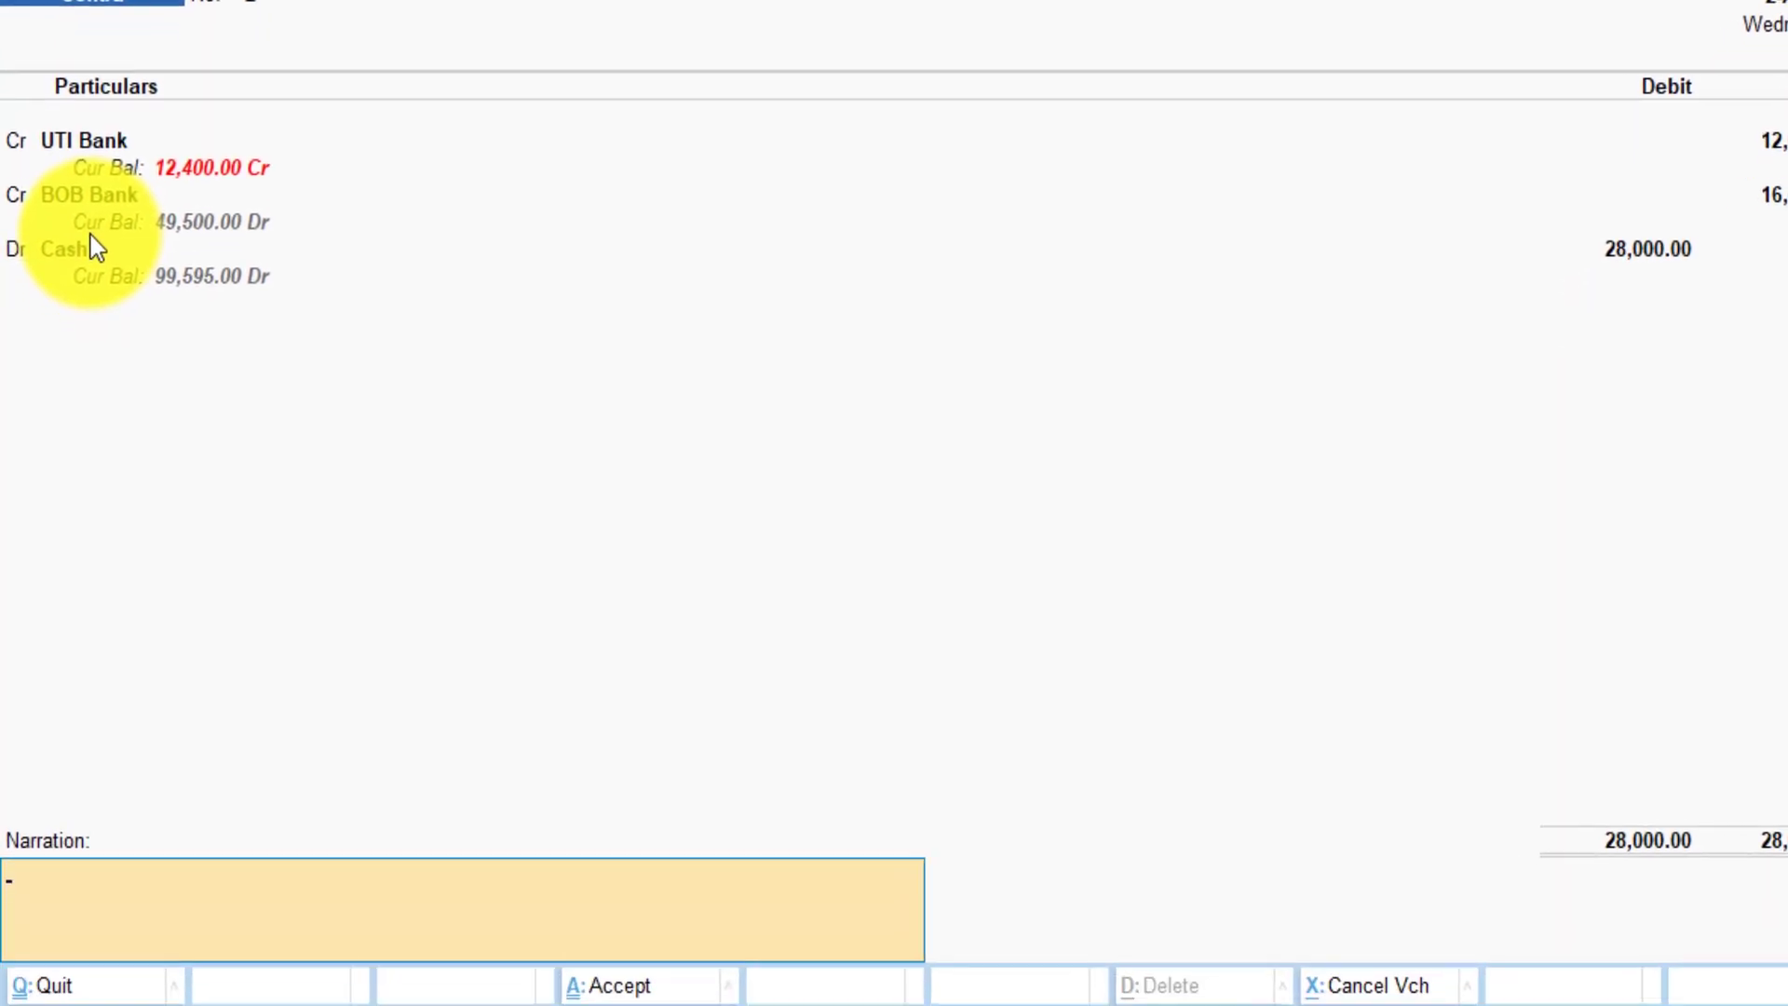
type("Cash Deposit")
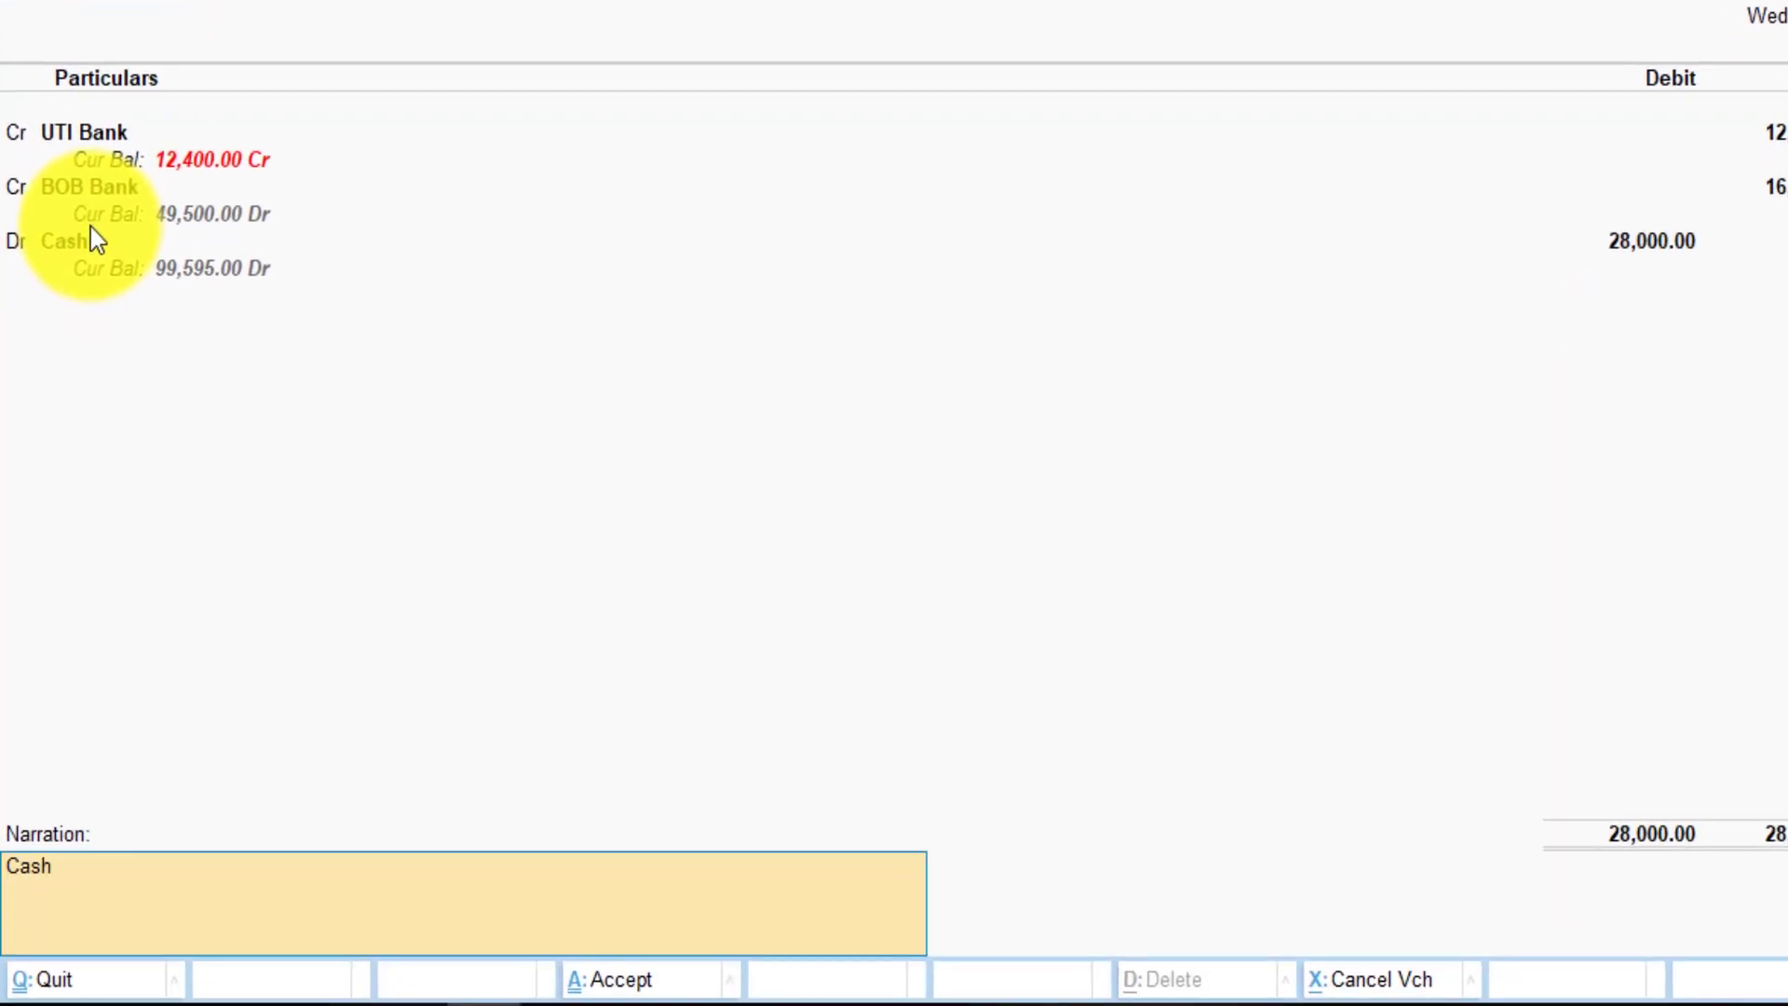
key("Return")
key("Return")
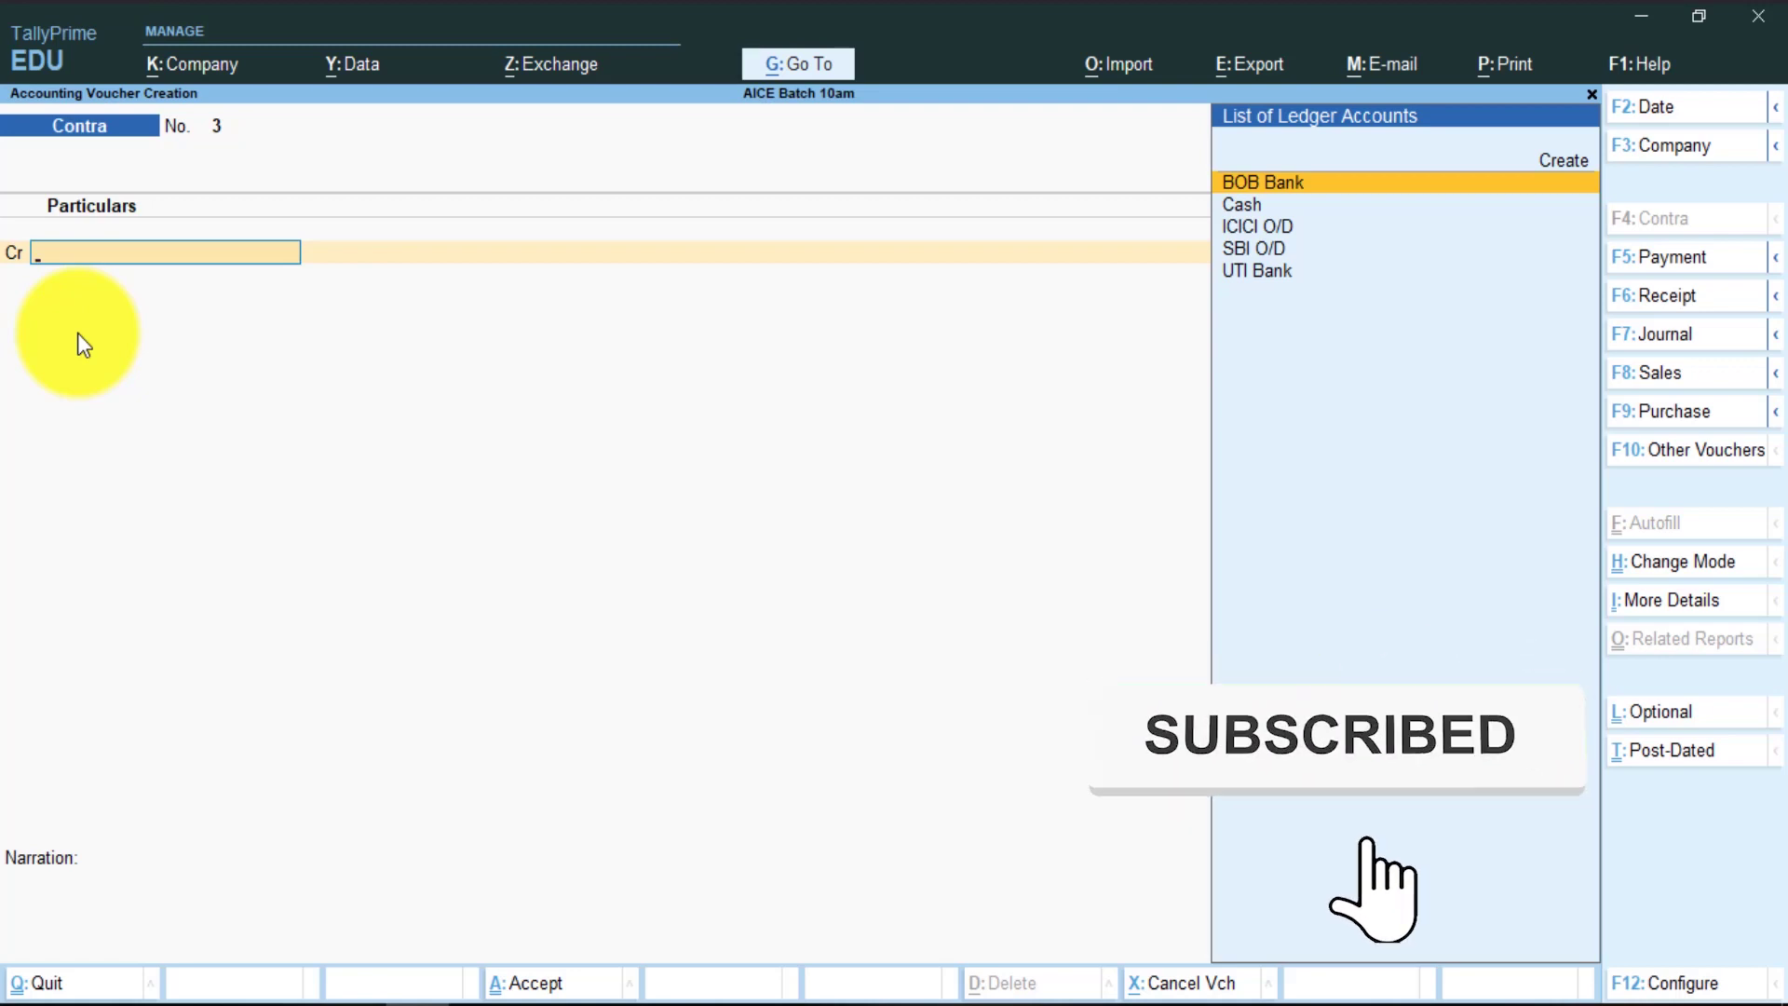
left_click(522, 678)
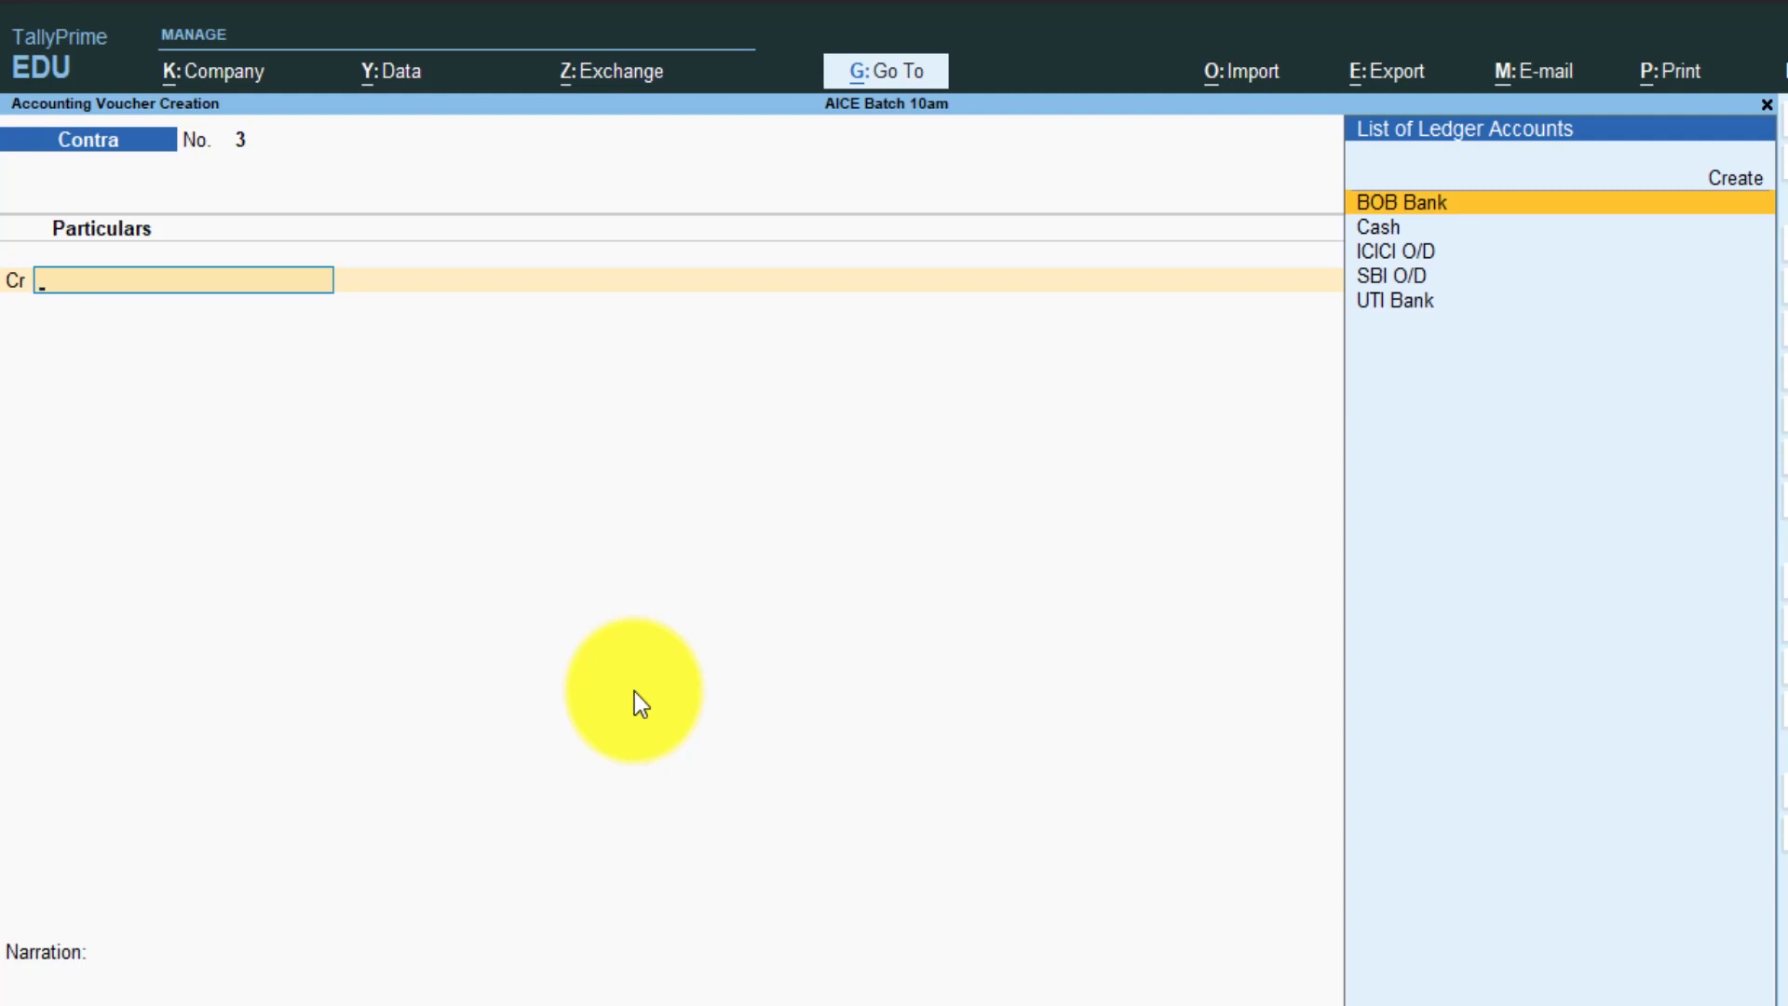
- Credit BOB Bank with 5,000 in Contra No. 3 and accept its cheque allocation
key("Return")
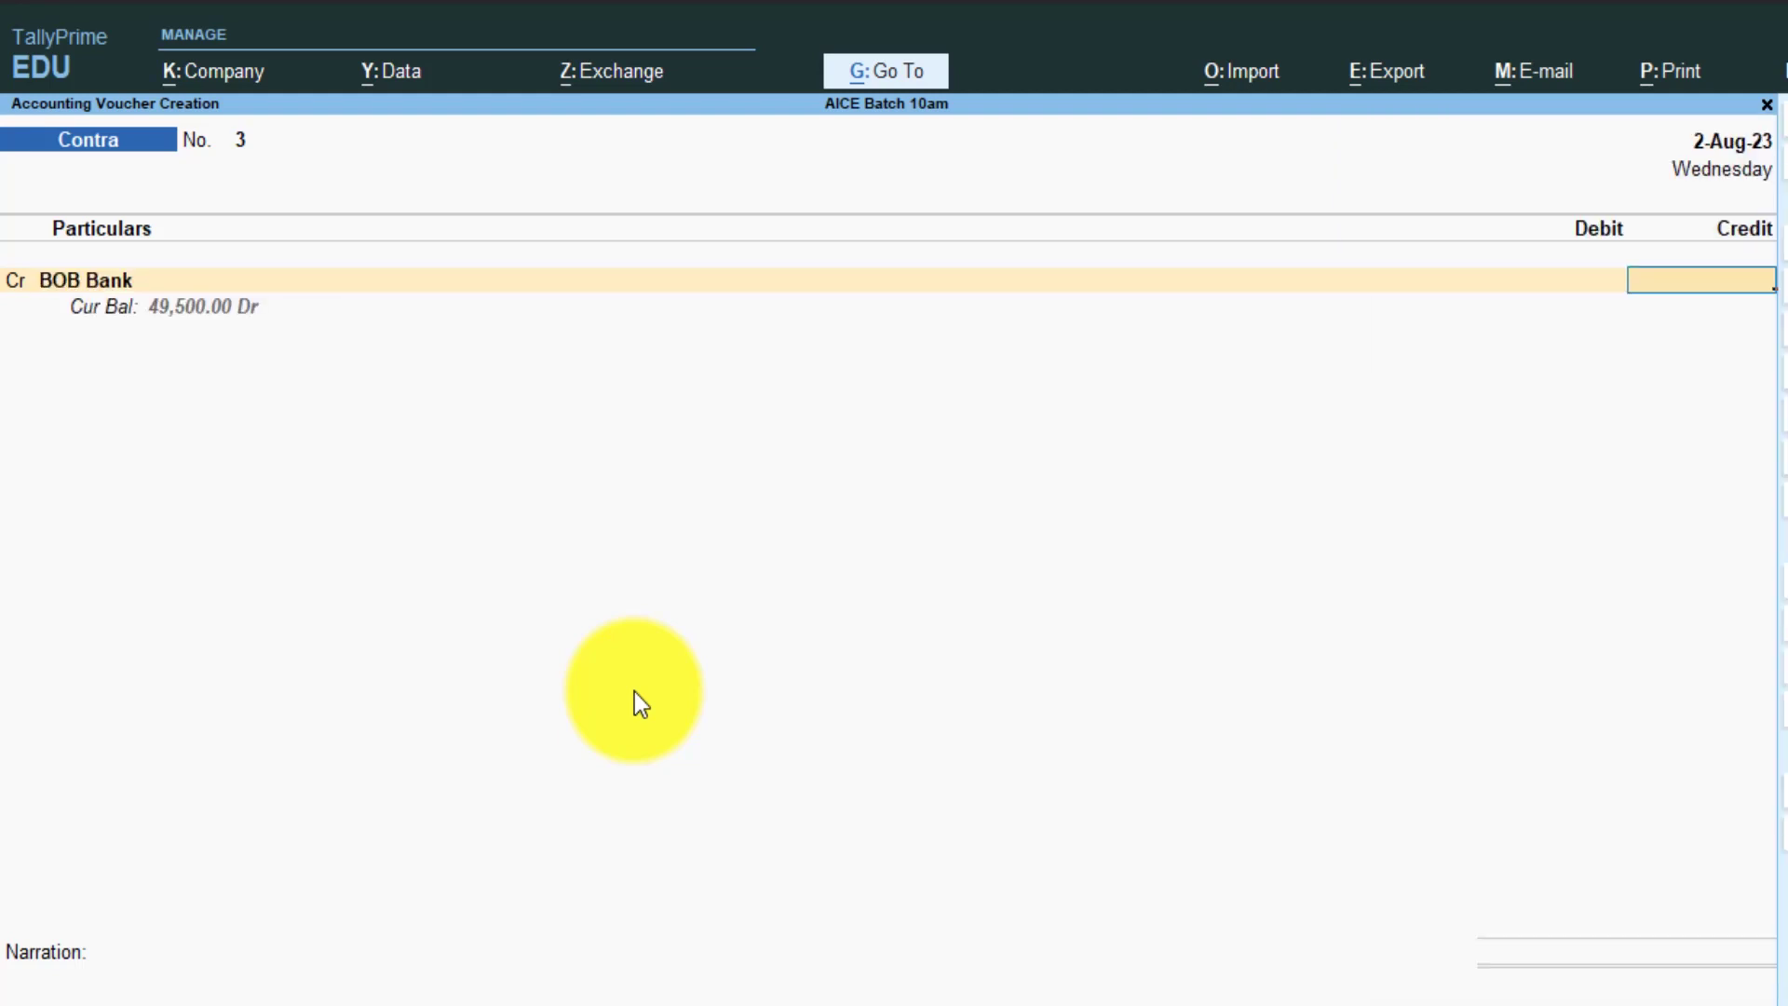
type("5000")
key("Return")
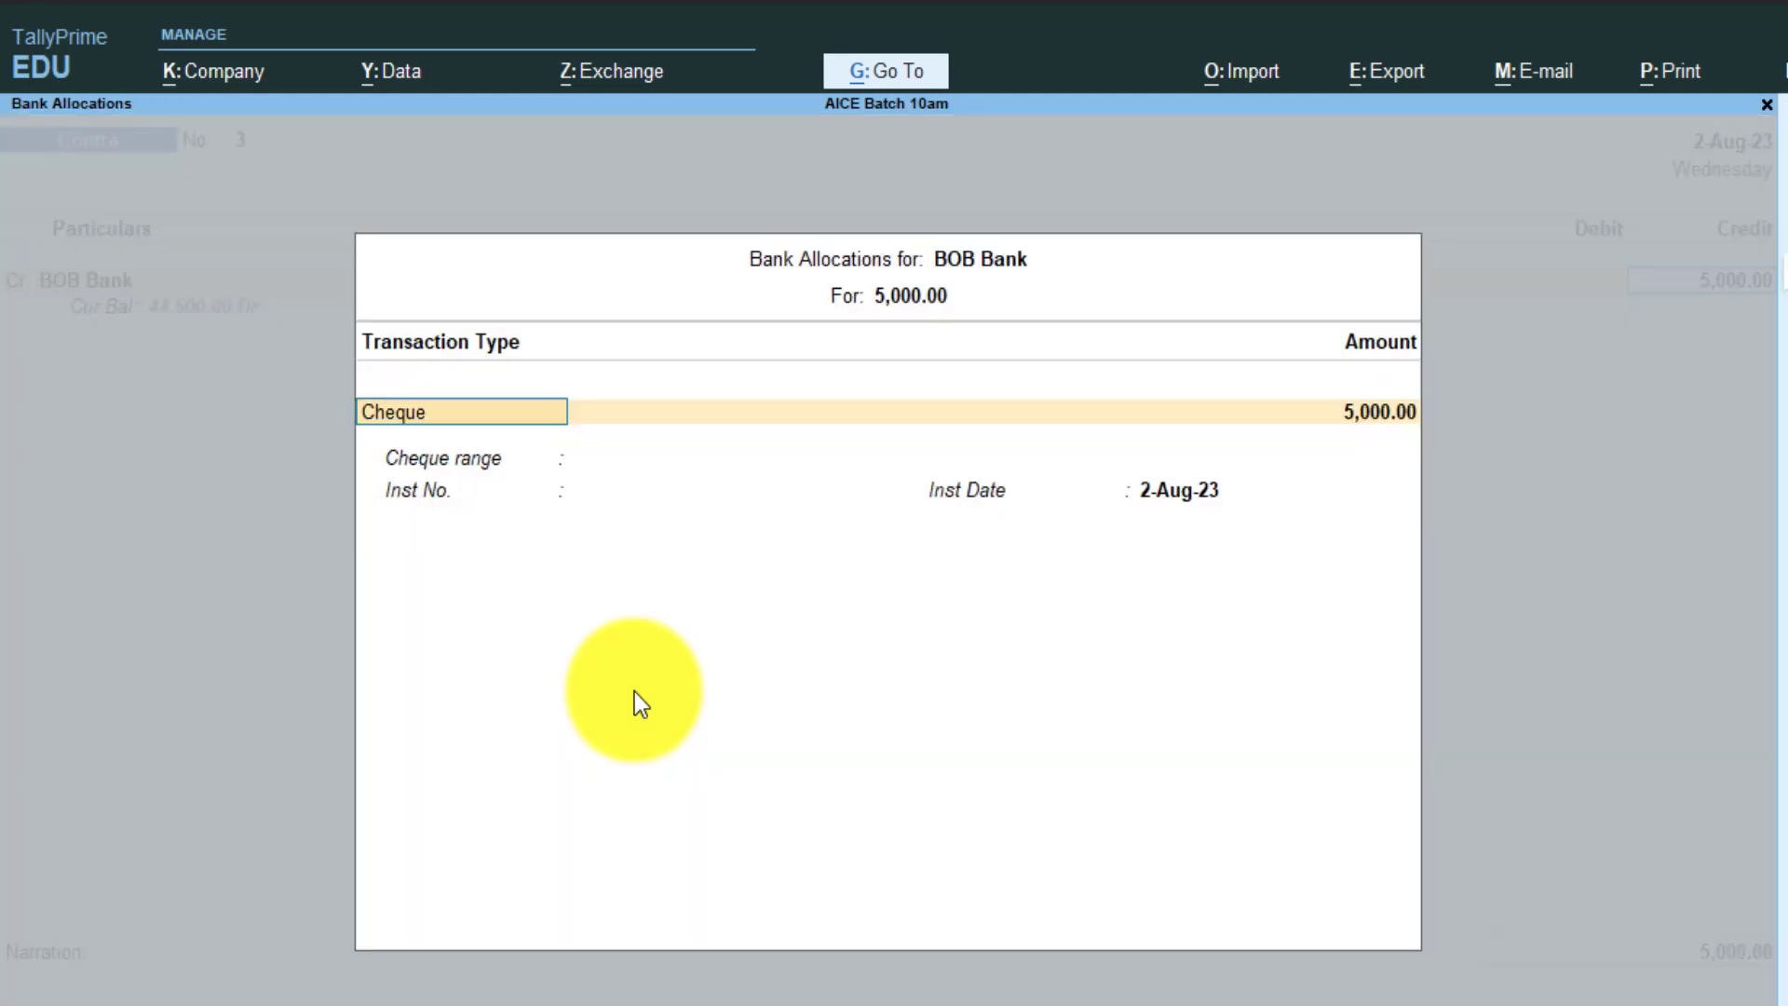
key("ctrl+a")
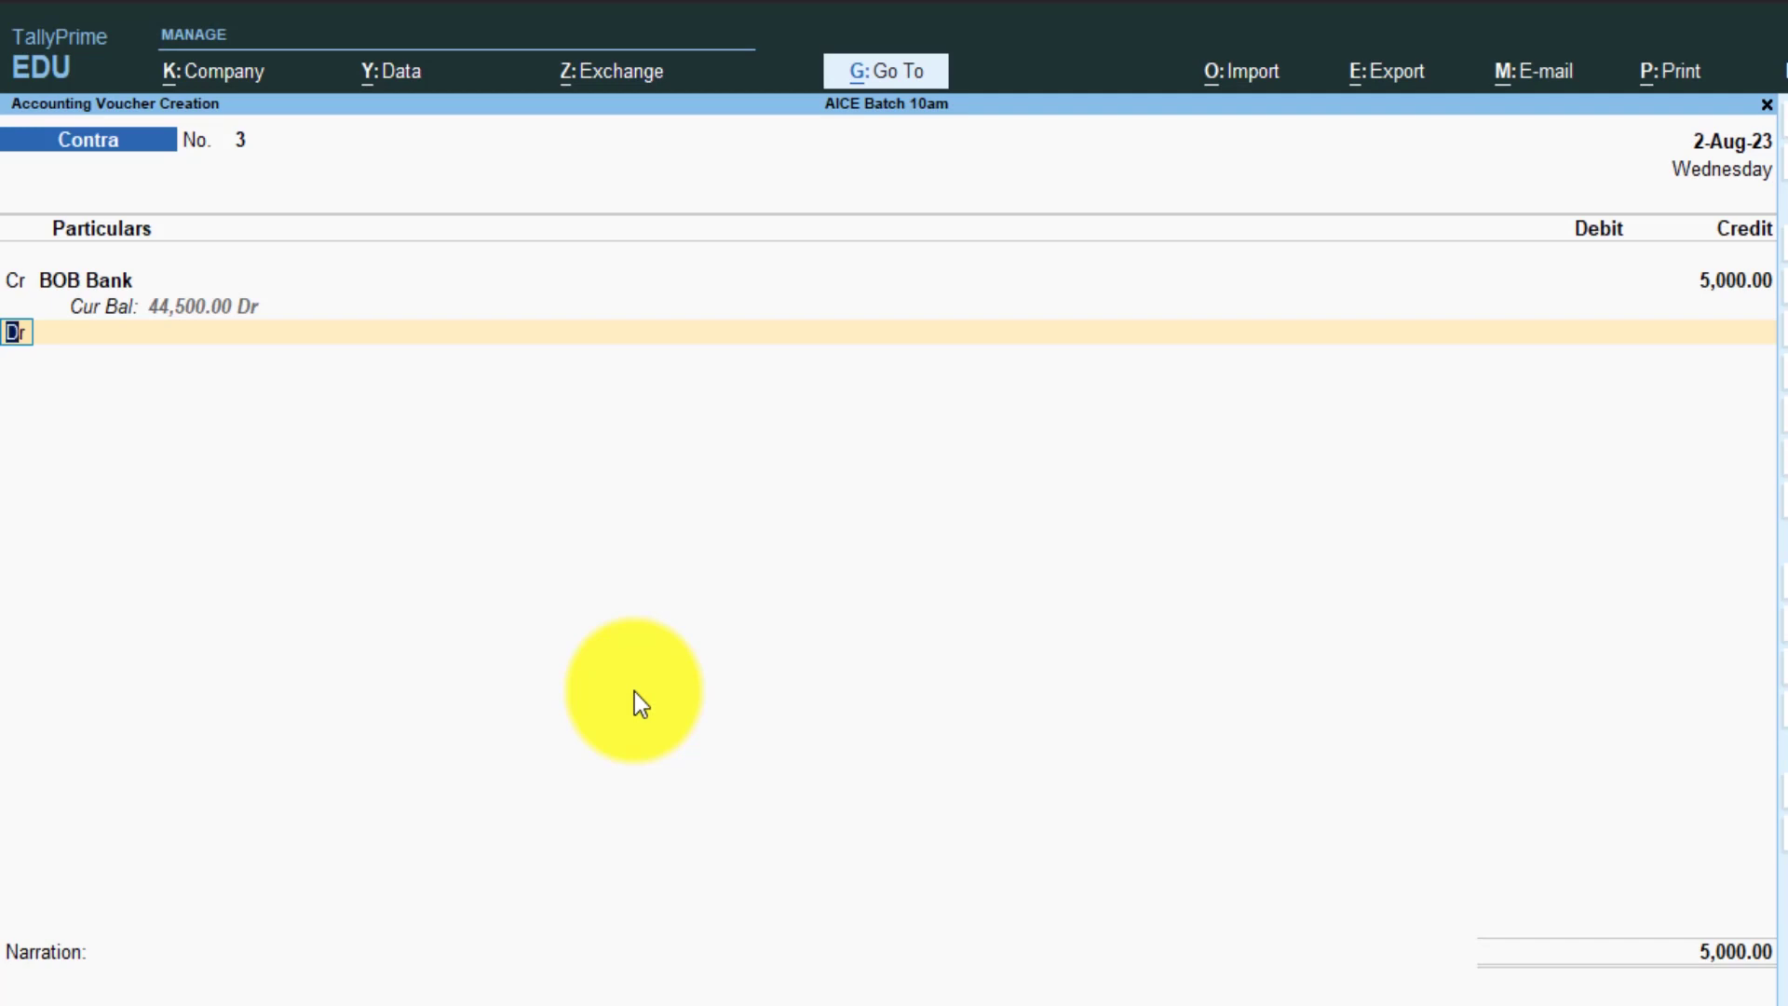
- Add UTI Bank as the debit ledger for 5,000 and accept its allocation
key("Return")
type("Uti")
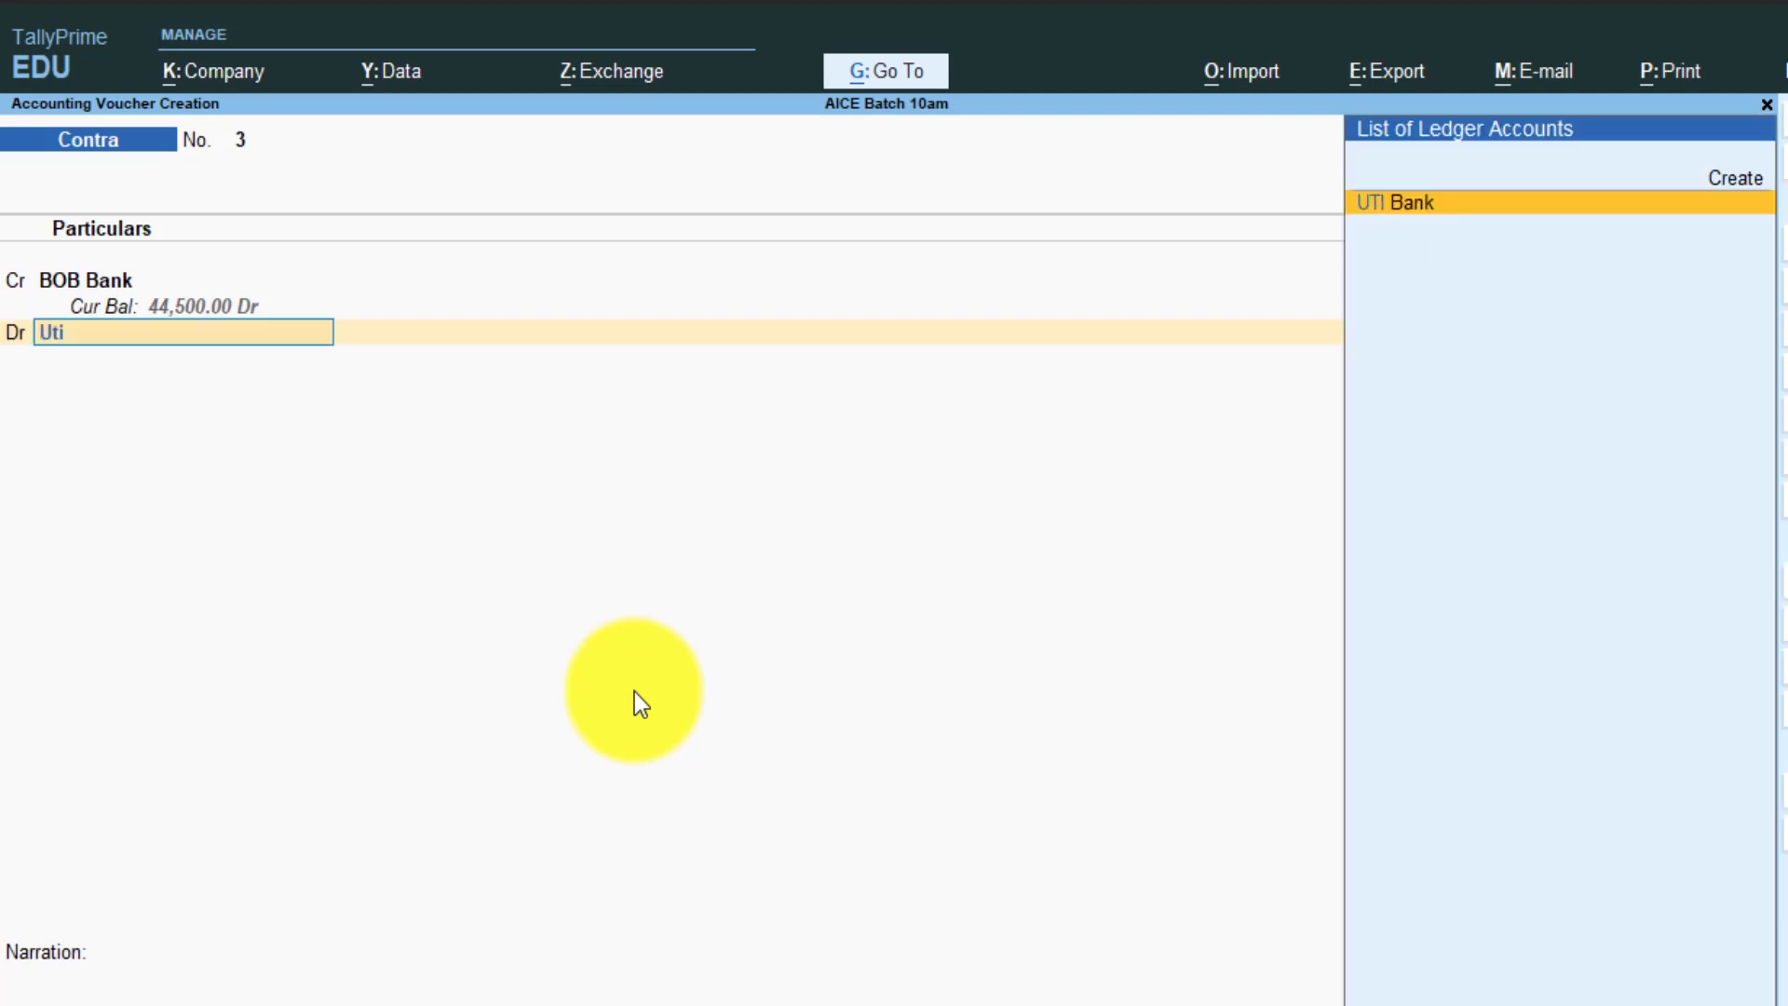
key("Return")
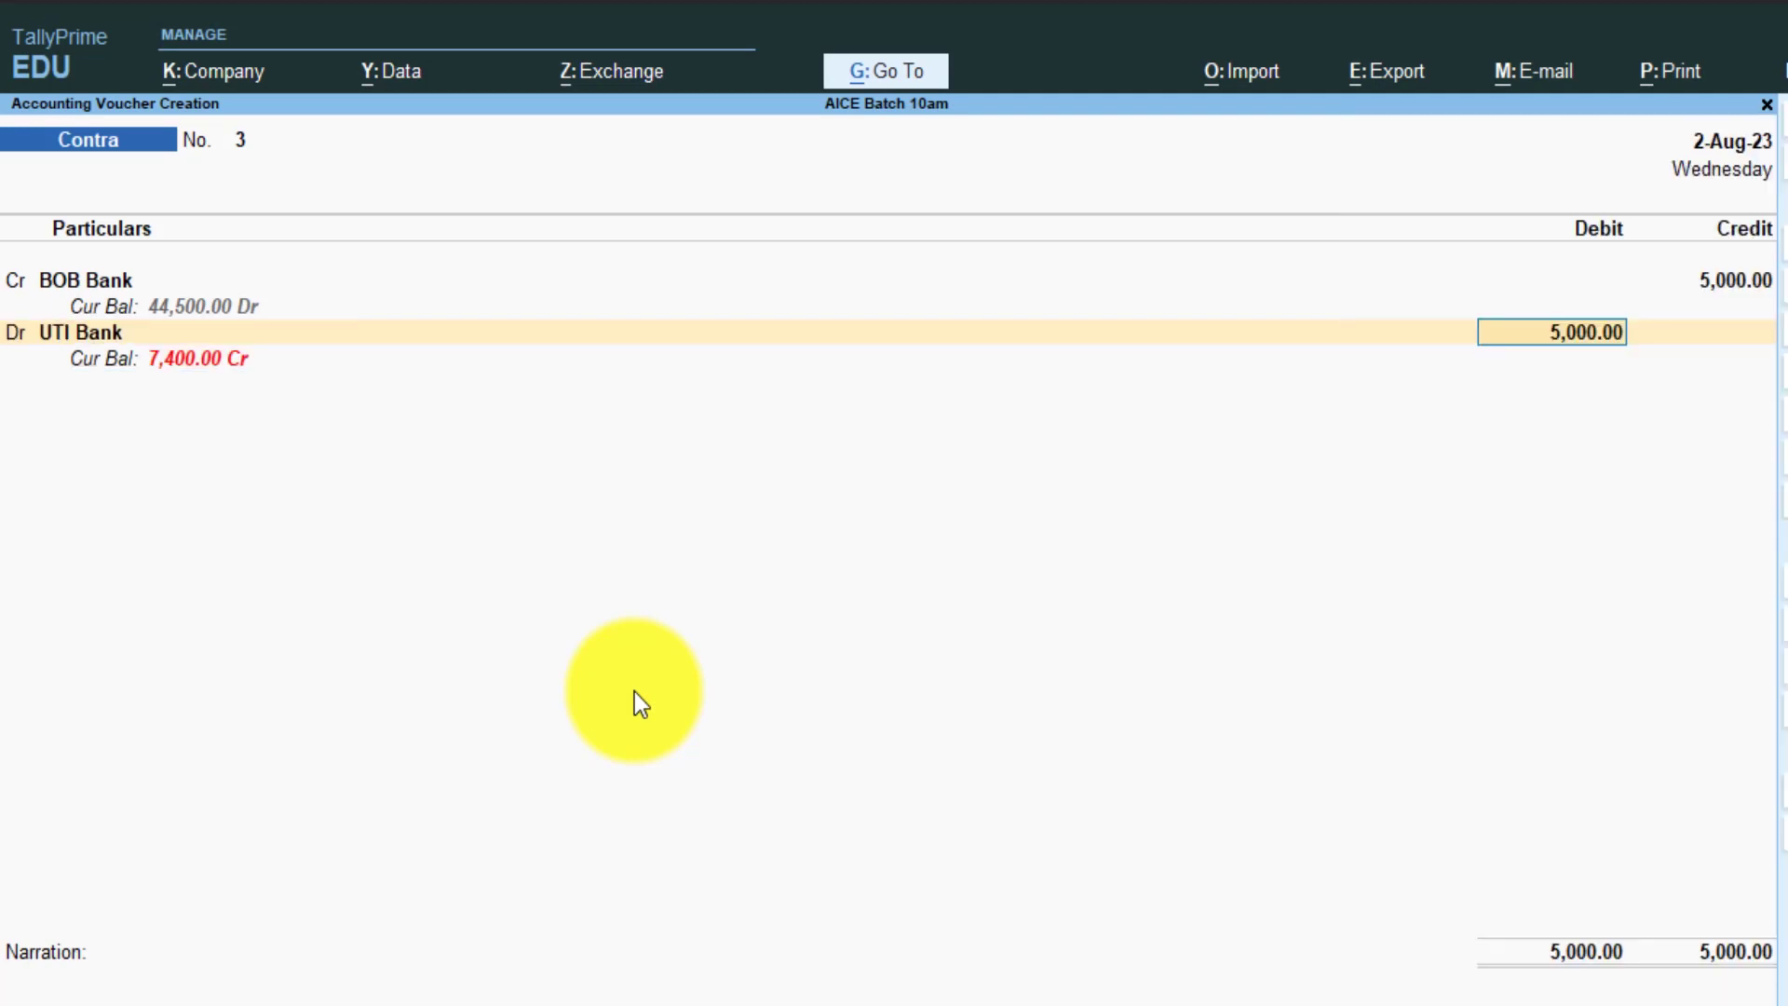
key("Return")
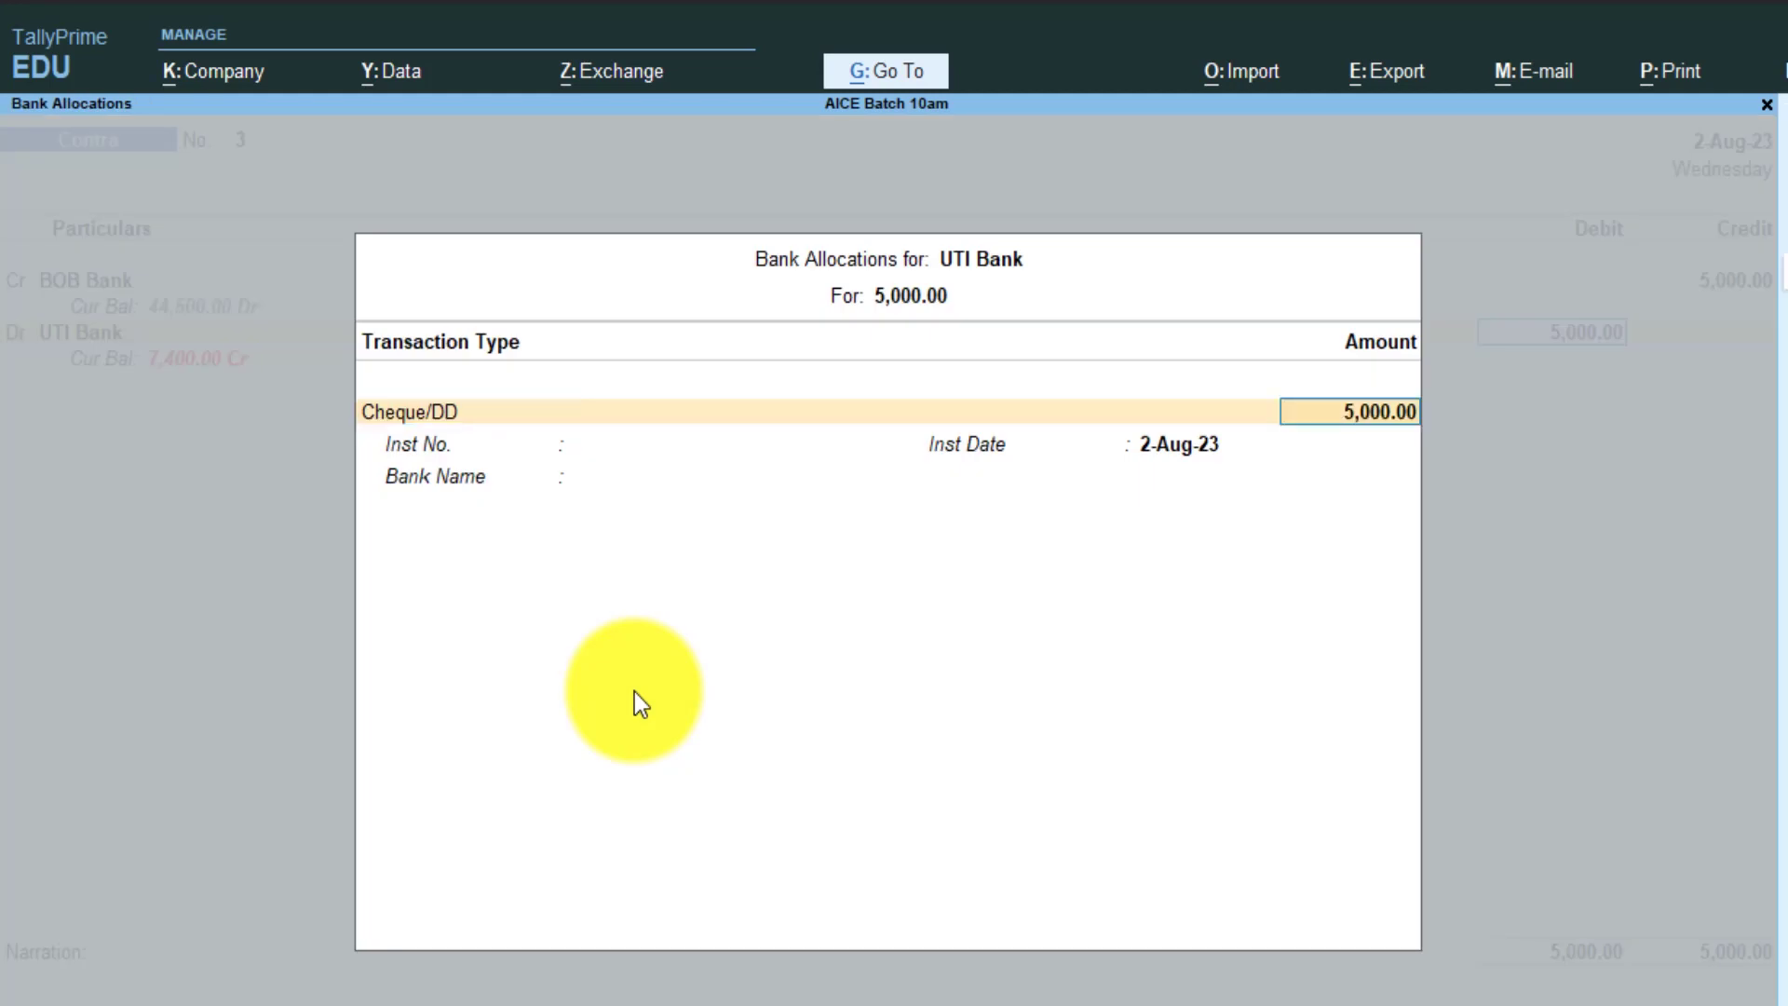
key("ctrl+a")
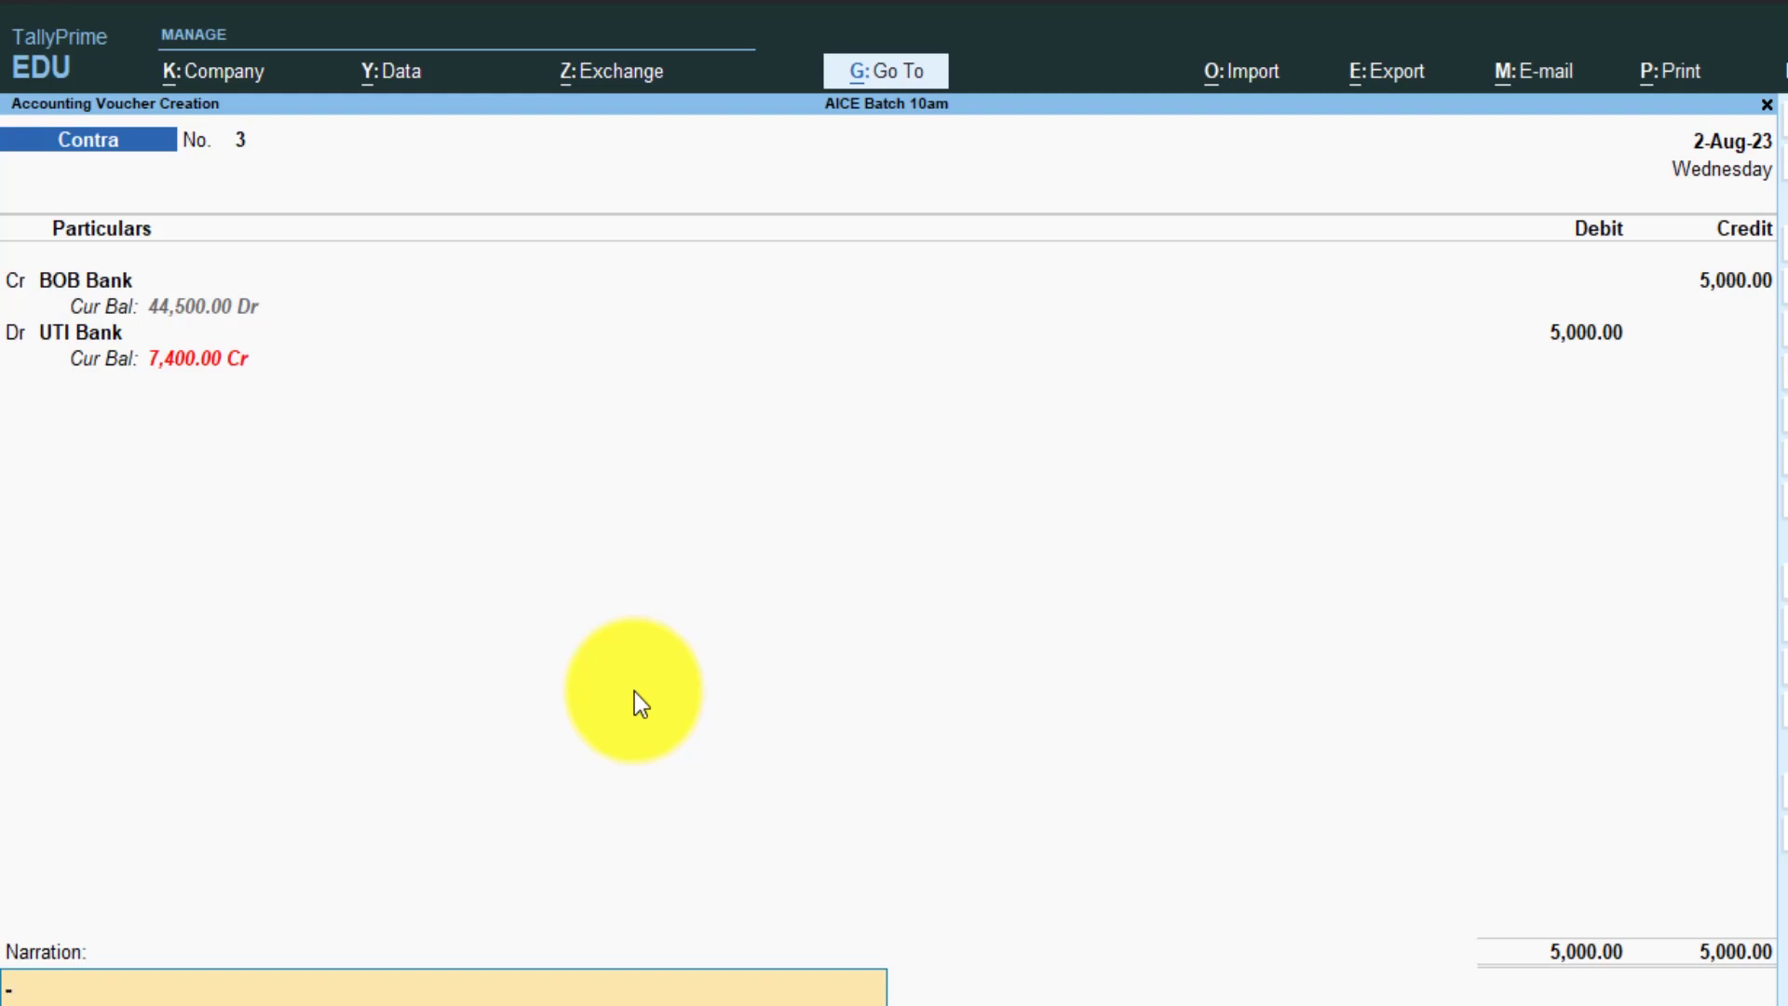
- Change BOB Bank's credit to 20,000 so UTI Bank's debit also becomes 20,000
key("Up")
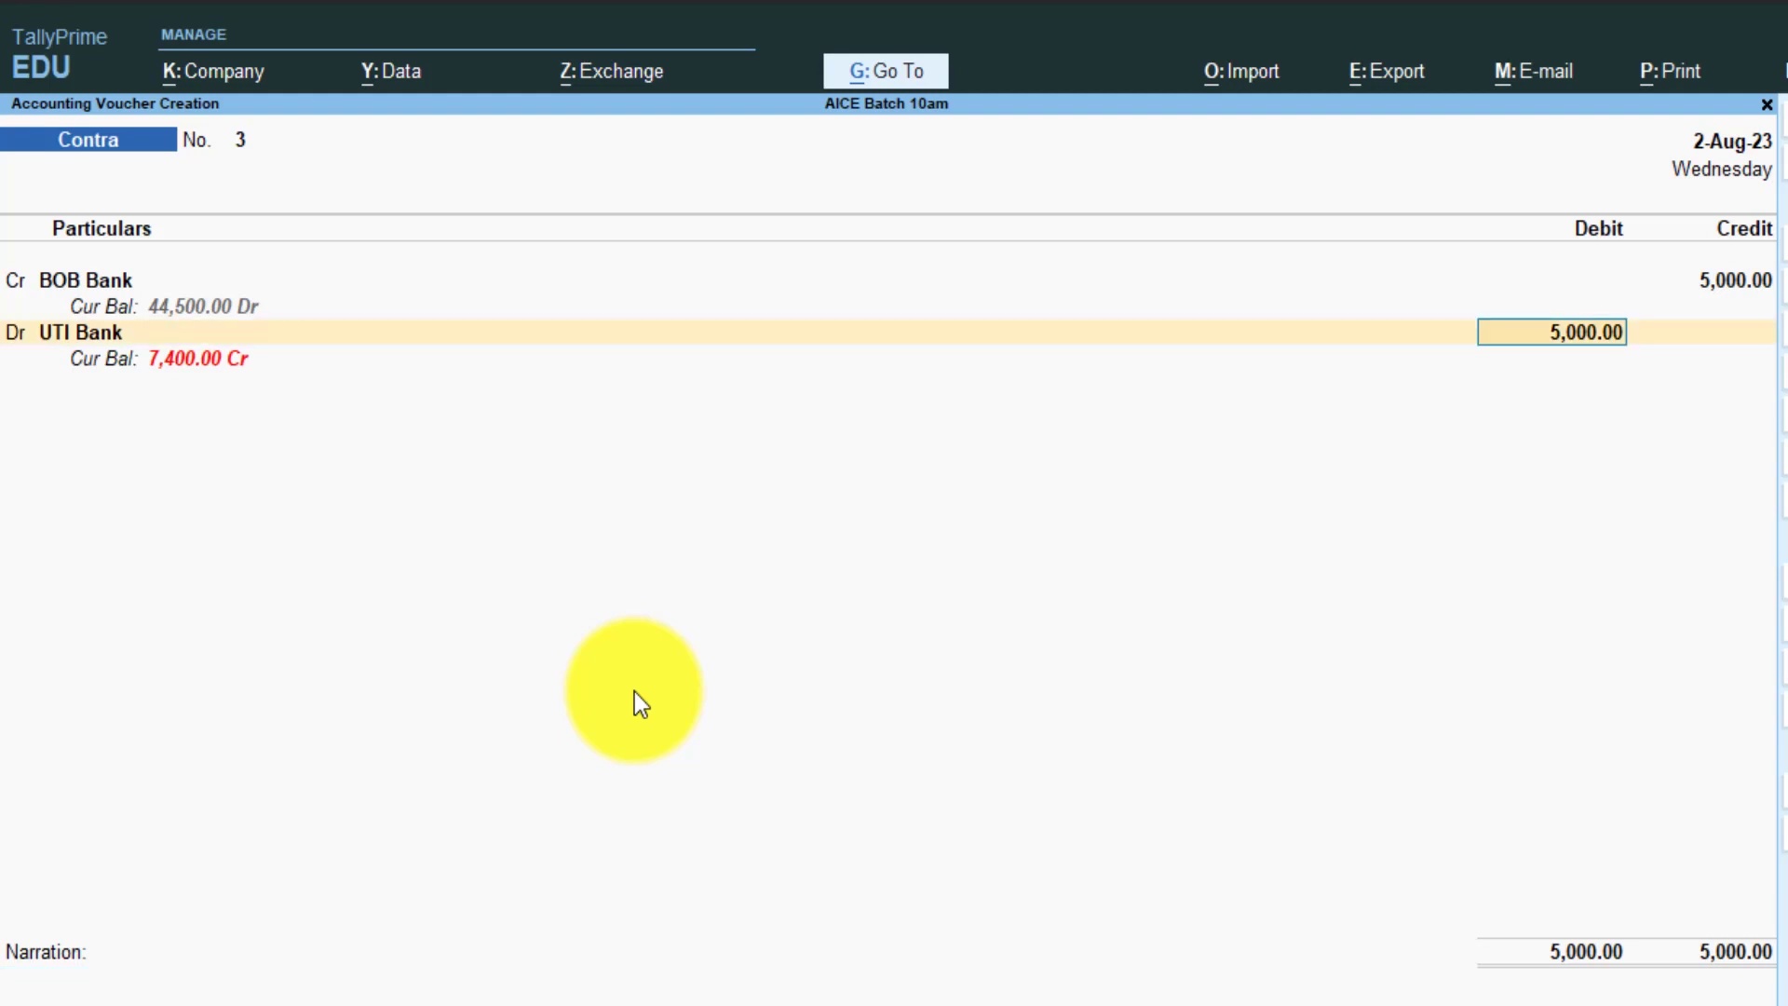
key("Up")
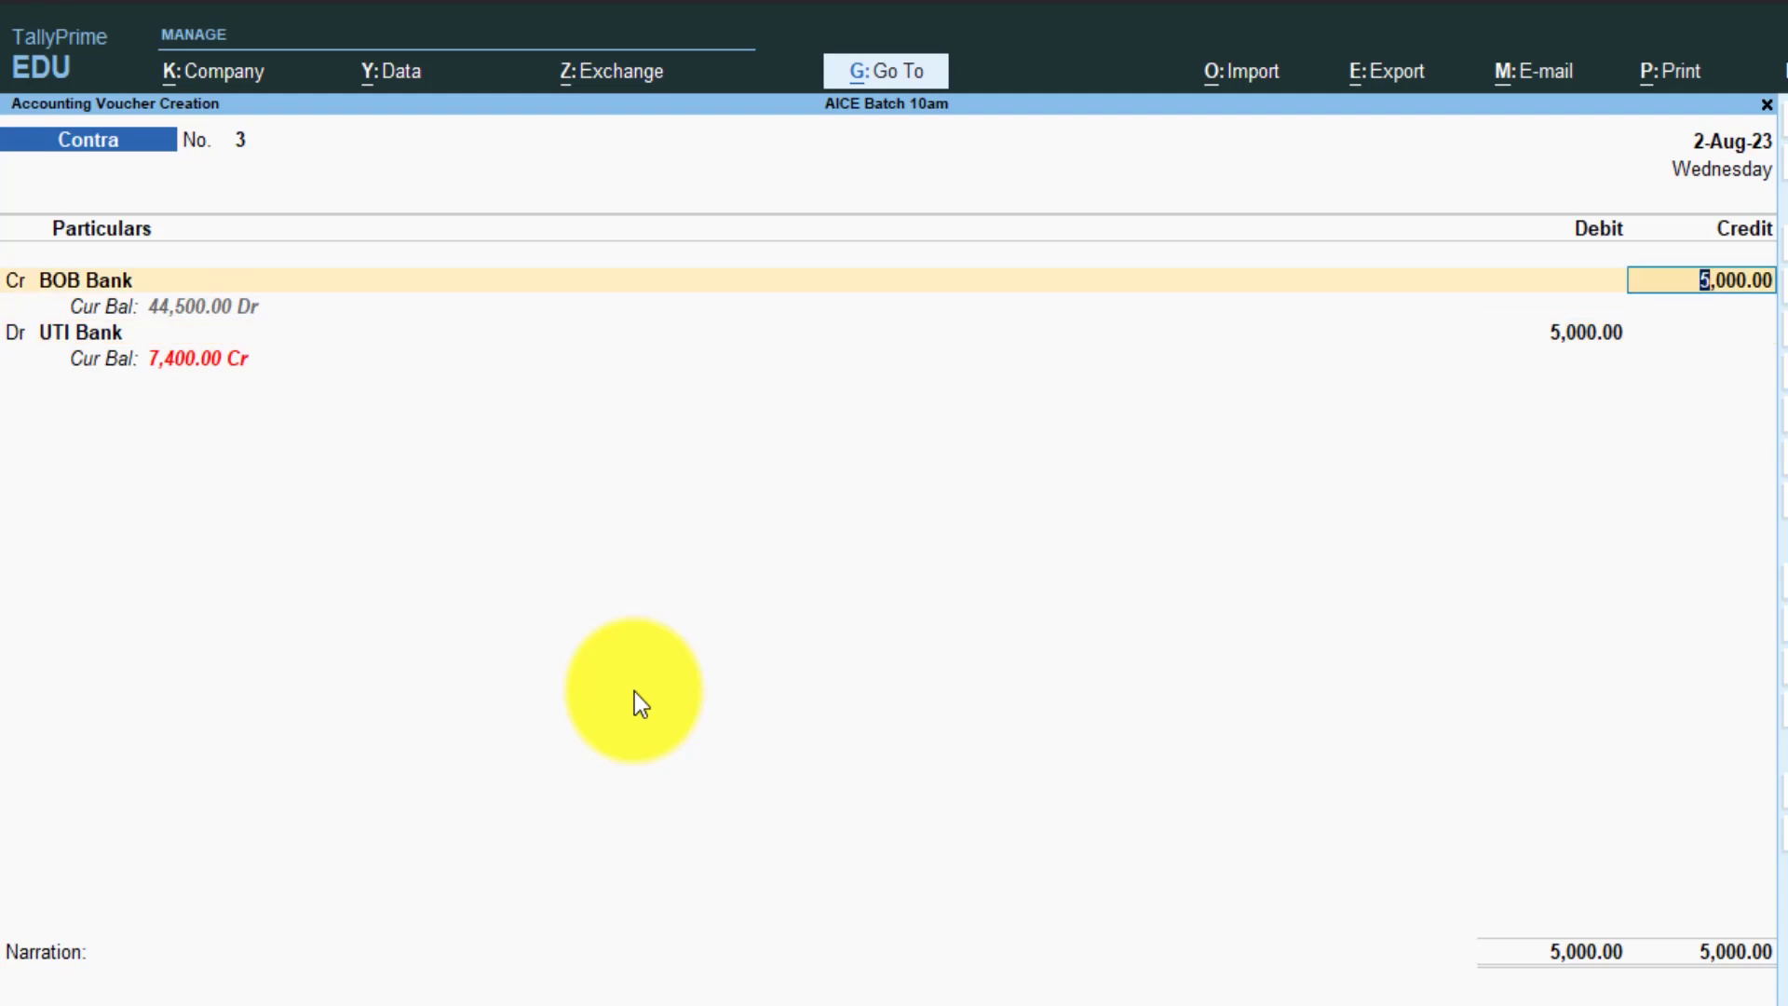
type("20,000")
key("Return")
key("Return")
key("Return")
key("Return")
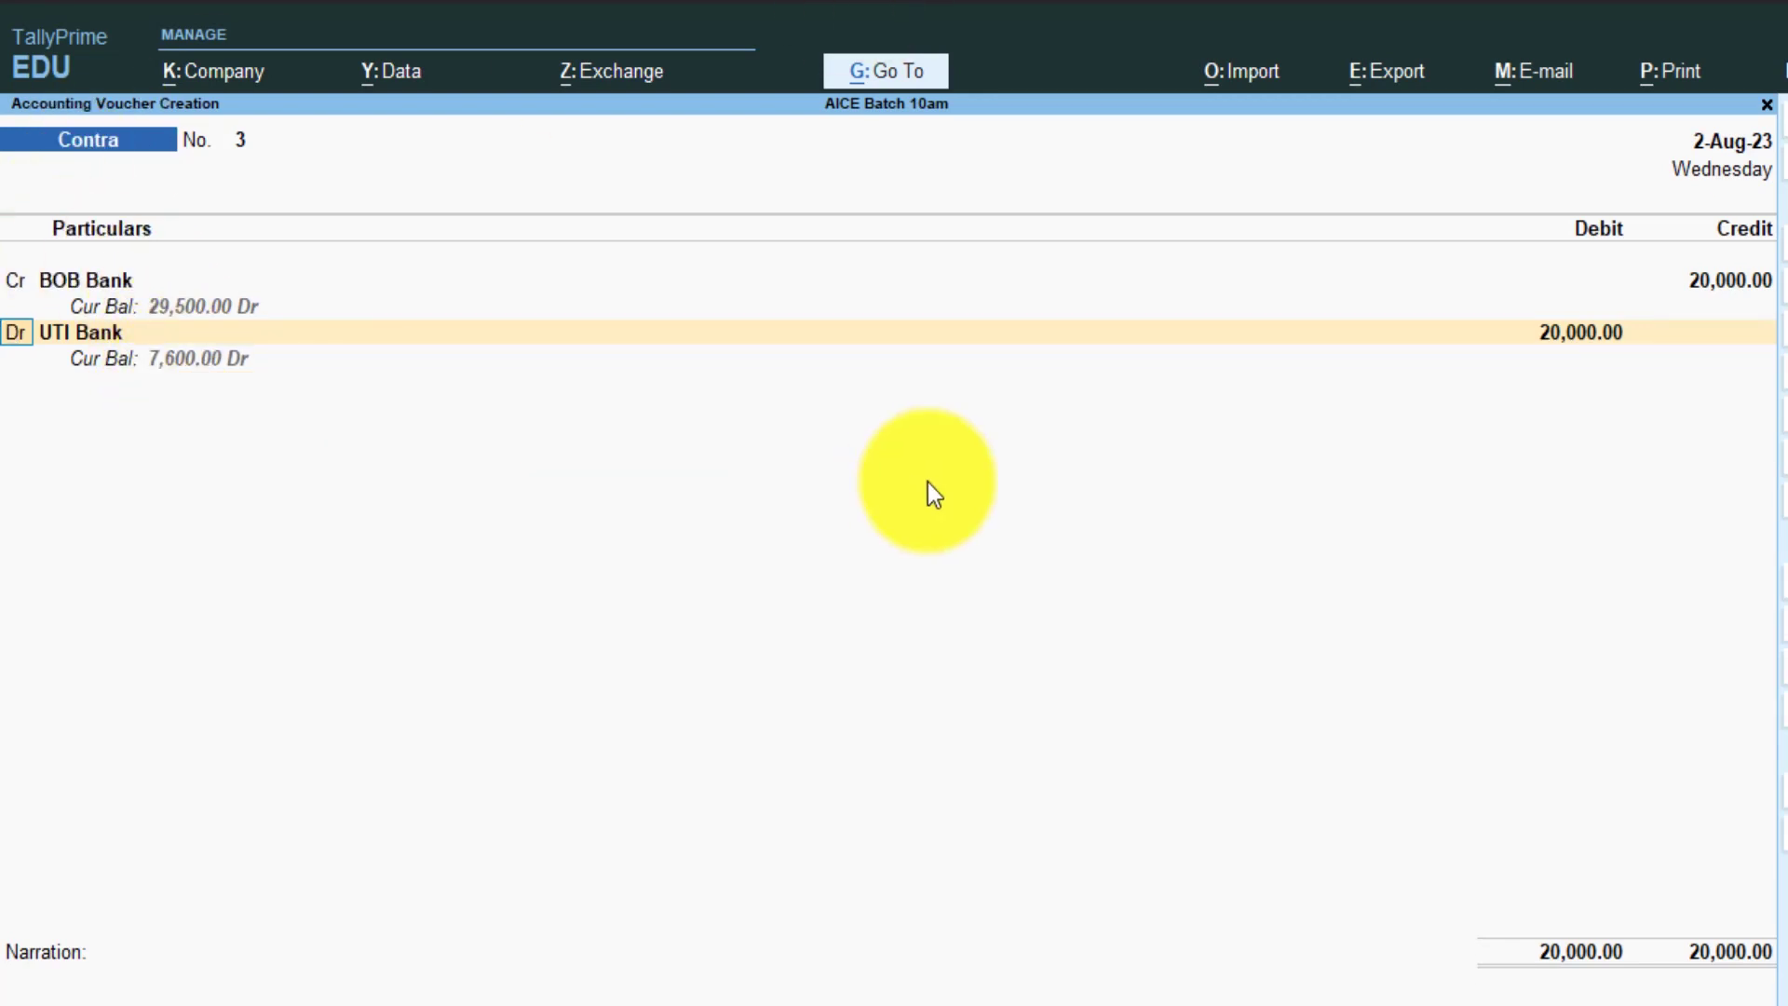
key("Return")
key("Return")
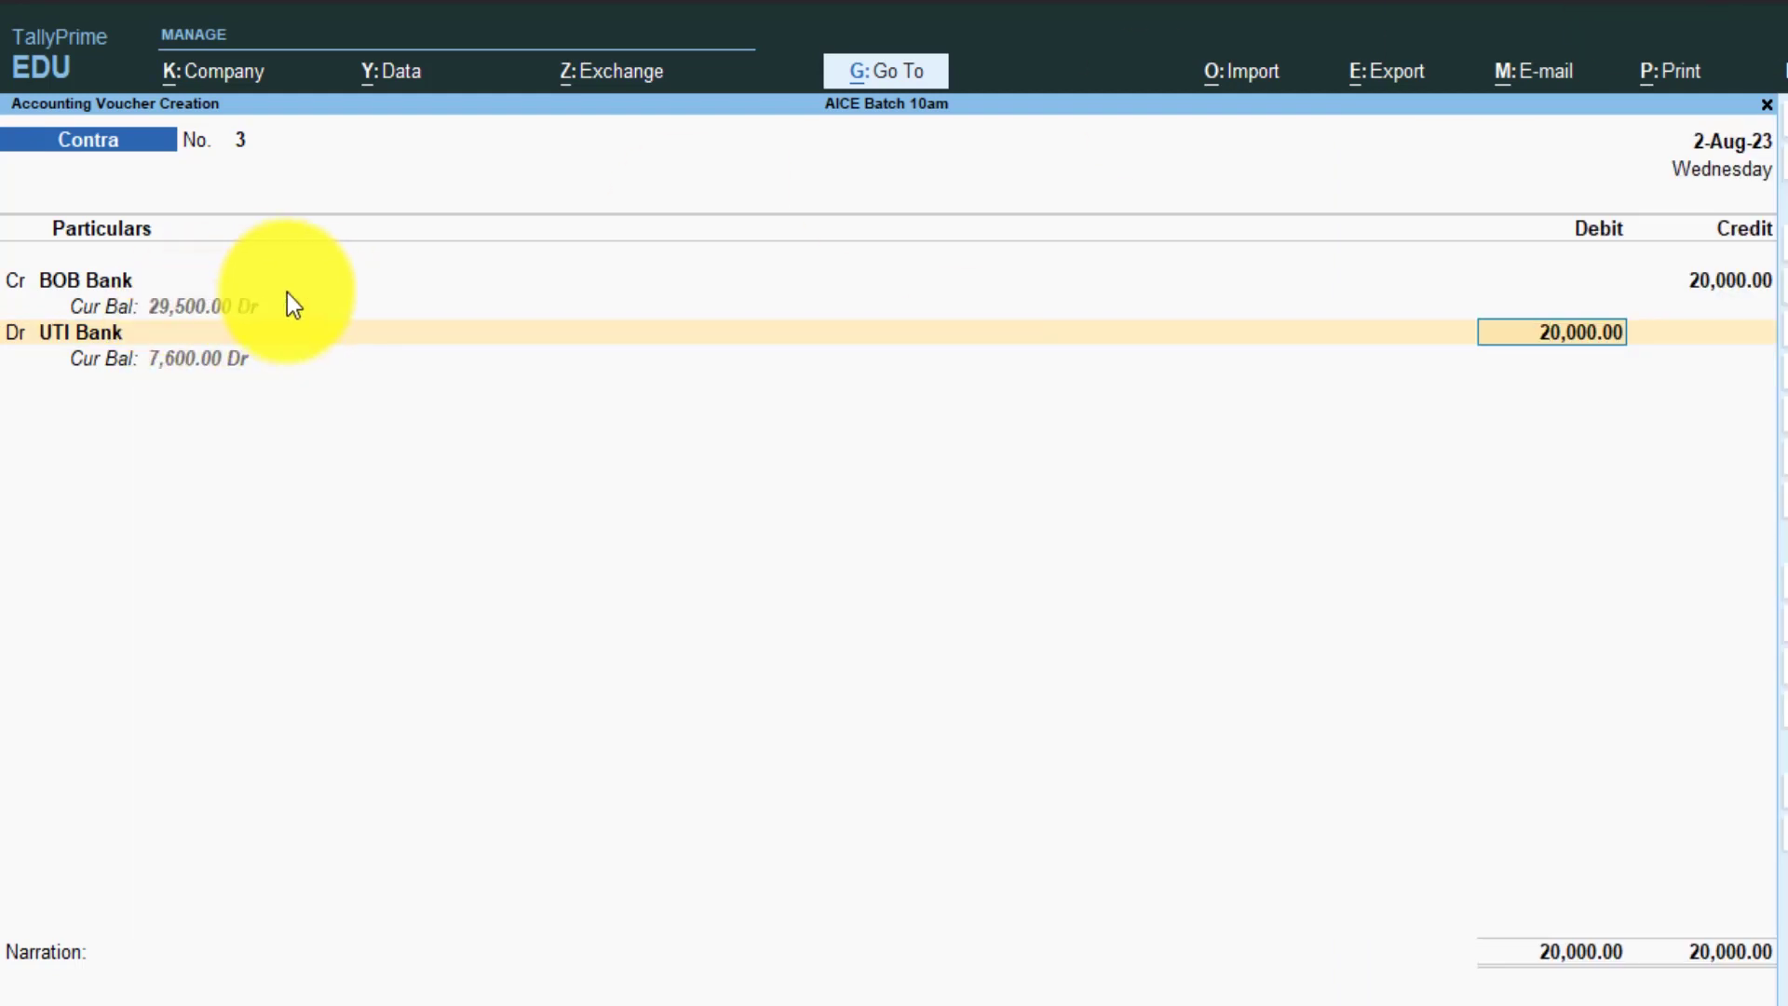
key("Return")
key("Return")
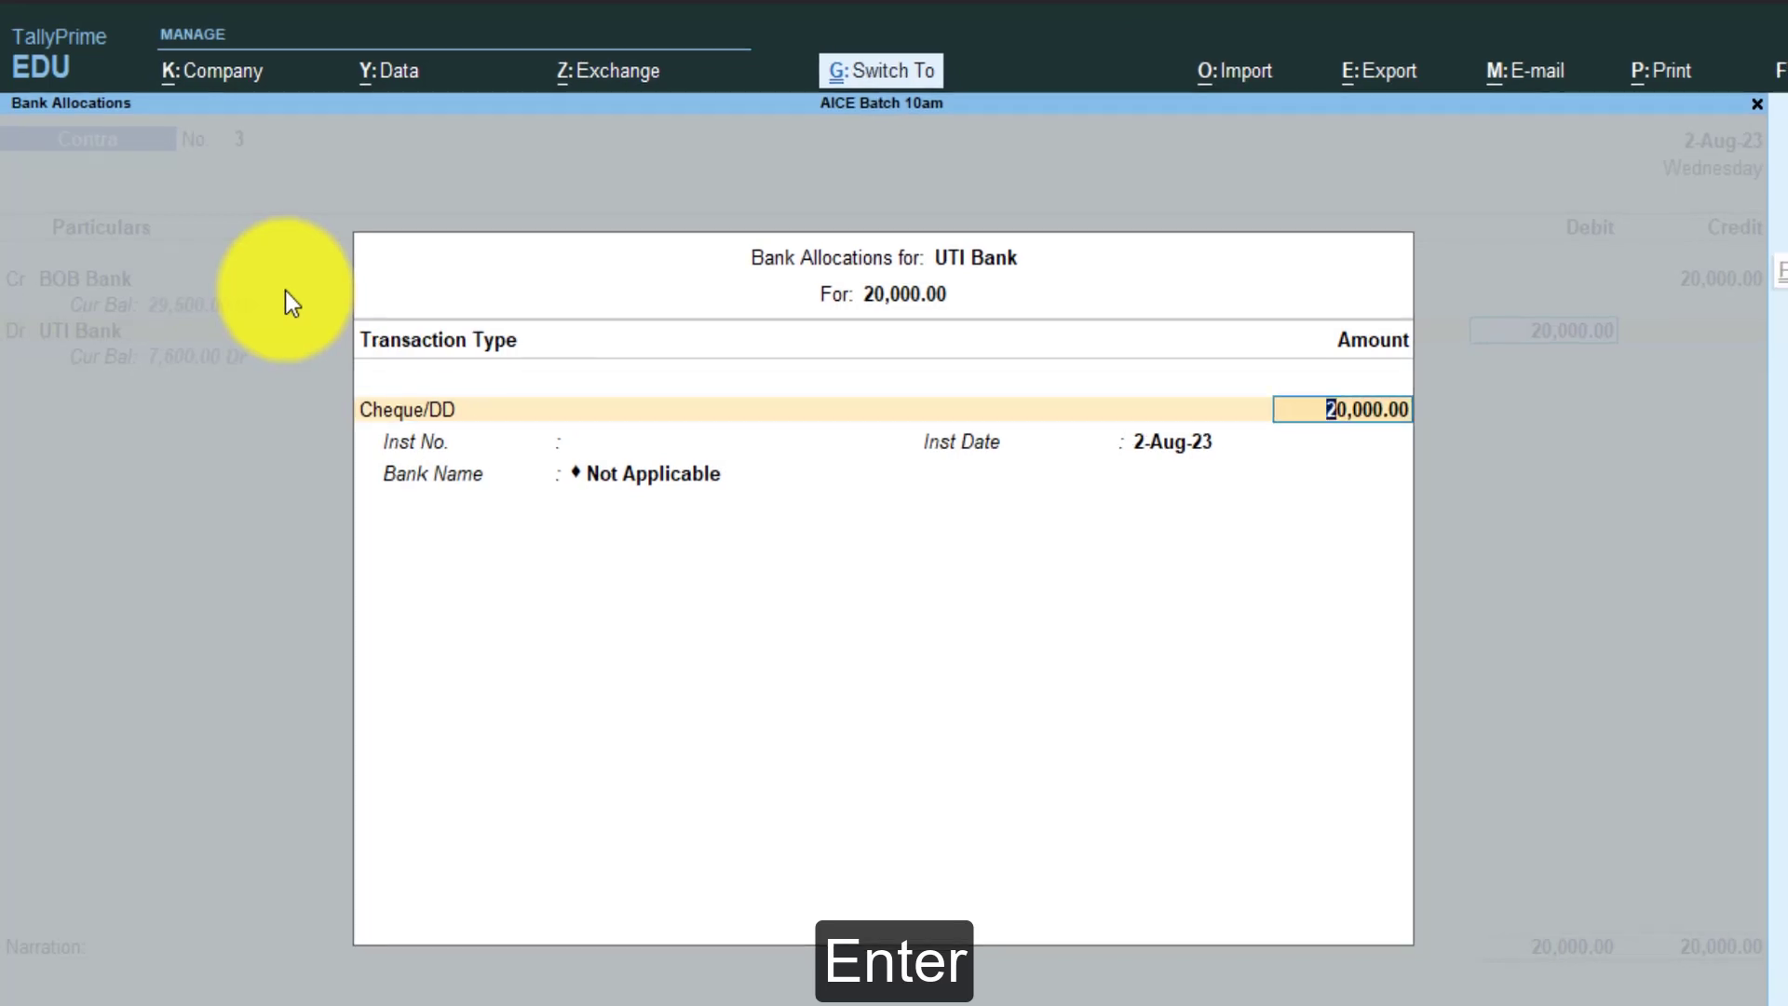
key("Return")
key("ctrl+a")
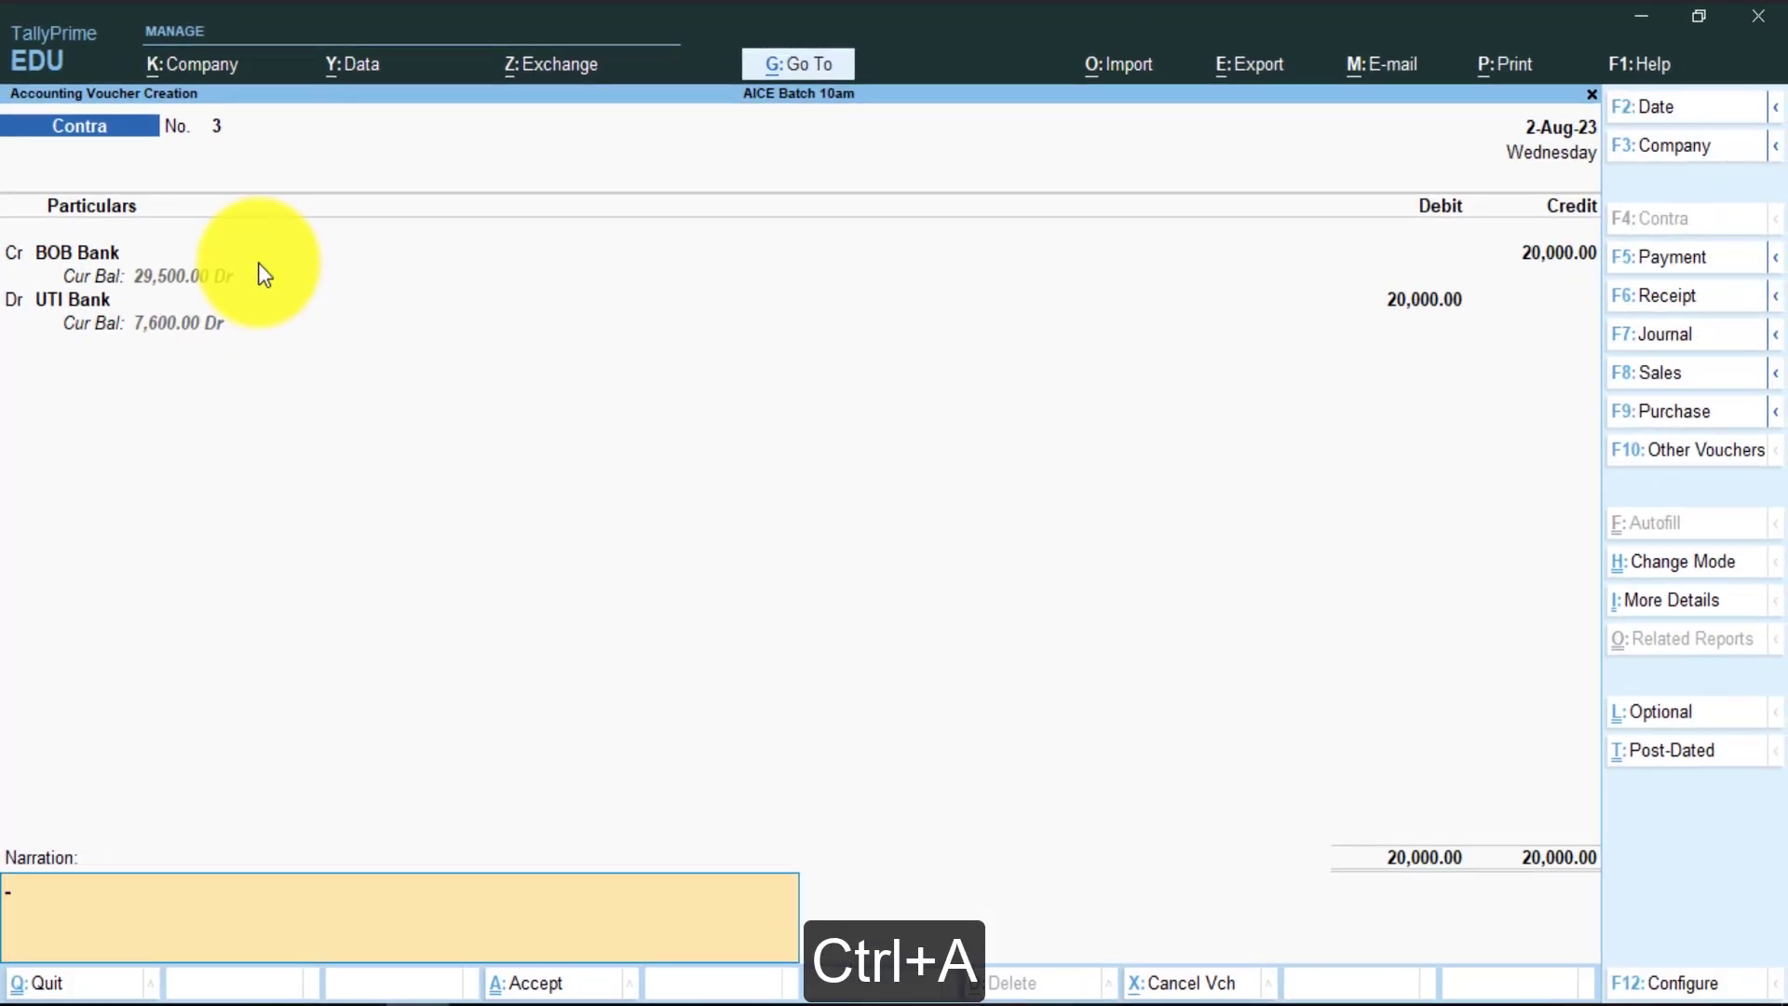
- Enter narration 'Fund transfer BOB To UTI bank' and save Contra No. 3
type("Fund transfer")
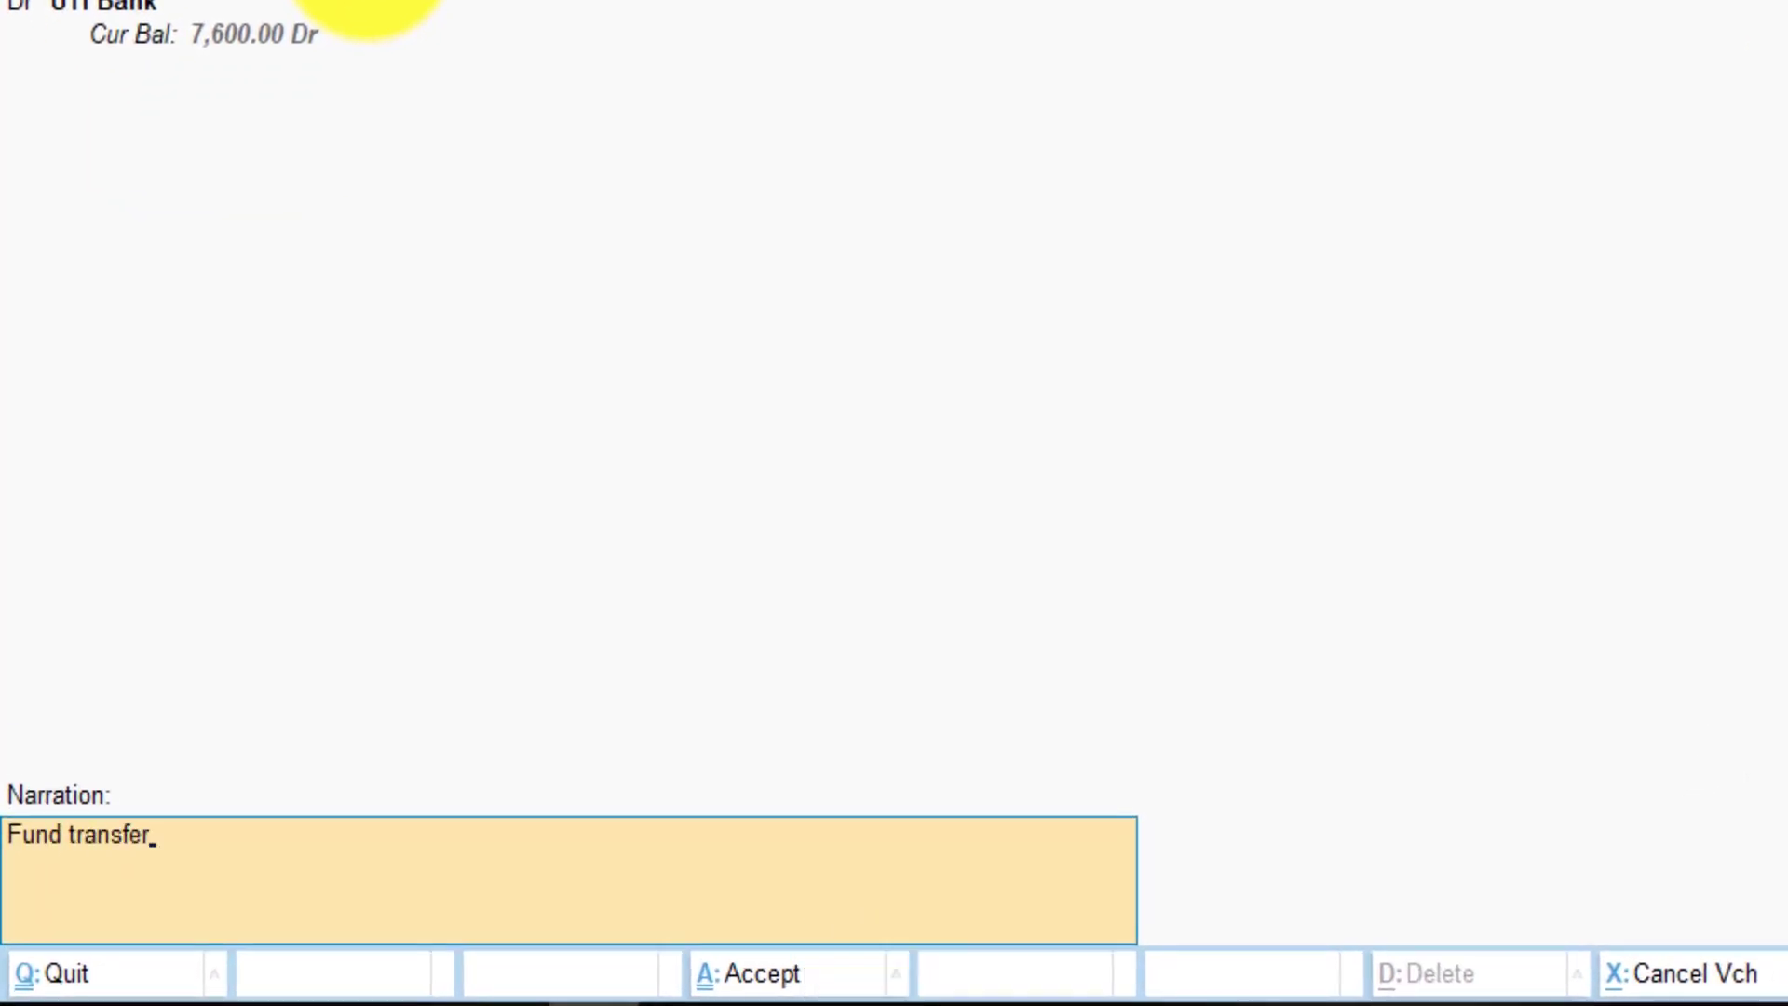
type(" BOB To UTI bank")
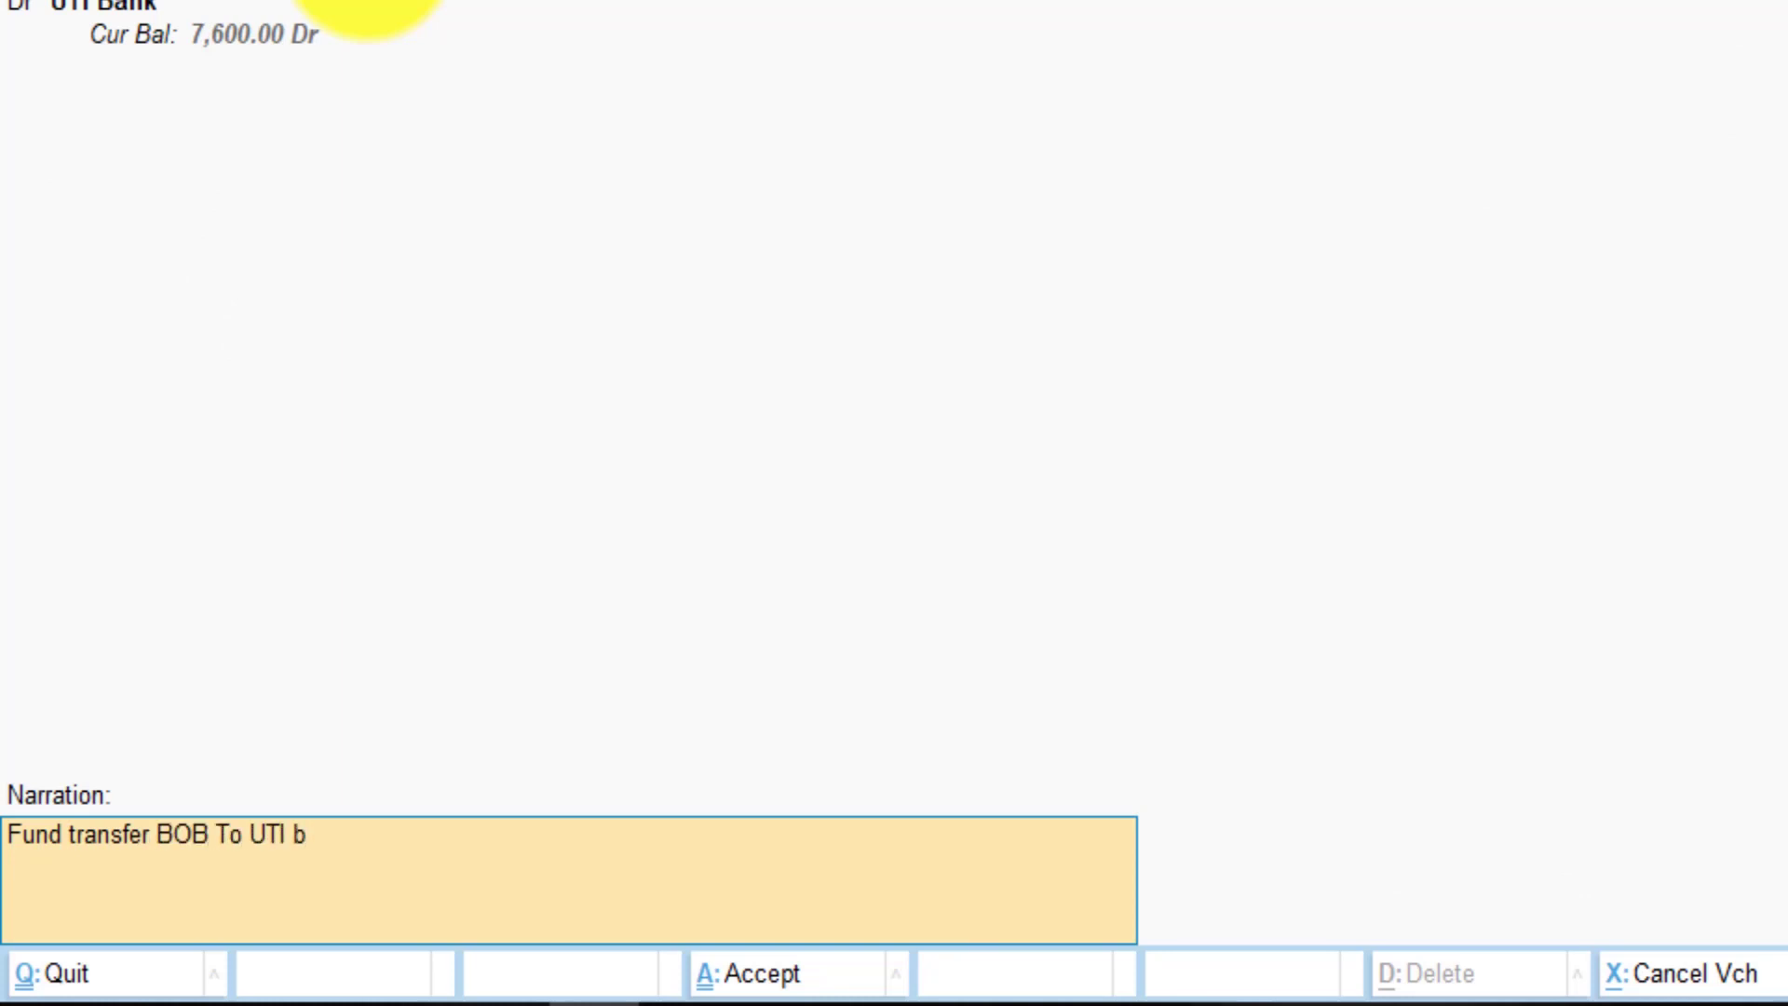
key("ctrl+a")
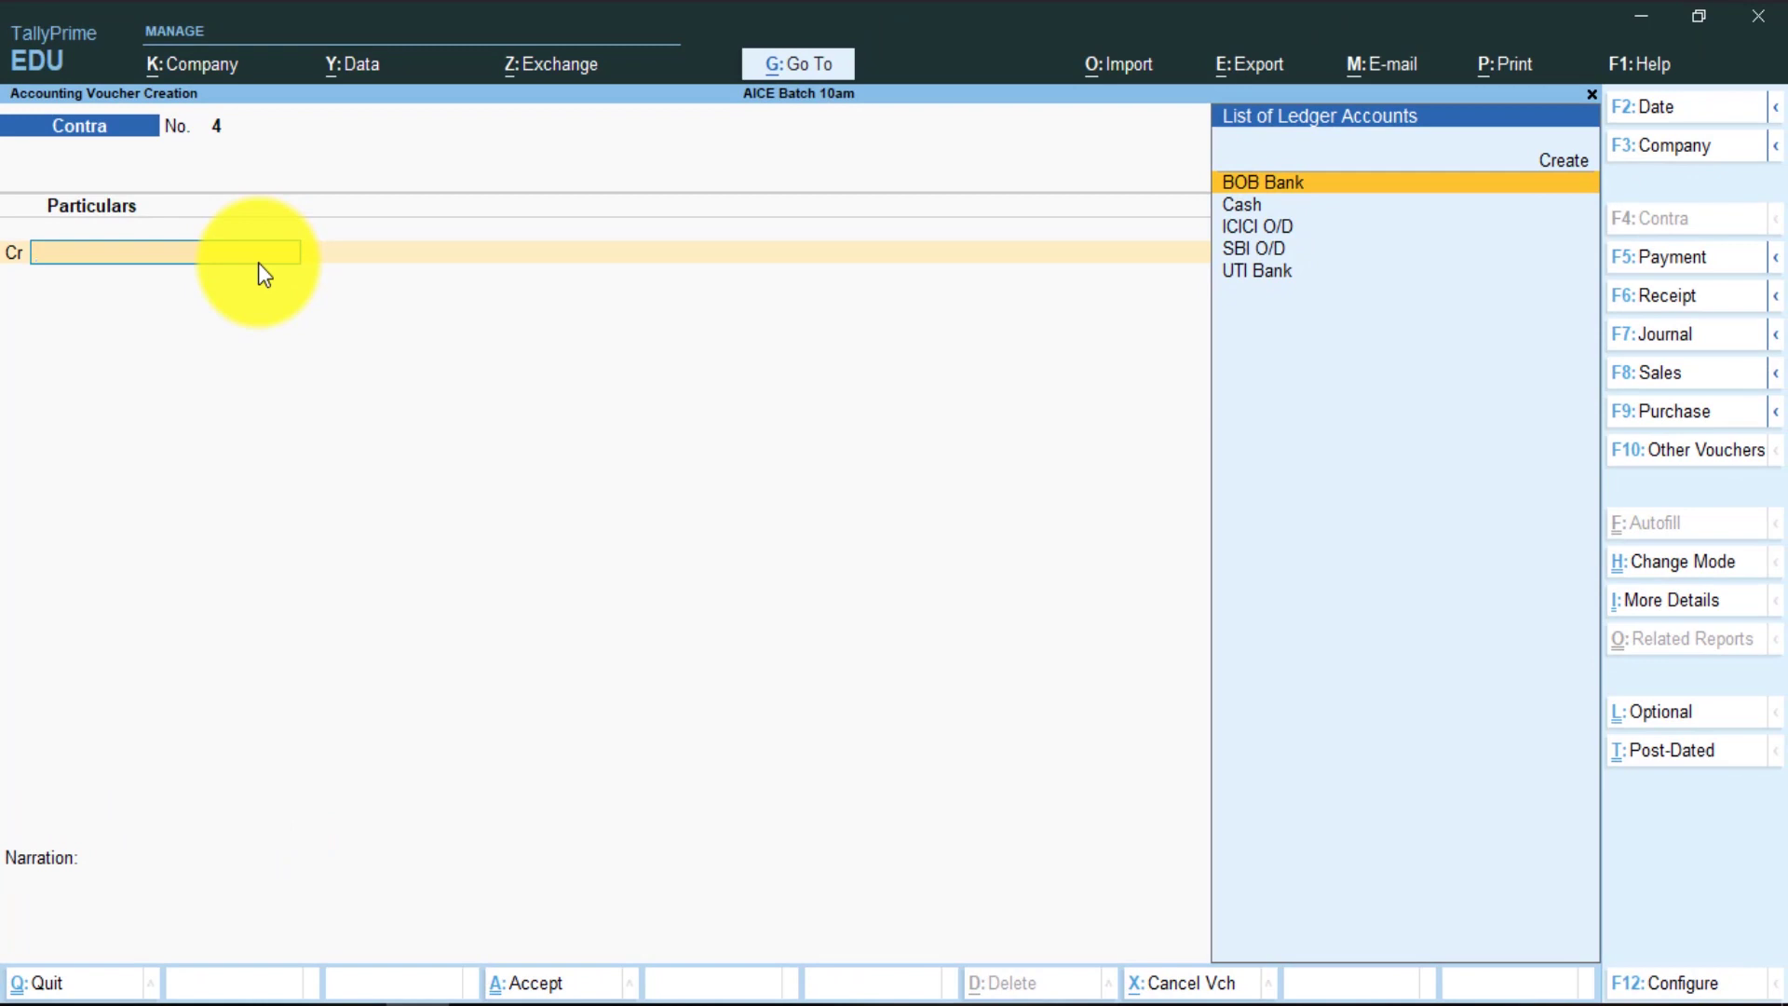